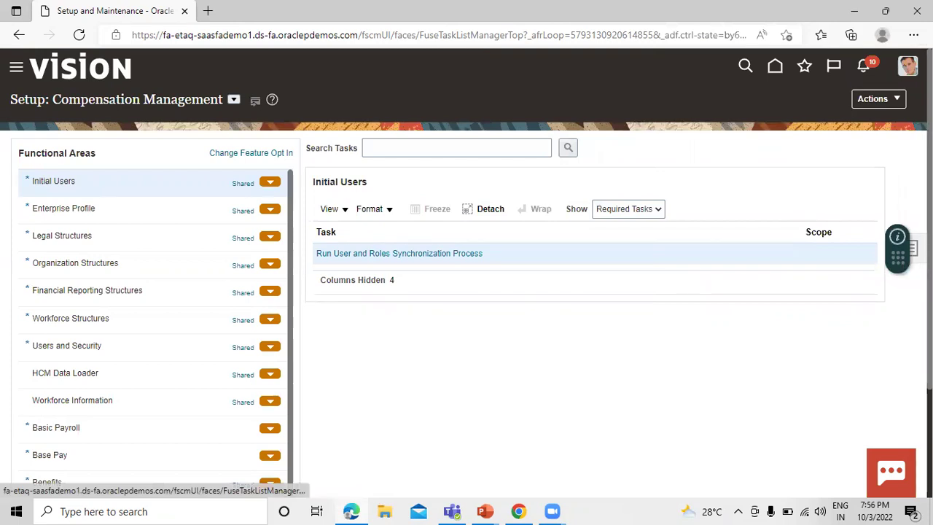
Search implementation projects for 'scm' and open SCM Implementation Project for Rel13
{"action": "left_click", "coordinate": [912, 248]}
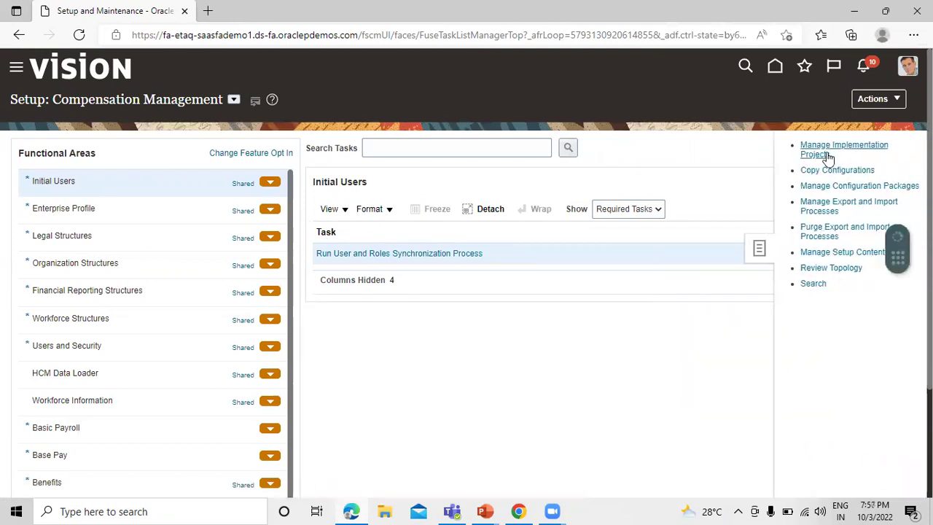
{"action": "left_click", "coordinate": [822, 149]}
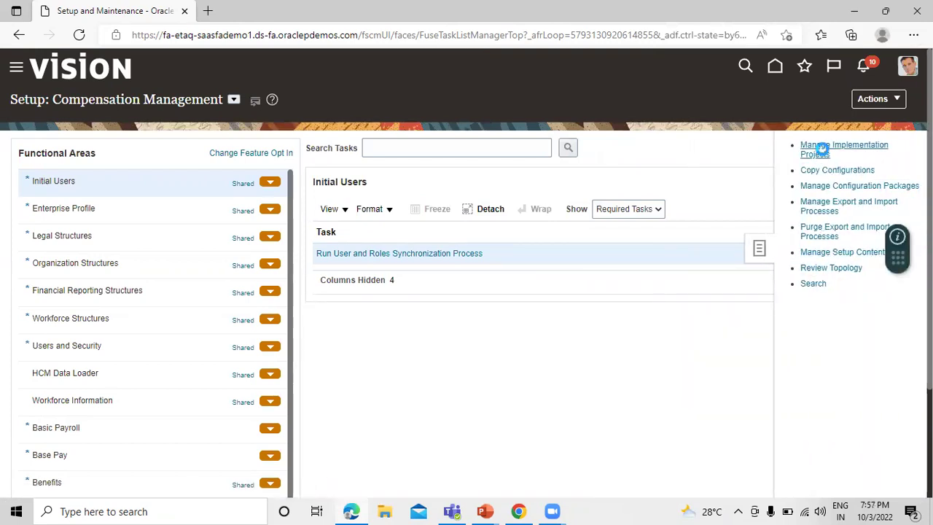
{"action": "left_click", "coordinate": [167, 170]}
{"action": "type", "text": "s"}
{"action": "key", "text": "BackSpace"}
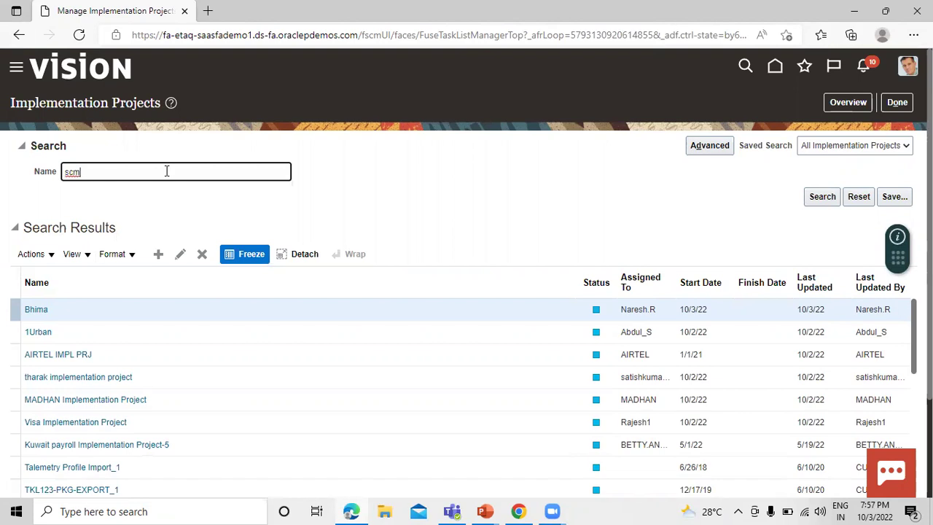
{"action": "type", "text": "cm"}
{"action": "key", "text": "Return"}
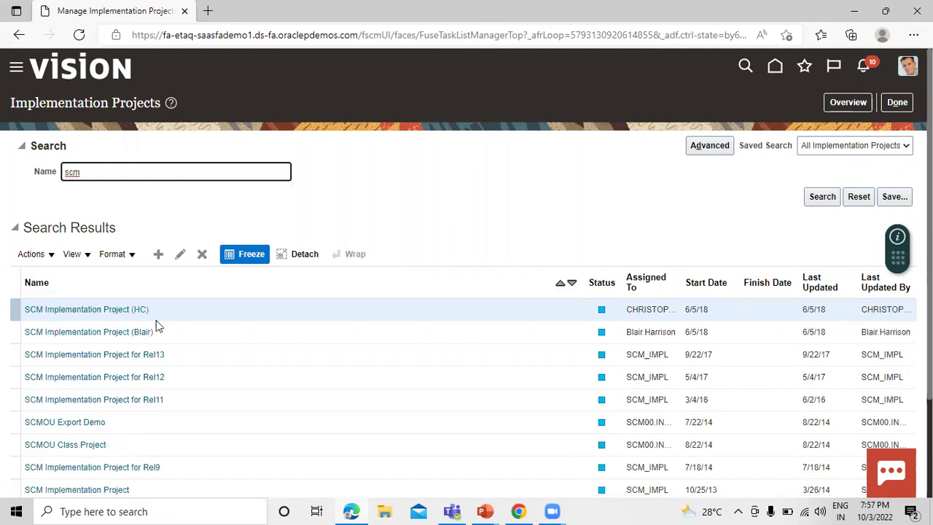
{"action": "left_click", "coordinate": [117, 355]}
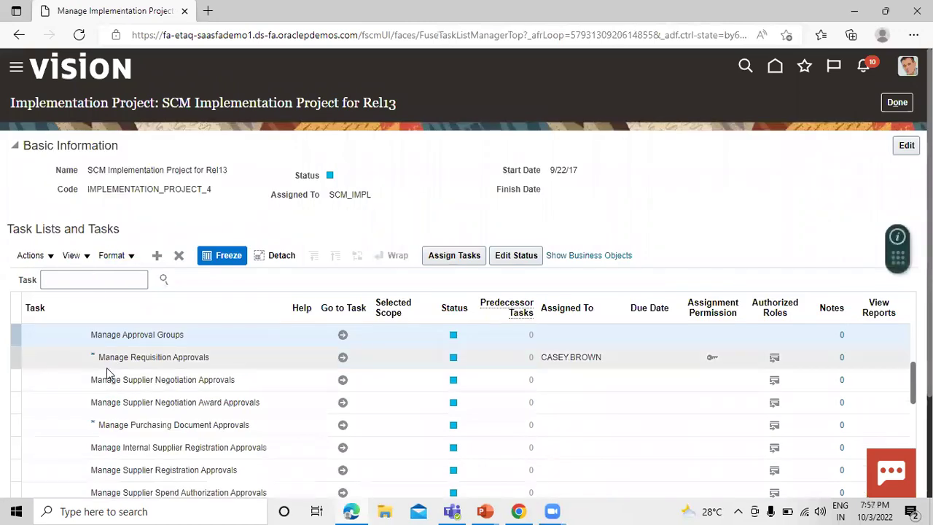
Filter the project's tasks by 'manage approval group' to locate Manage Approval Groups
{"action": "left_click", "coordinate": [96, 280]}
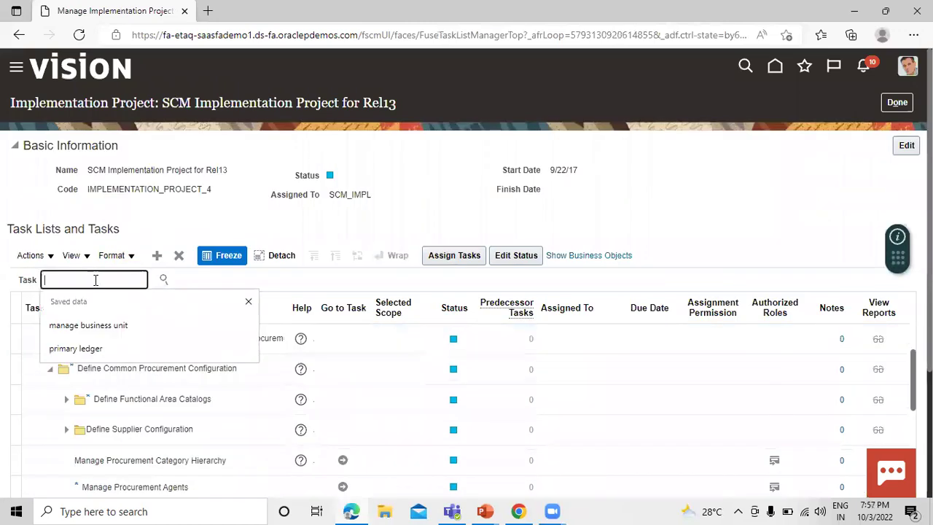
{"action": "type", "text": "mange"}
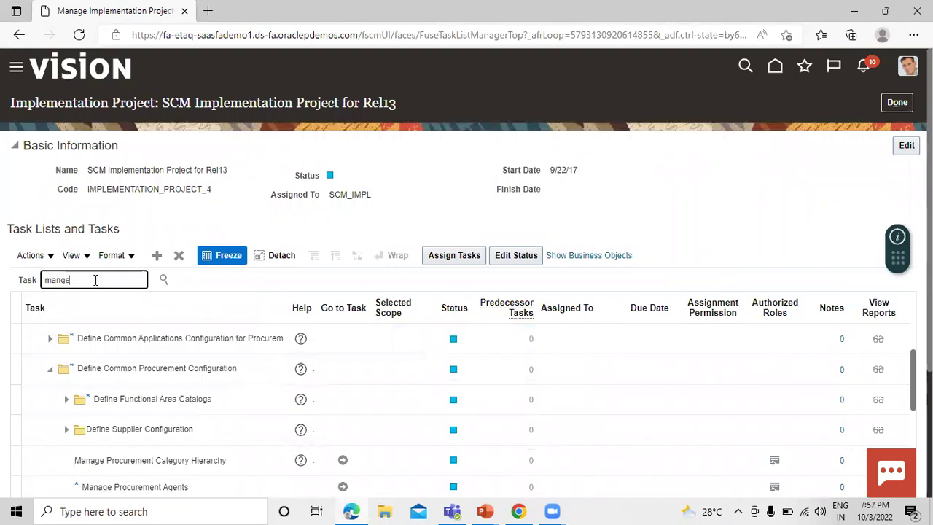
{"action": "key", "text": "BackSpace"}
{"action": "key", "text": "BackSpace"}
{"action": "type", "text": "age"}
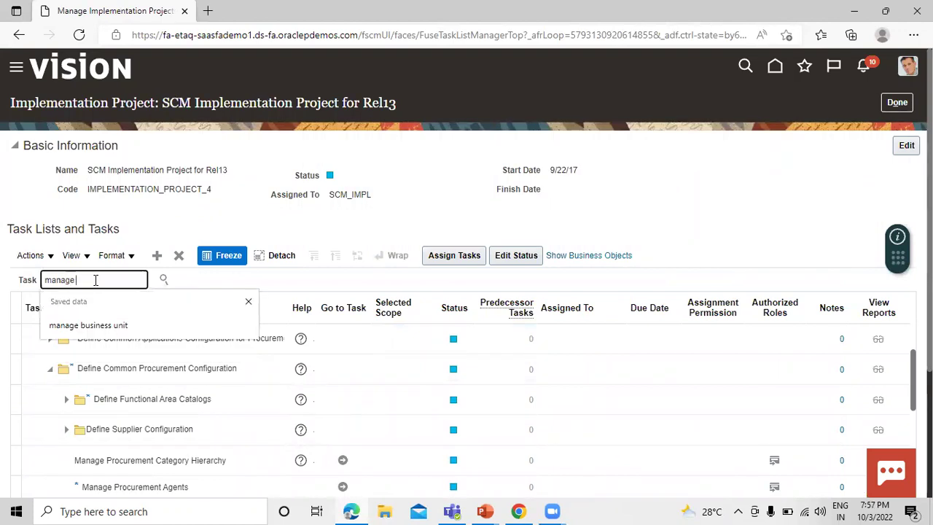
{"action": "type", "text": " approval group"}
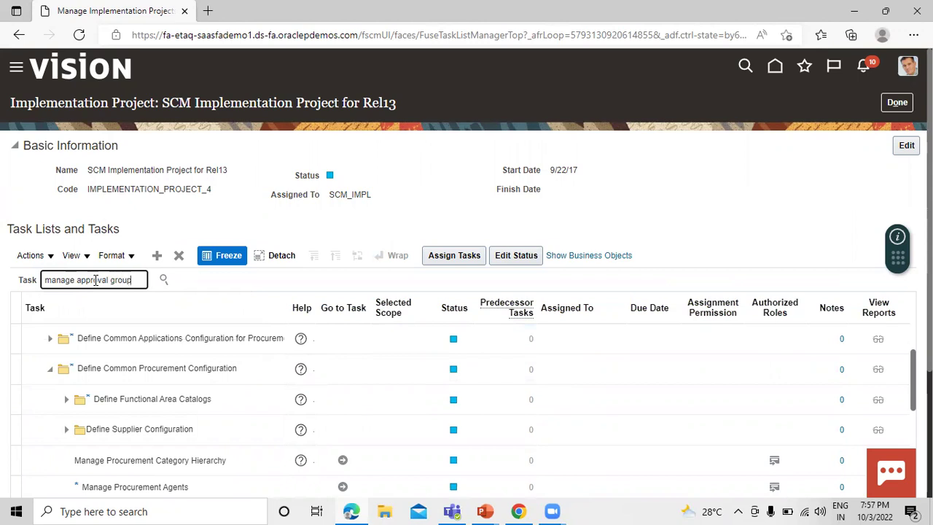
{"action": "key", "text": "Return"}
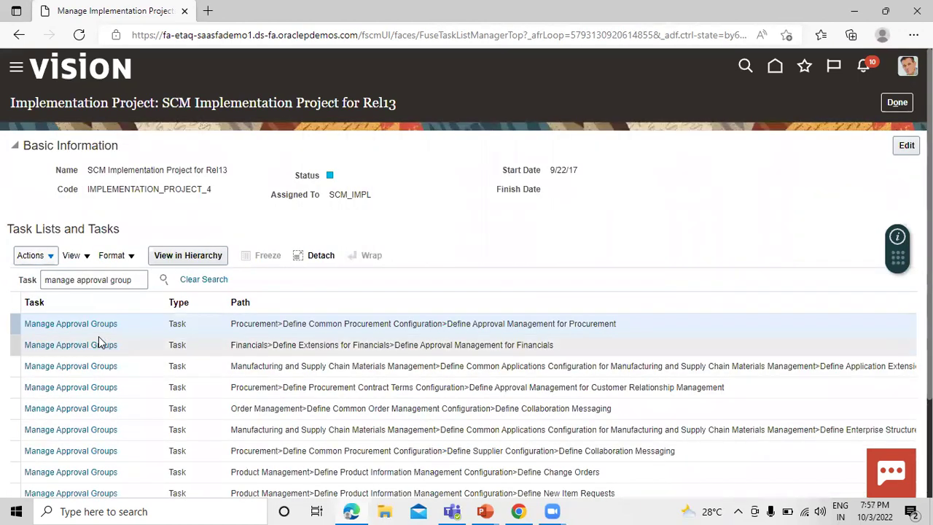
{"action": "left_click", "coordinate": [101, 327]}
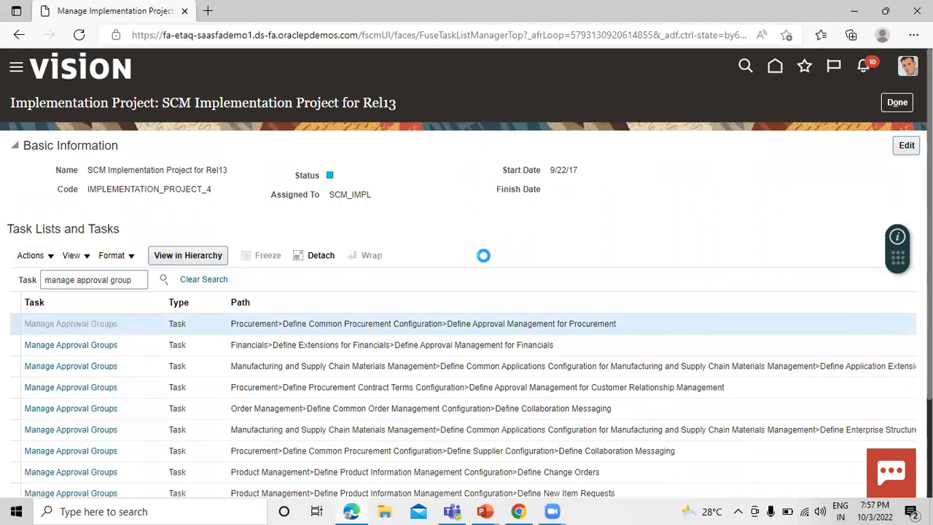
{"action": "scroll", "coordinate": [487, 262], "scroll_direction": "down", "scroll_amount": 2}
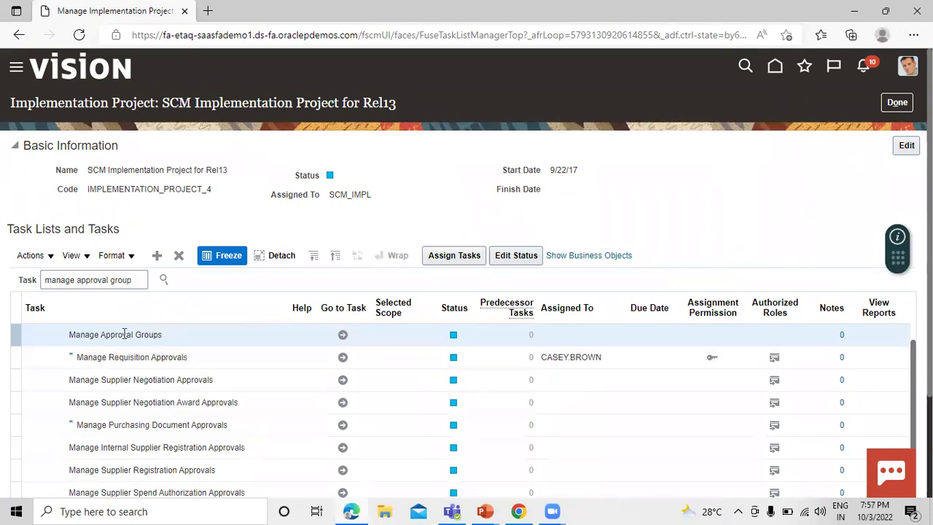
Launch Manage Approval Groups and add a new group named 'TATA A1 Approval Group'
{"action": "left_click", "coordinate": [343, 334]}
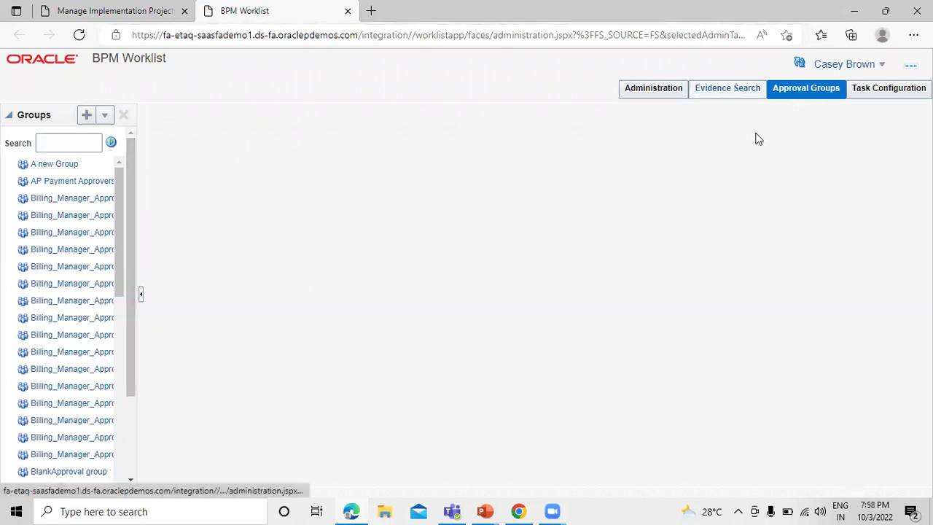
{"action": "left_click", "coordinate": [787, 97]}
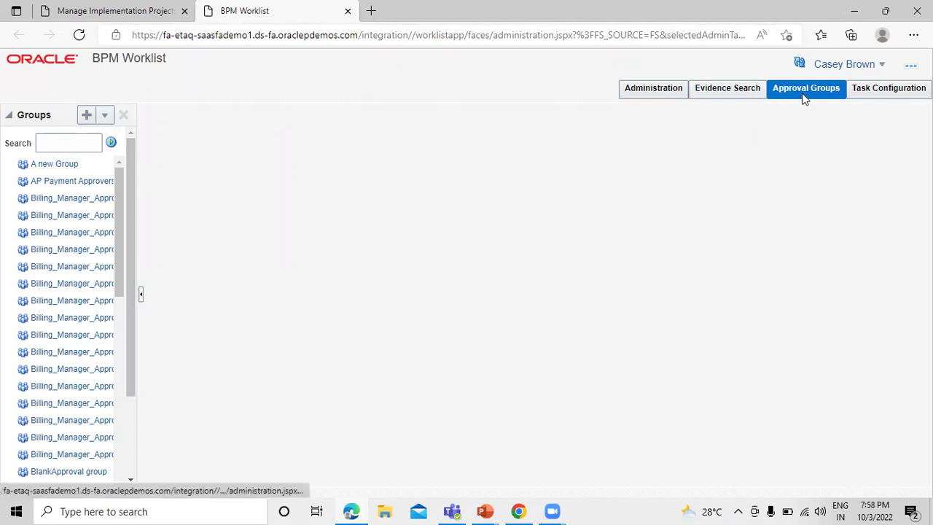
{"action": "left_click", "coordinate": [86, 115]}
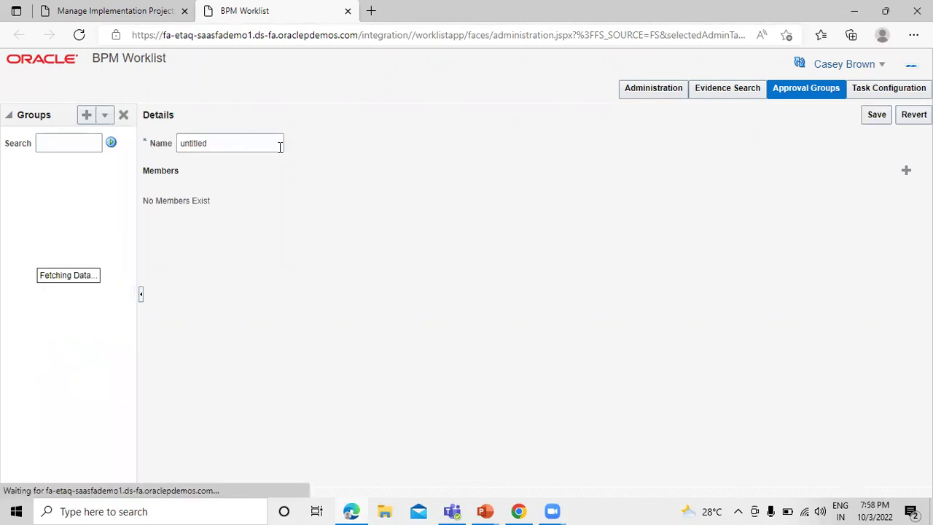
{"action": "left_click_drag", "start_coordinate": [252, 148], "coordinate": [164, 148]}
{"action": "type", "text": "TATA"}
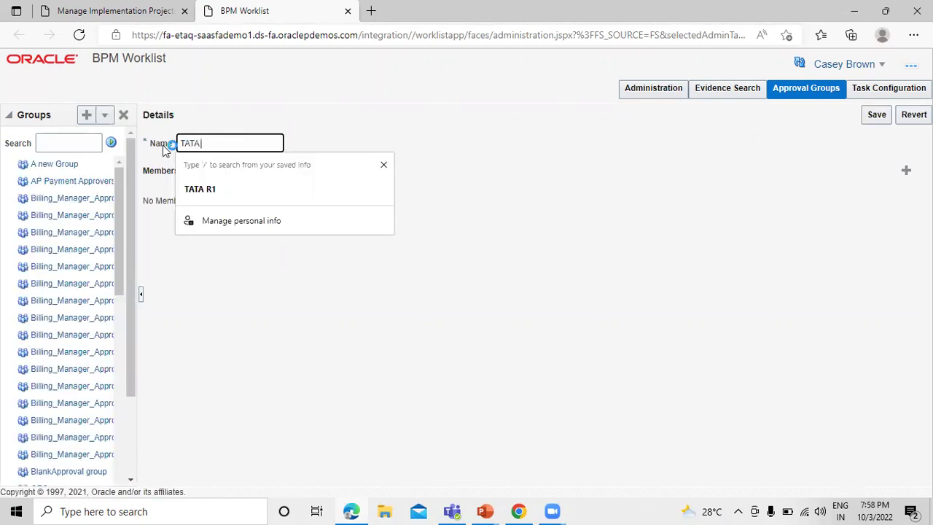
{"action": "type", "text": " A"}
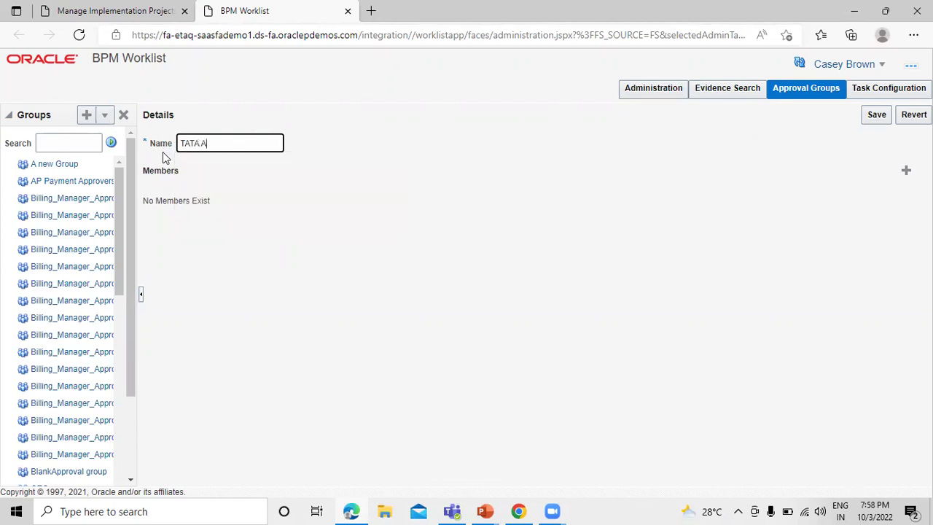
{"action": "type", "text": "I"}
{"action": "type", "text": " Approval"}
{"action": "type", "text": " Group"}
{"action": "left_click", "coordinate": [347, 144]}
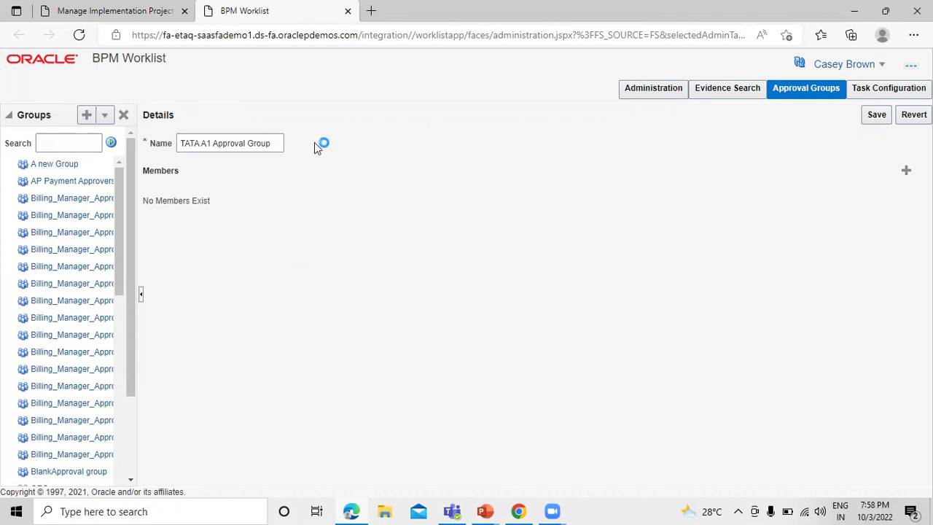
Open the home page in a new browser tab and go to the Security Console
{"action": "left_click", "coordinate": [109, 10]}
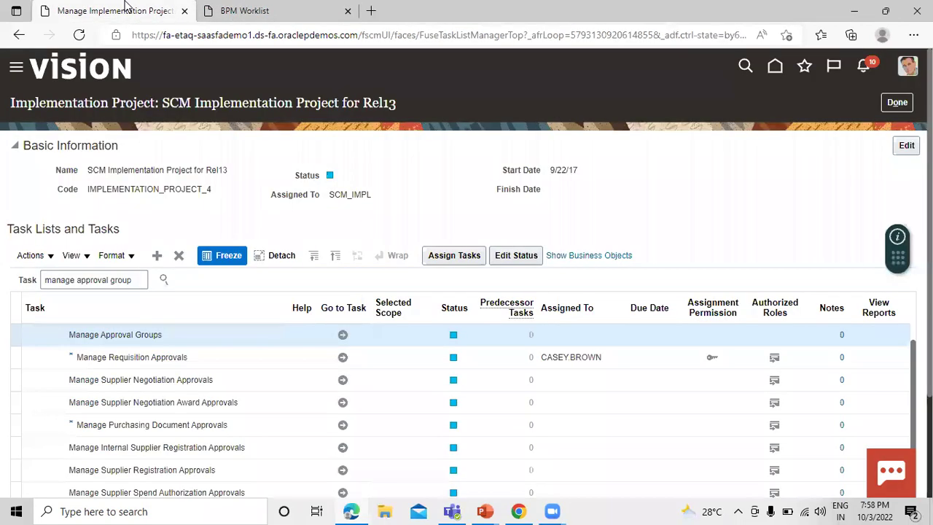
{"action": "right_click", "coordinate": [775, 68]}
{"action": "left_click", "coordinate": [778, 78]}
{"action": "left_click", "coordinate": [275, 7]}
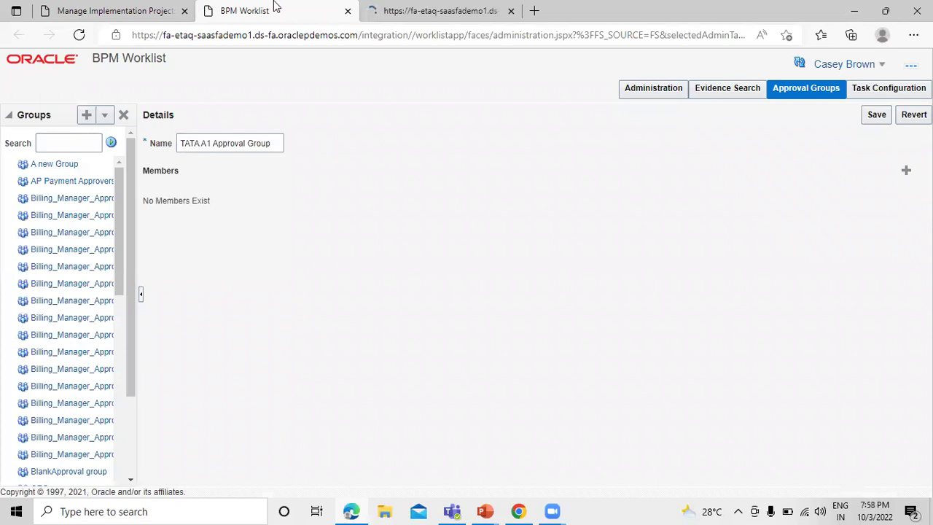
{"action": "left_click", "coordinate": [401, 8]}
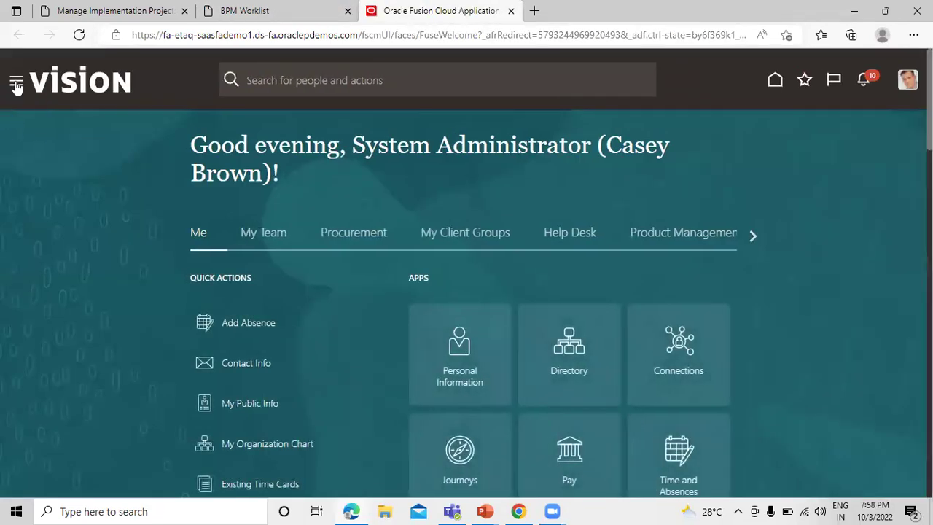
{"action": "left_click", "coordinate": [18, 86]}
{"action": "scroll", "coordinate": [259, 250], "scroll_direction": "down", "scroll_amount": 1}
{"action": "scroll", "coordinate": [259, 249], "scroll_direction": "down", "scroll_amount": 10}
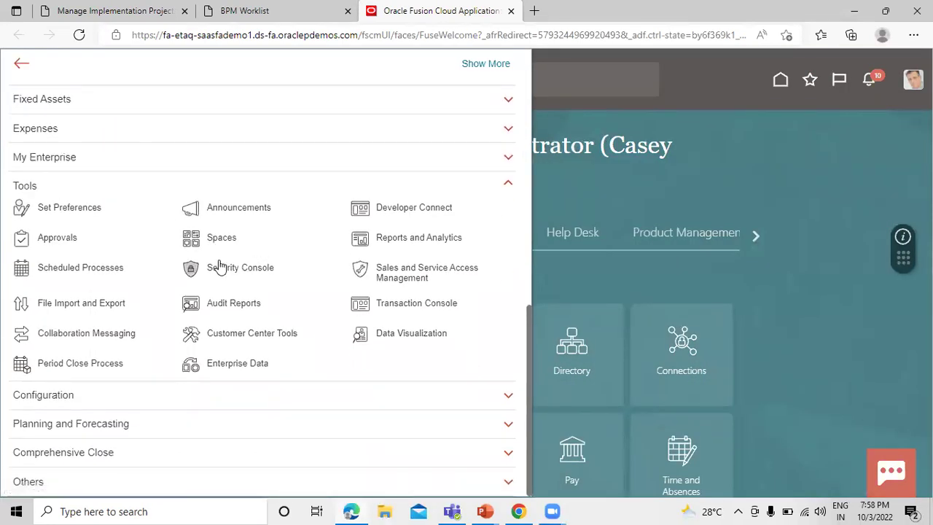
{"action": "left_click", "coordinate": [223, 269]}
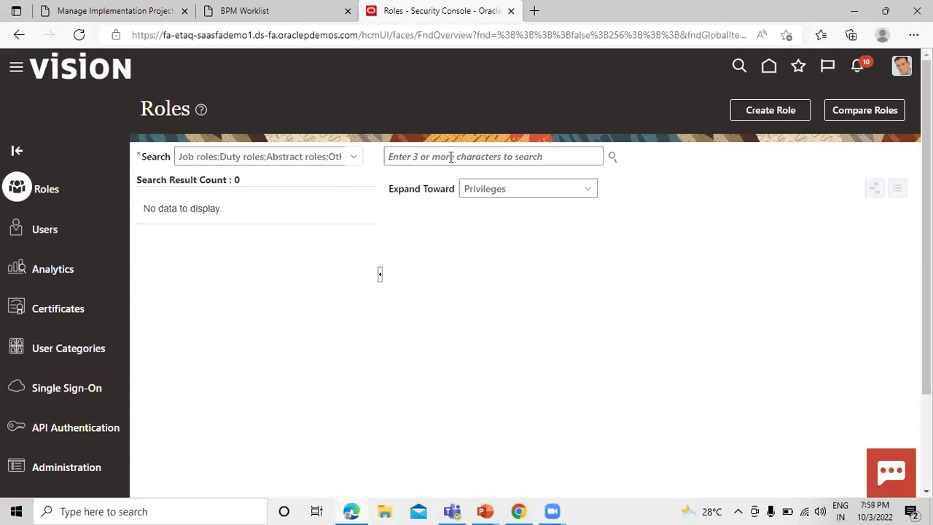
Start a new user account, enter the last name, and use an underscore in the user name
{"action": "left_click", "coordinate": [482, 157]}
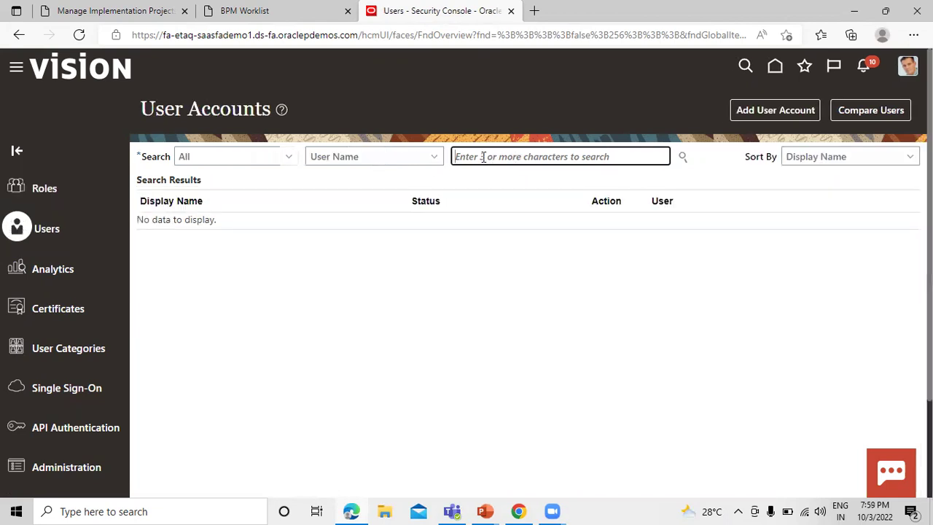
{"action": "left_click", "coordinate": [758, 109]}
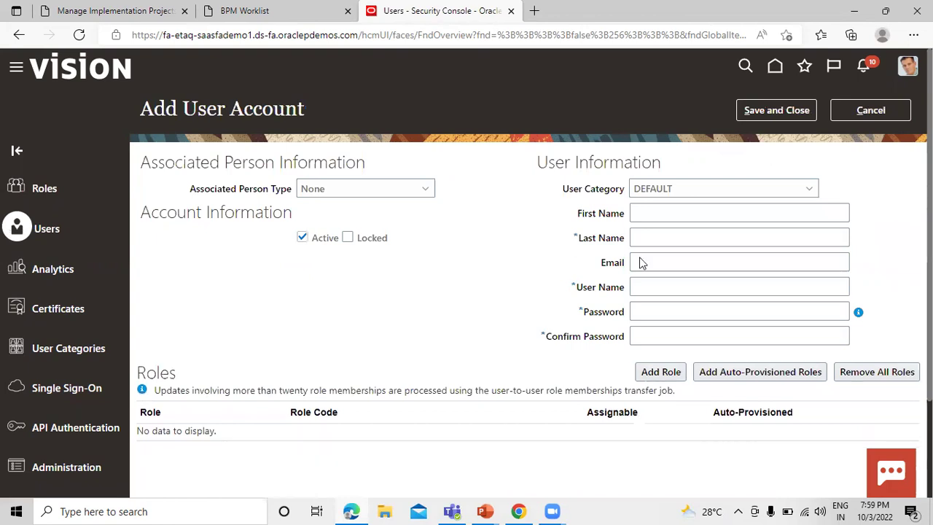
{"action": "left_click", "coordinate": [704, 235]}
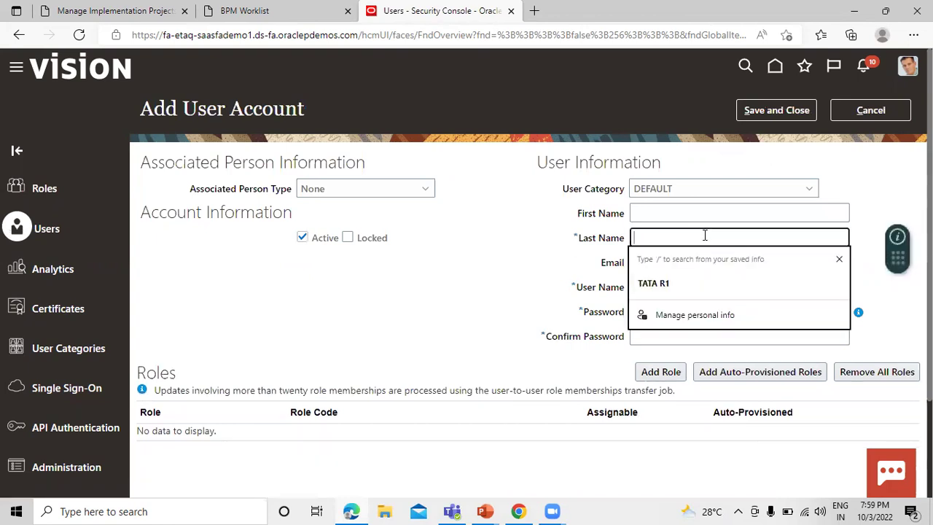
{"action": "type", "text": "TATA A1"}
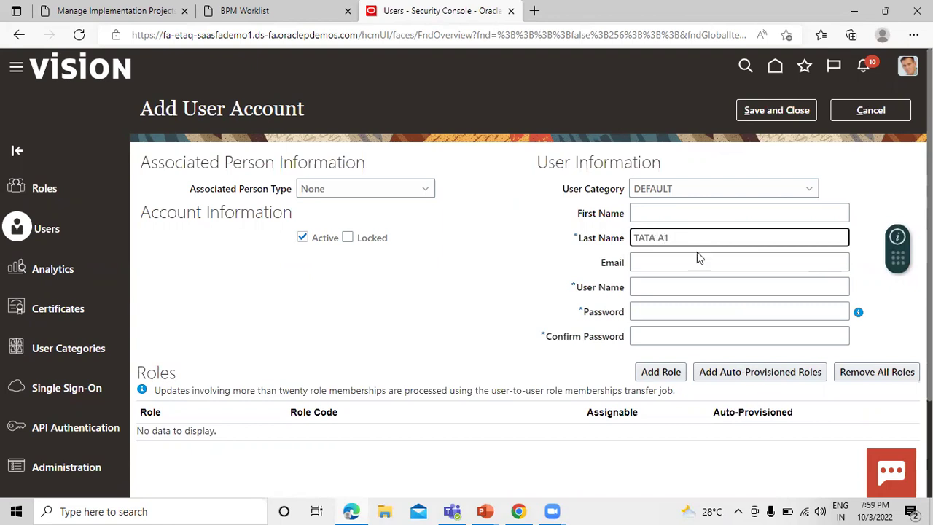
{"action": "left_click", "coordinate": [678, 291]}
{"action": "key", "text": "ctrl+v"}
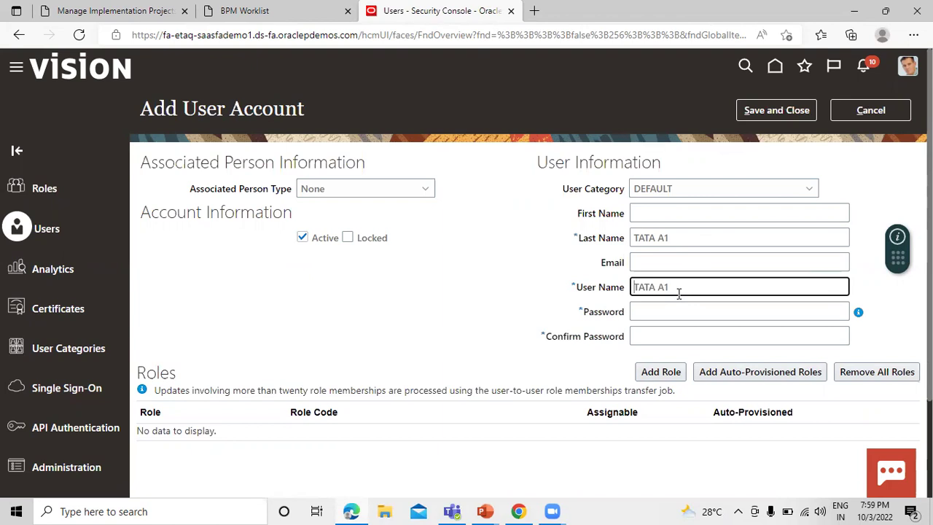
{"action": "left_click", "coordinate": [682, 310]}
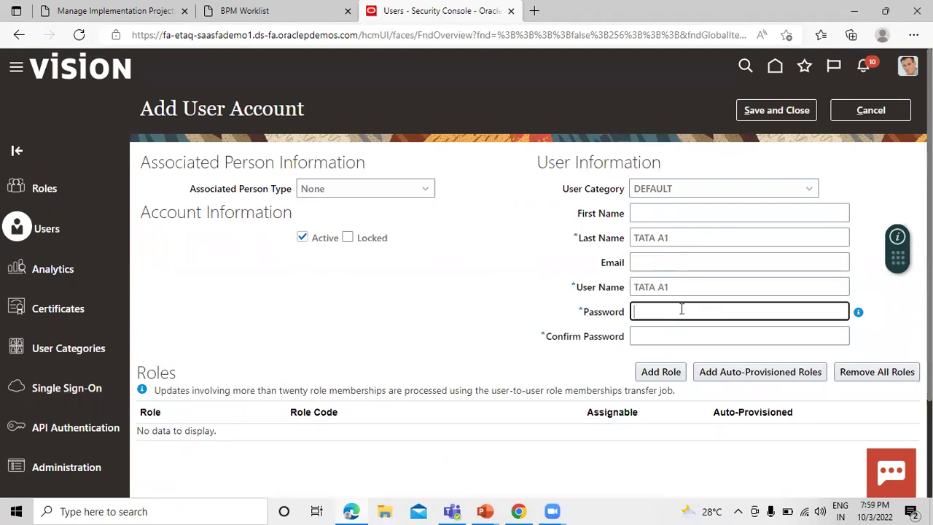
{"action": "left_click", "coordinate": [657, 287]}
{"action": "key", "text": "BackSpace"}
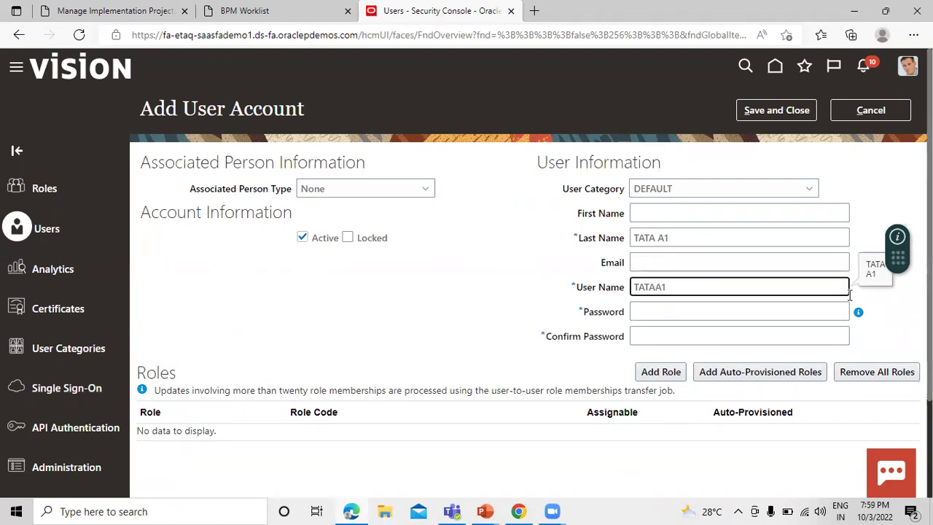
{"action": "type", "text": "_"}
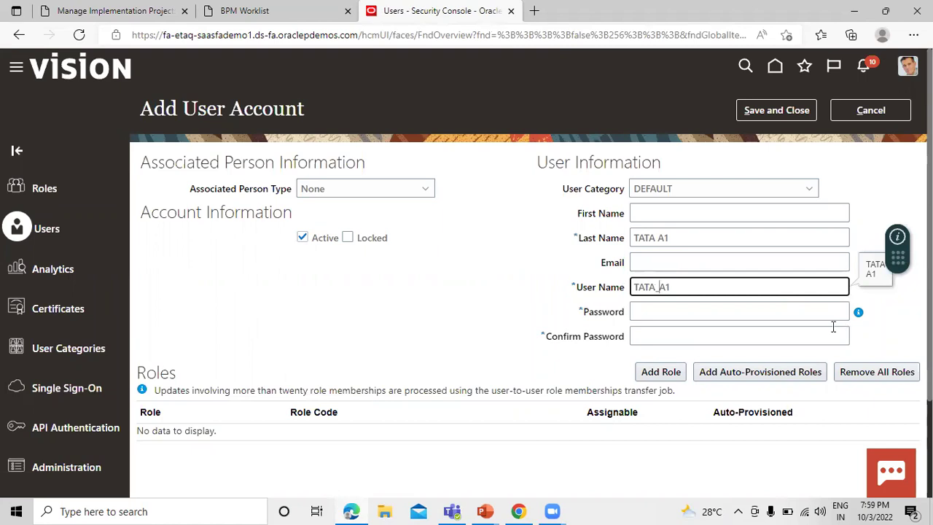
Enter and confirm the account password, then save the new user
{"action": "left_click", "coordinate": [739, 315]}
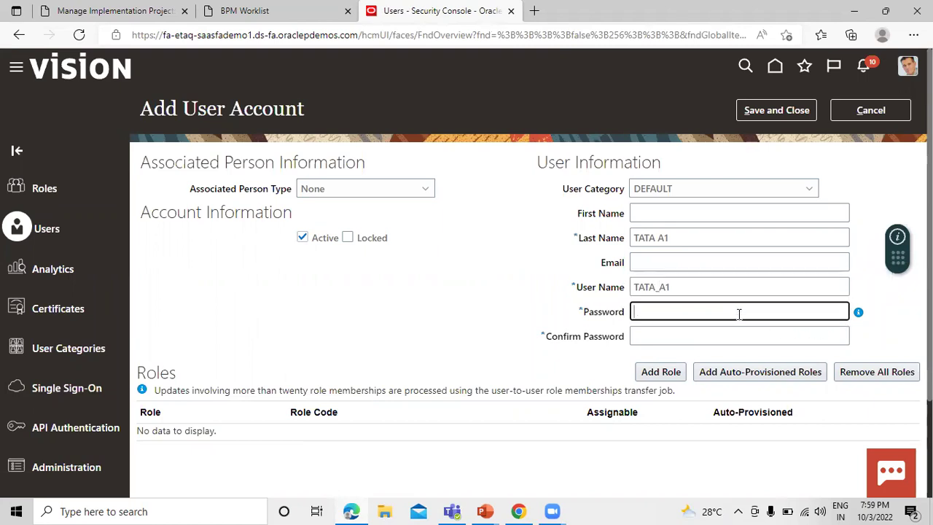
{"action": "type", "text": "•"}
{"action": "left_click", "coordinate": [756, 339]}
{"action": "type", "text": "•"}
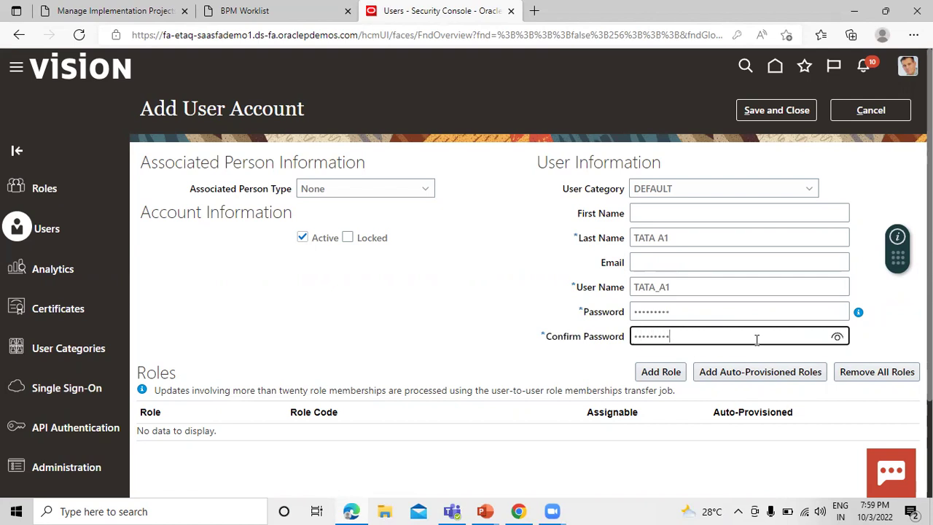
{"action": "left_click", "coordinate": [775, 110]}
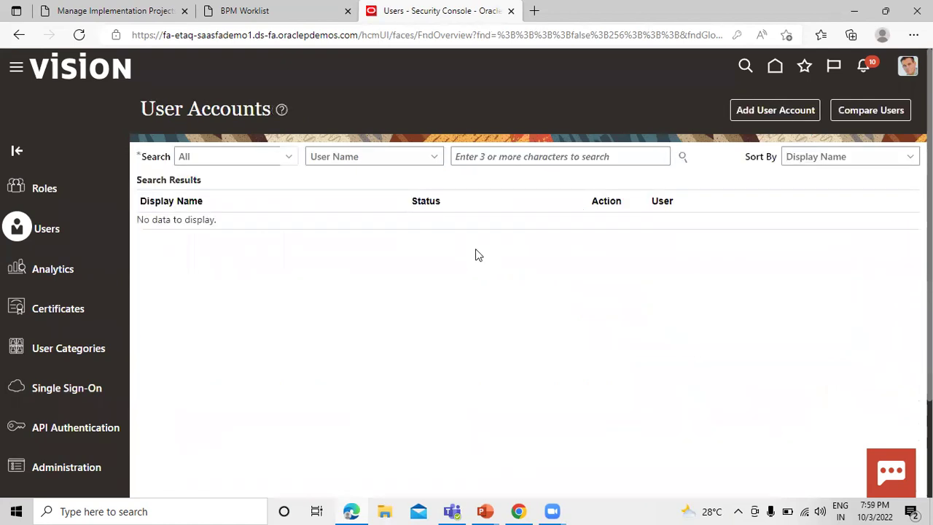
Search user names for 'tata' to confirm the new account exists
{"action": "left_click", "coordinate": [518, 155]}
{"action": "type", "text": "tata"}
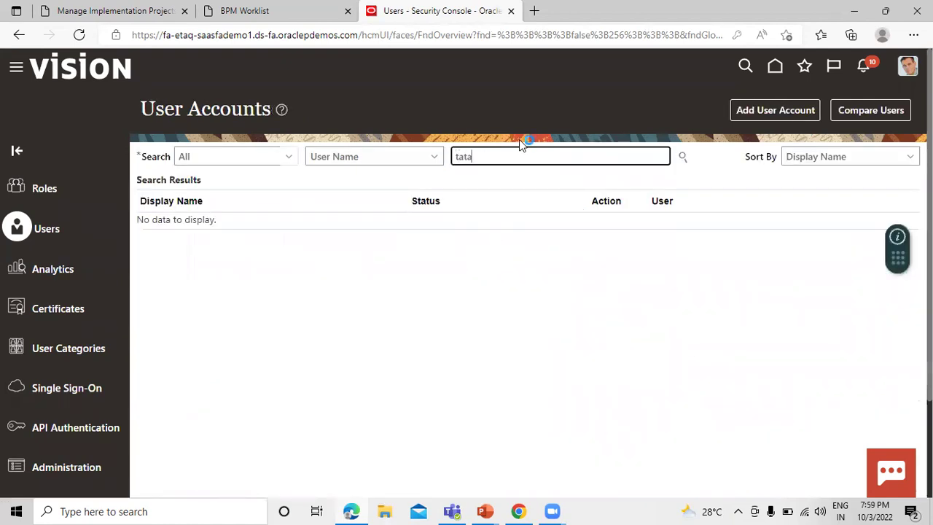
{"action": "left_click", "coordinate": [683, 157]}
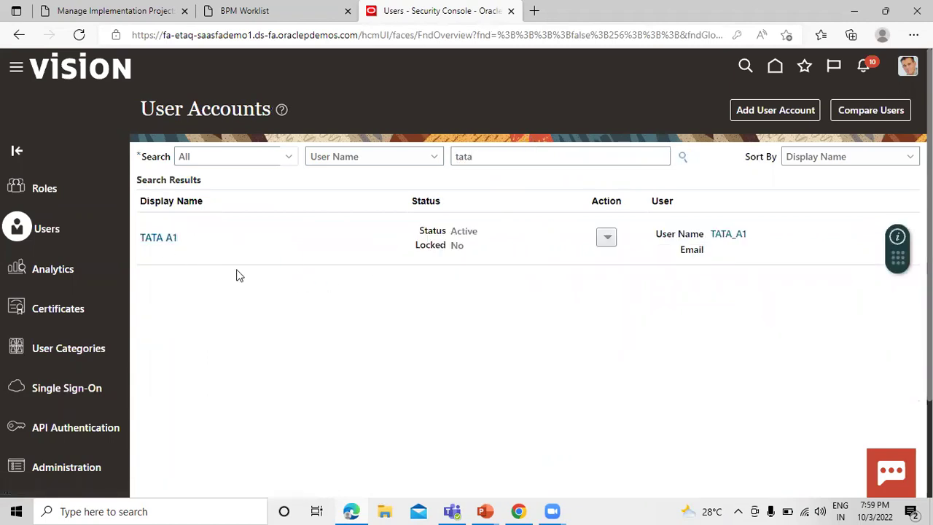
{"action": "left_click", "coordinate": [151, 9]}
Find the tata_a1 user in the Identity Browser and add it as the group's member
{"action": "left_click", "coordinate": [284, 8]}
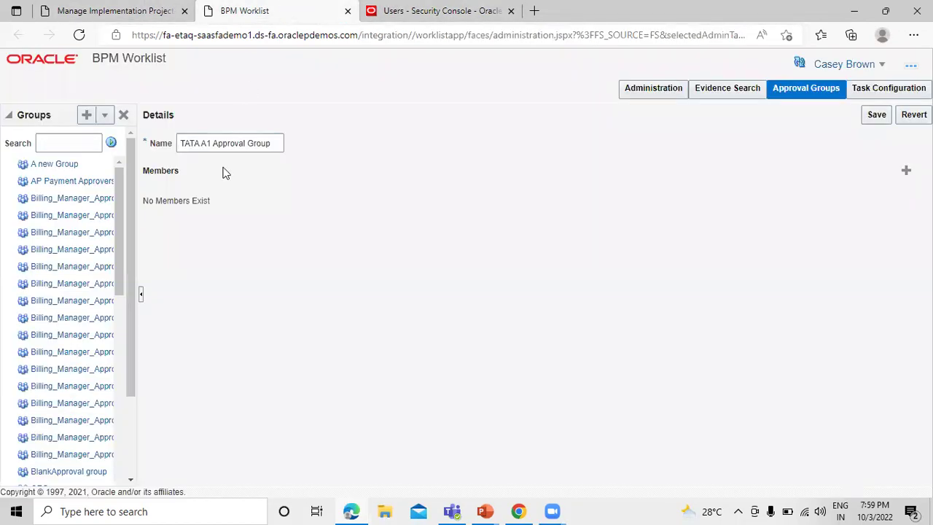
{"action": "left_click", "coordinate": [906, 170]}
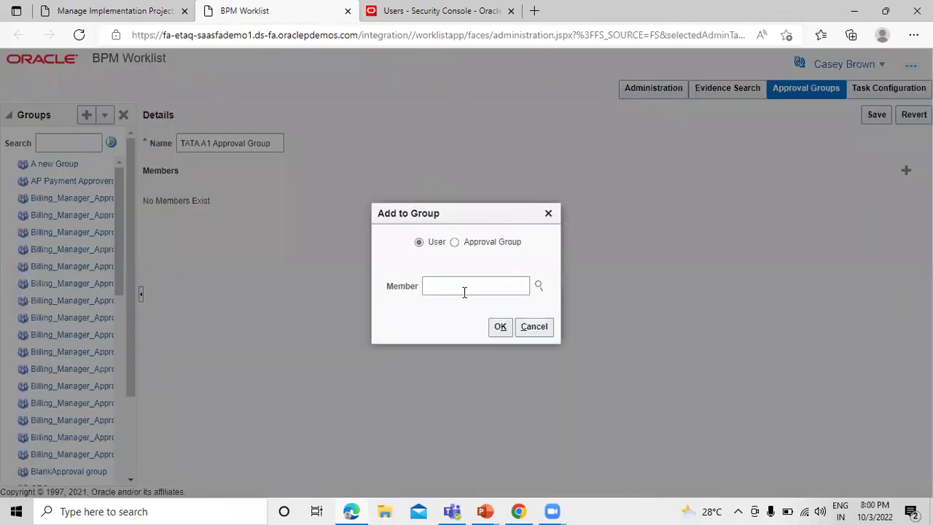
{"action": "left_click", "coordinate": [464, 289]}
{"action": "type", "text": "tata"}
{"action": "left_click", "coordinate": [538, 285]}
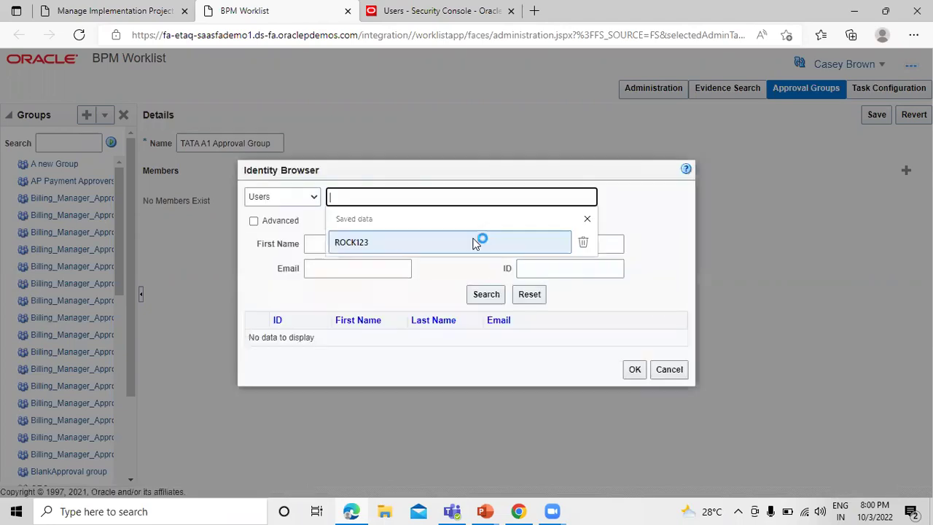
{"action": "type", "text": "tata"}
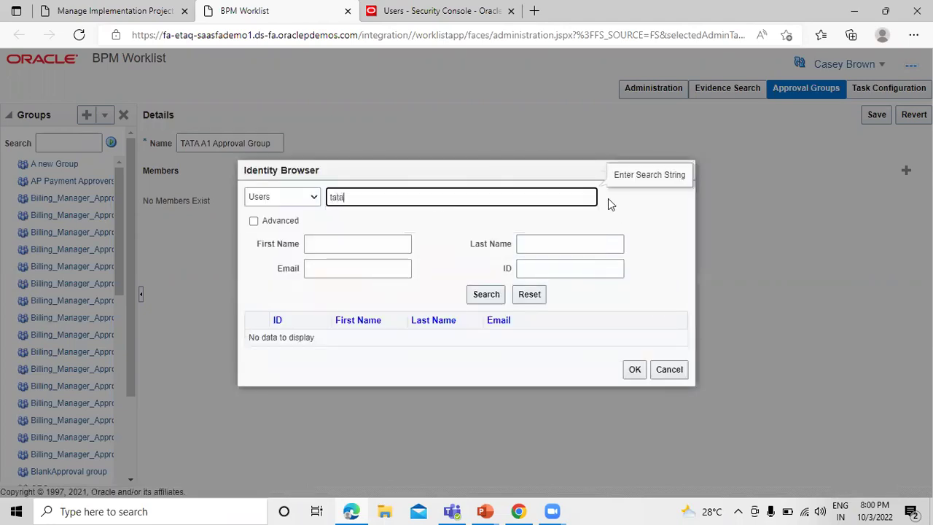
{"action": "left_click", "coordinate": [491, 295]}
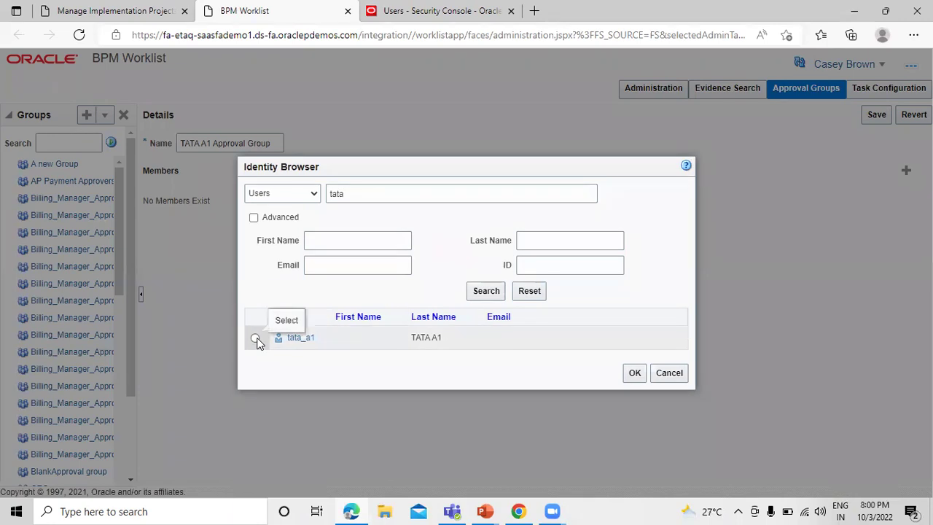
{"action": "left_click", "coordinate": [256, 338]}
{"action": "left_click", "coordinate": [634, 373]}
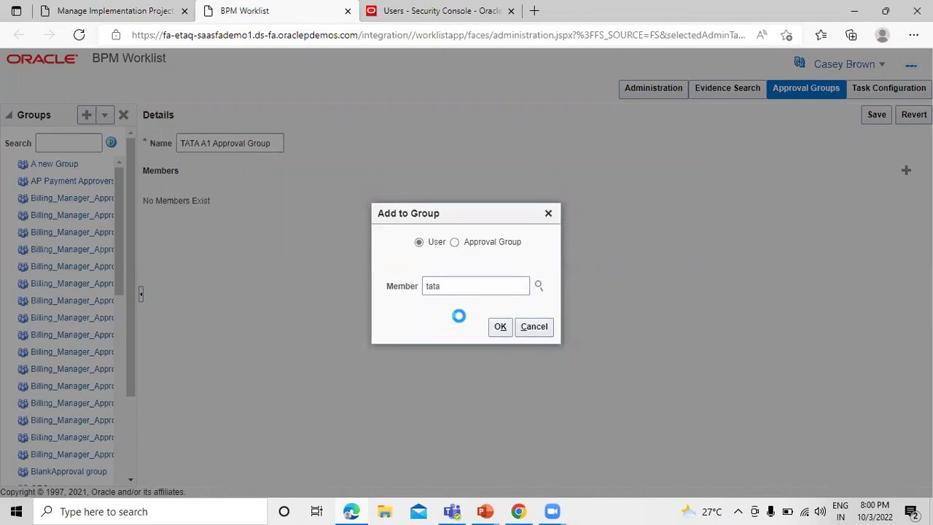
{"action": "type", "text": "_a1"}
{"action": "left_click", "coordinate": [503, 327]}
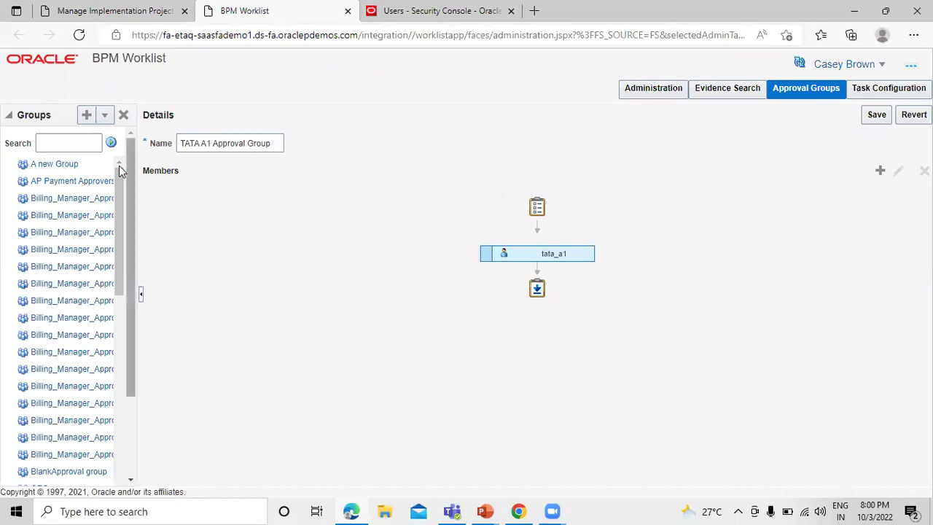
Save the TATA A1 Approval Group and dismiss the success message
{"action": "left_click", "coordinate": [876, 115]}
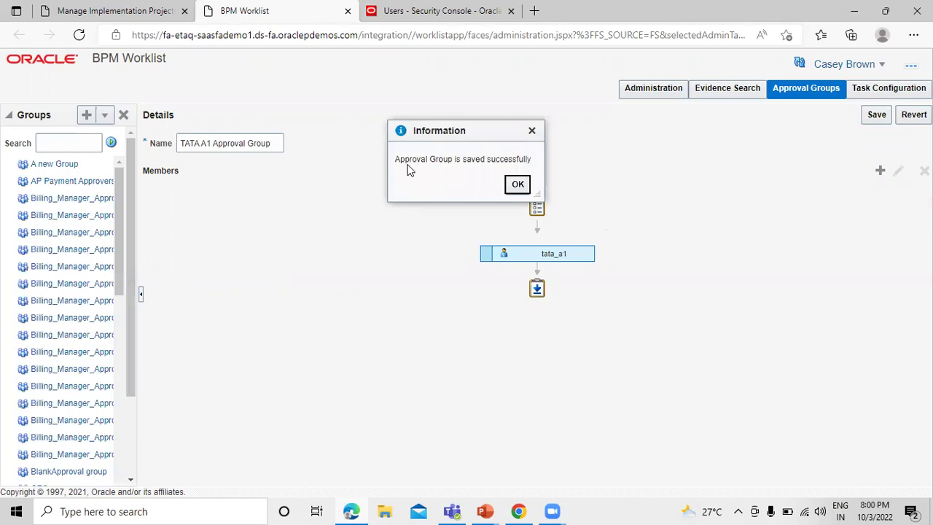
{"action": "left_click", "coordinate": [518, 183]}
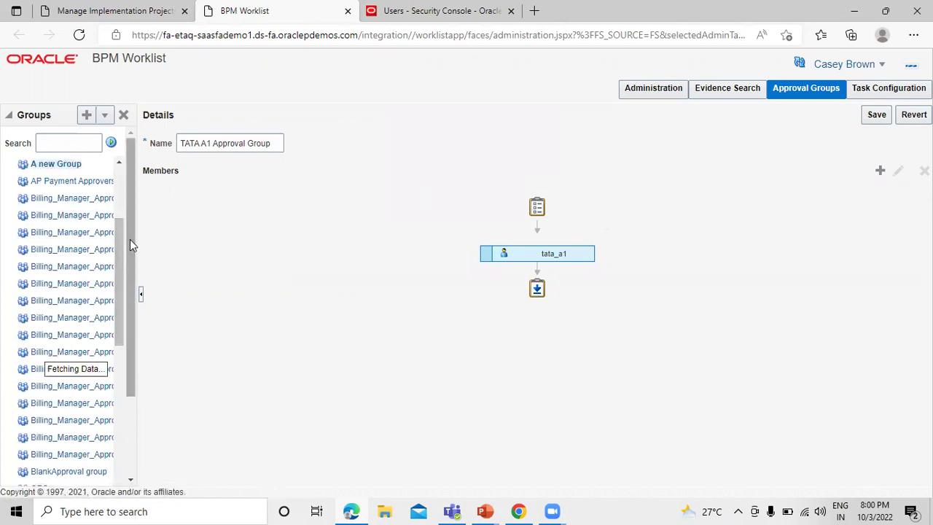
{"action": "scroll", "coordinate": [133, 262], "scroll_direction": "down", "scroll_amount": 1}
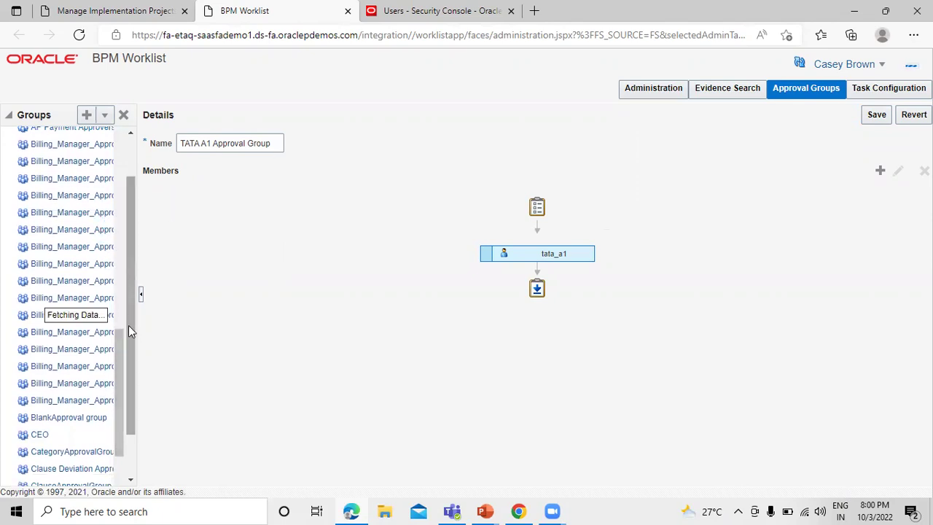
{"action": "scroll", "coordinate": [128, 325], "scroll_direction": "down", "scroll_amount": 1}
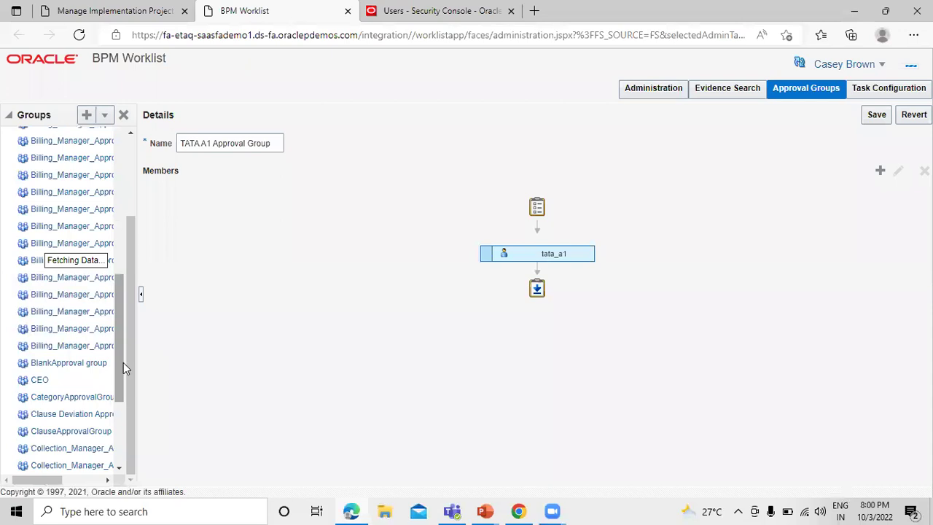
{"action": "left_click_drag", "start_coordinate": [120, 362], "coordinate": [136, 416]}
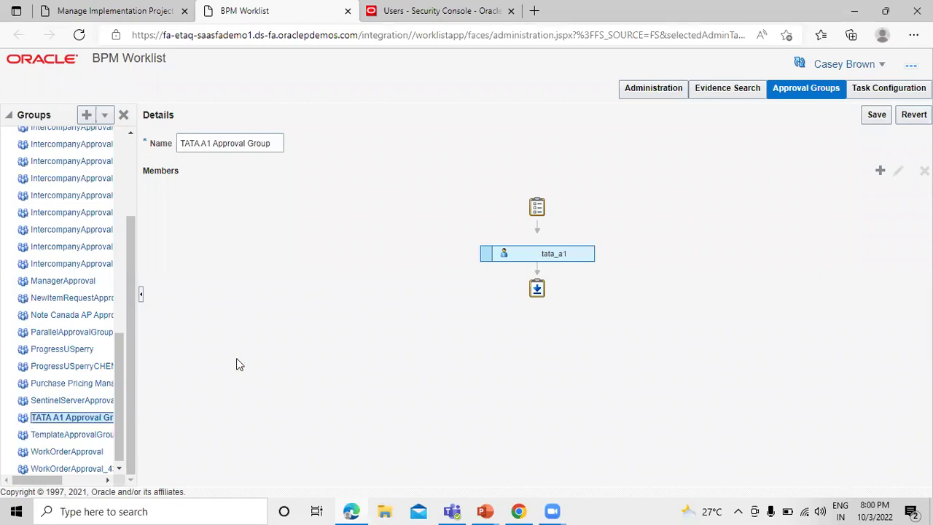
{"action": "left_click", "coordinate": [136, 10]}
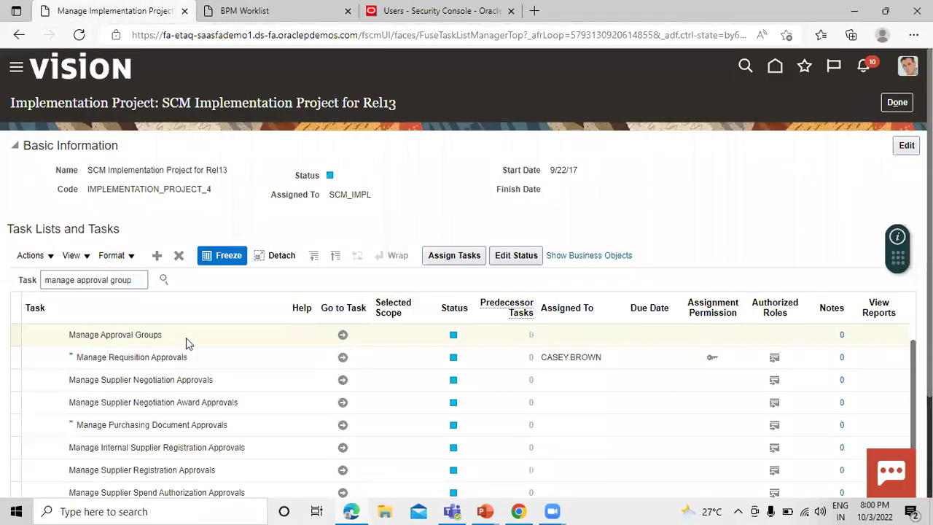
Go to the Manage Requisition Approvals task from the implementation project task list
{"action": "left_click", "coordinate": [322, 9]}
{"action": "left_click", "coordinate": [471, 10]}
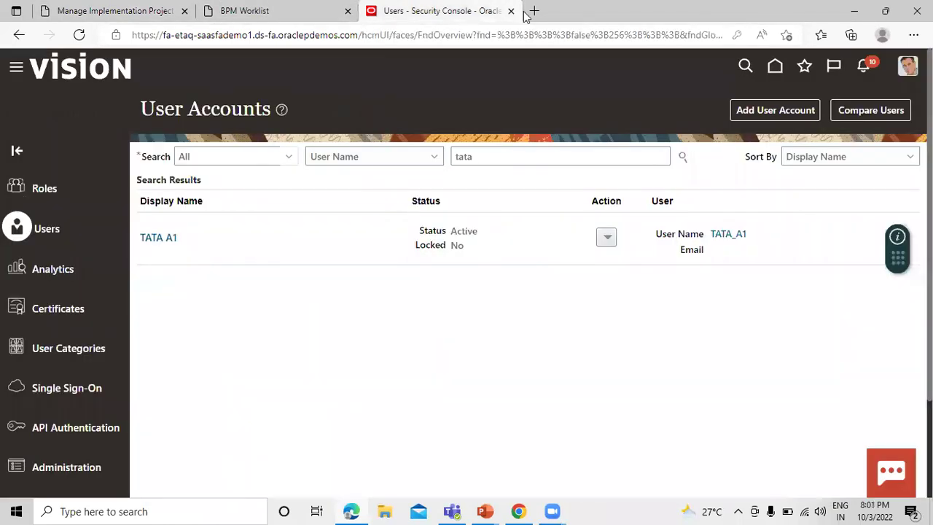
{"action": "left_click", "coordinate": [146, 11]}
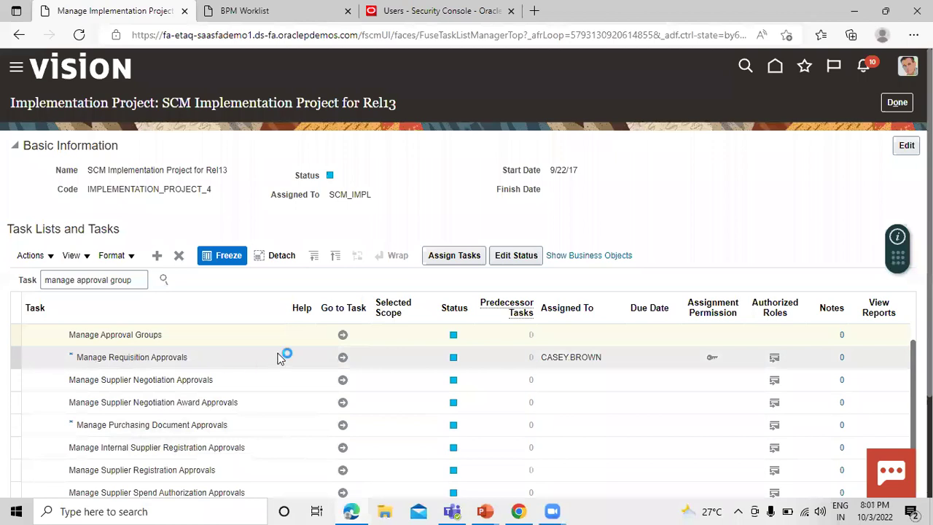
{"action": "left_click", "coordinate": [343, 359]}
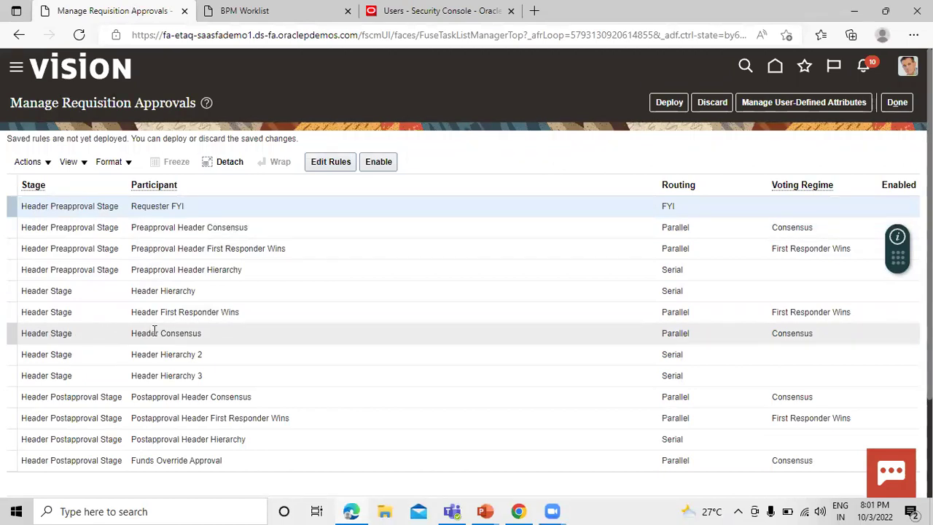
Enable the Header Consensus participant, open its approval rules, and start a new rule
{"action": "left_click", "coordinate": [108, 329]}
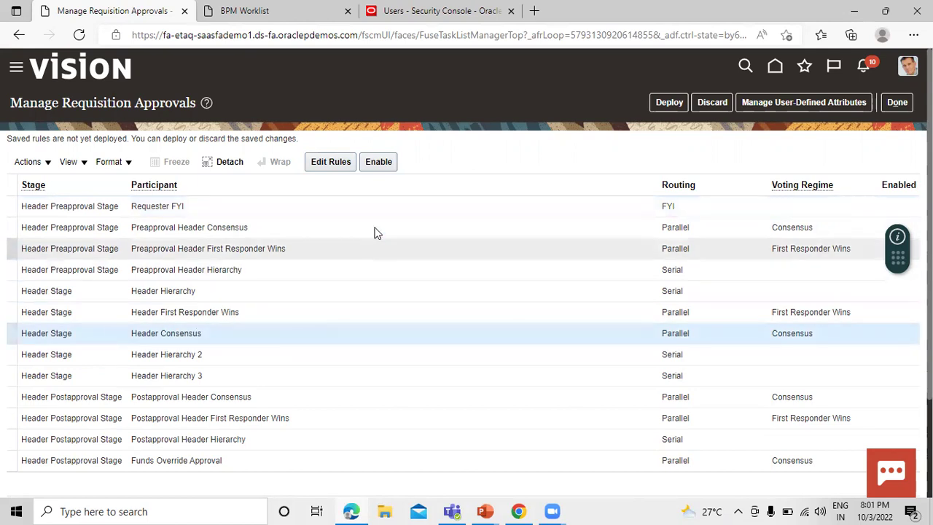
{"action": "left_click", "coordinate": [379, 165]}
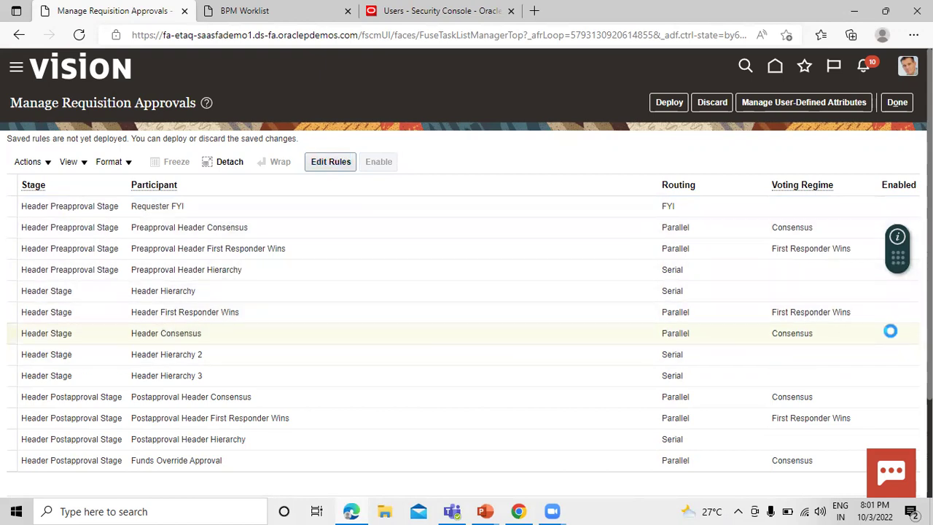
{"action": "left_click", "coordinate": [331, 161]}
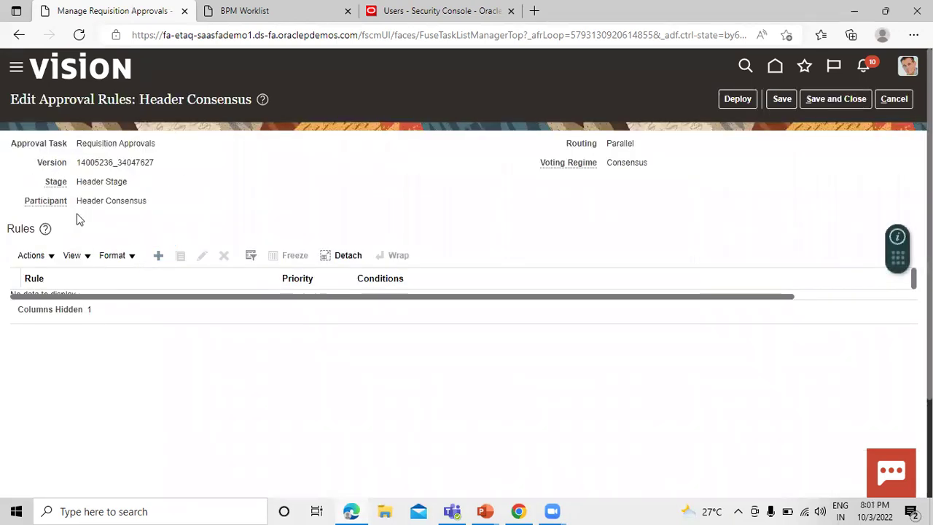
{"action": "left_click", "coordinate": [158, 256]}
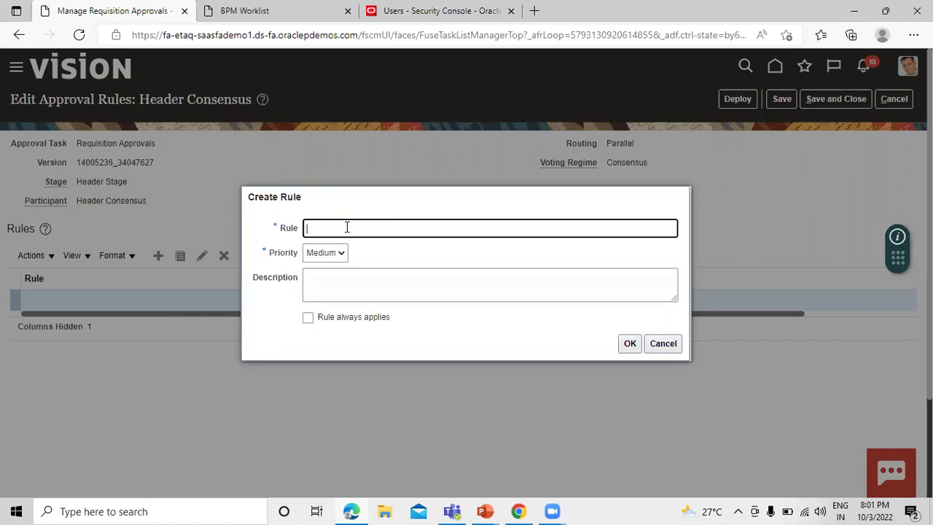
{"action": "key", "text": "alt+Tab"}
{"action": "key", "text": "alt+Tab"}
{"action": "key", "text": "alt+Tab"}
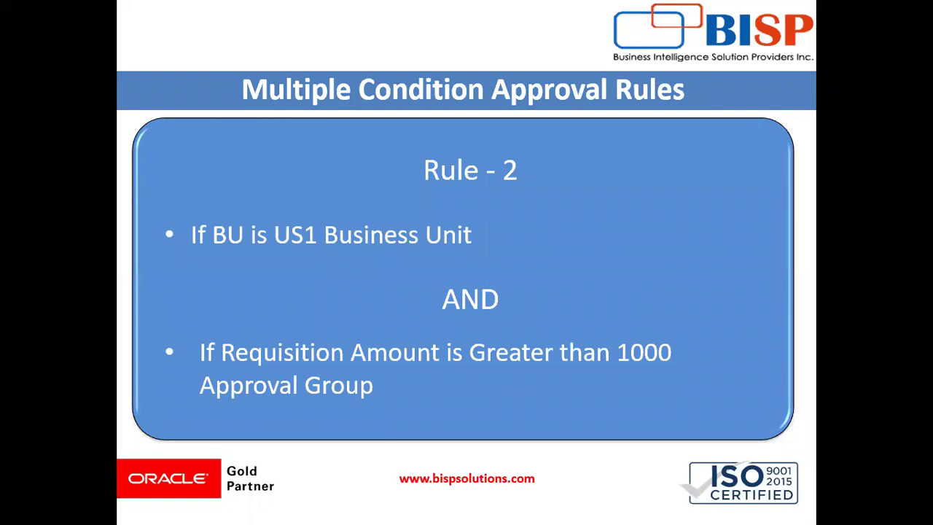
{"action": "key", "text": "Left"}
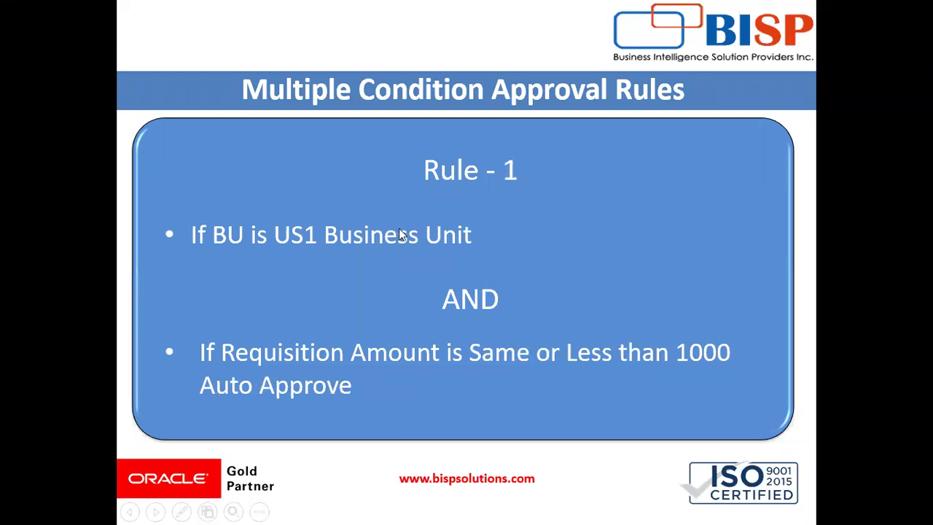
{"action": "key", "text": "alt+Tab"}
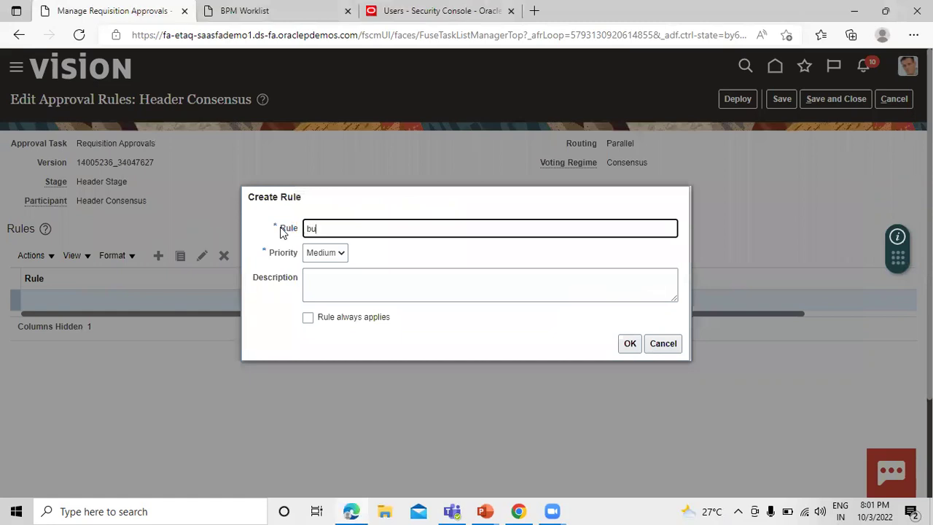
Create rule 'BU AND REQUISTION AMOUNT SAME OR LESS THAN 1000' with that same text as description
{"action": "type", "text": "BU AND"}
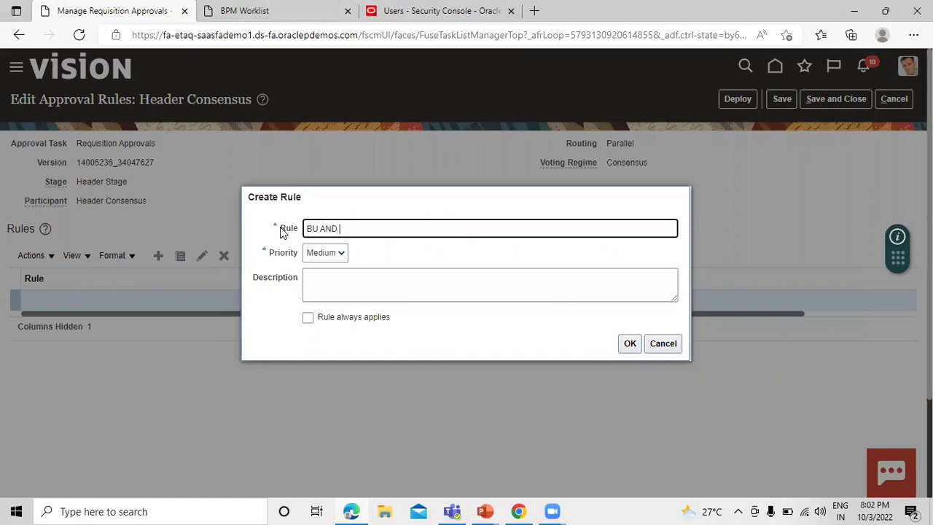
{"action": "type", "text": " REQUISTION AMOUNT"}
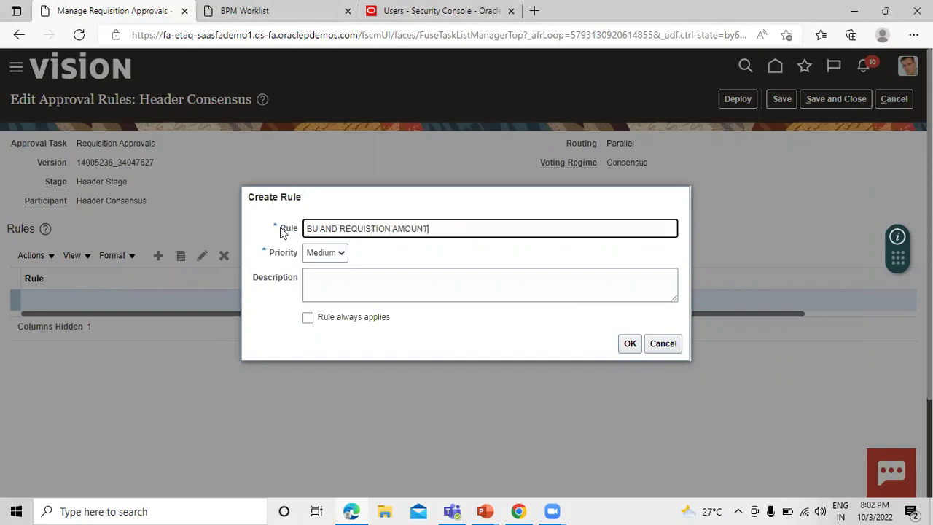
{"action": "type", "text": " SAME OR LESS THAN"}
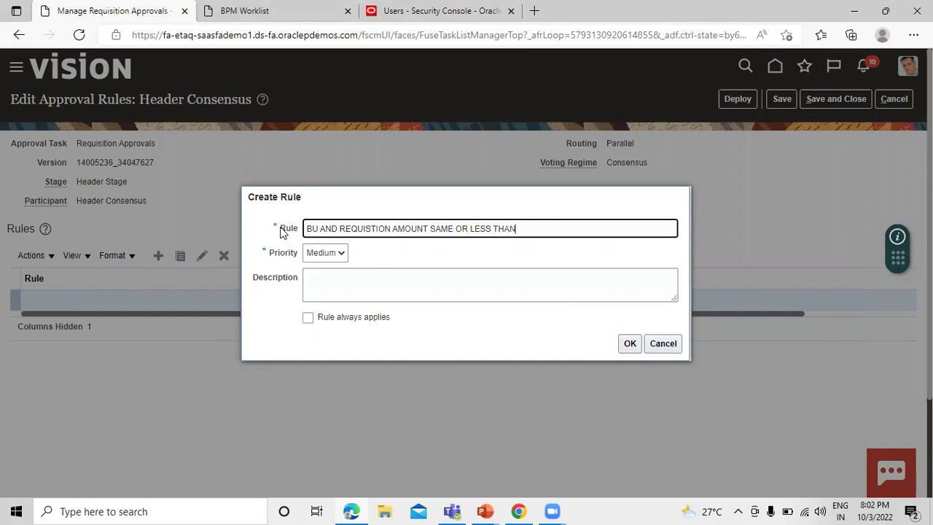
{"action": "type", "text": " 1000"}
{"action": "left_click_drag", "start_coordinate": [553, 228], "coordinate": [289, 230]}
{"action": "key", "text": "ctrl+c"}
{"action": "left_click", "coordinate": [393, 294]}
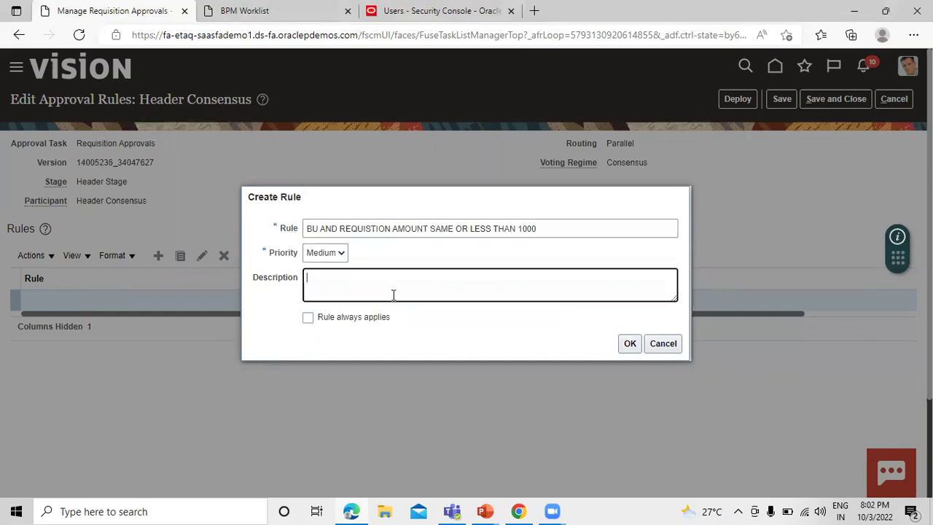
{"action": "key", "text": "ctrl+v"}
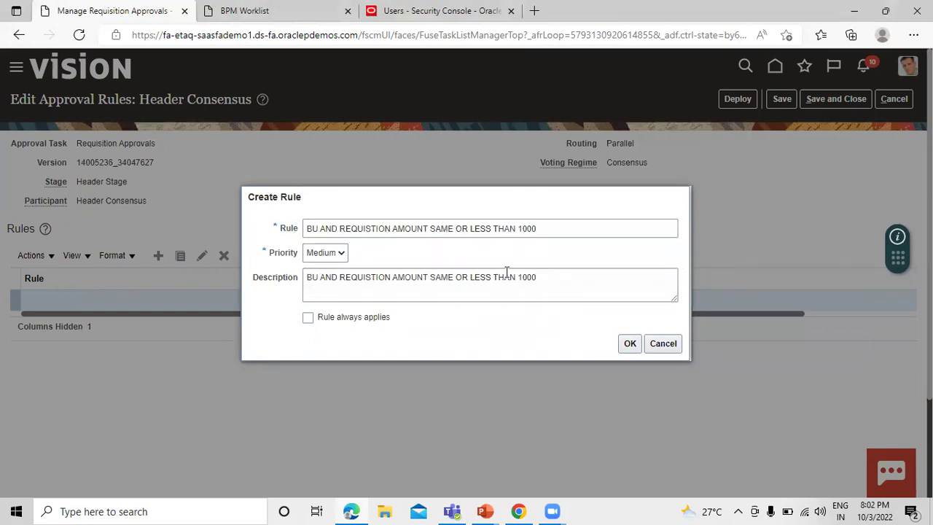
{"action": "left_click", "coordinate": [630, 344]}
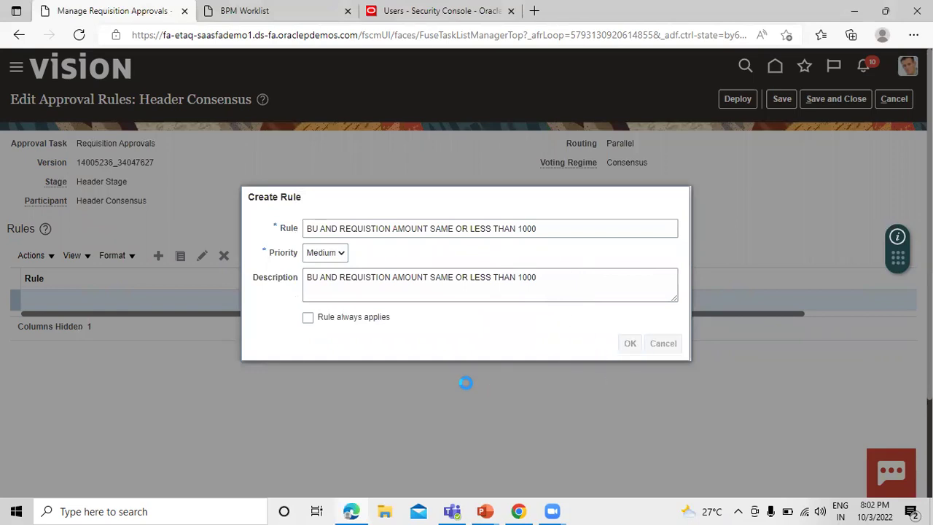
{"action": "scroll", "coordinate": [109, 303], "scroll_direction": "down", "scroll_amount": 1}
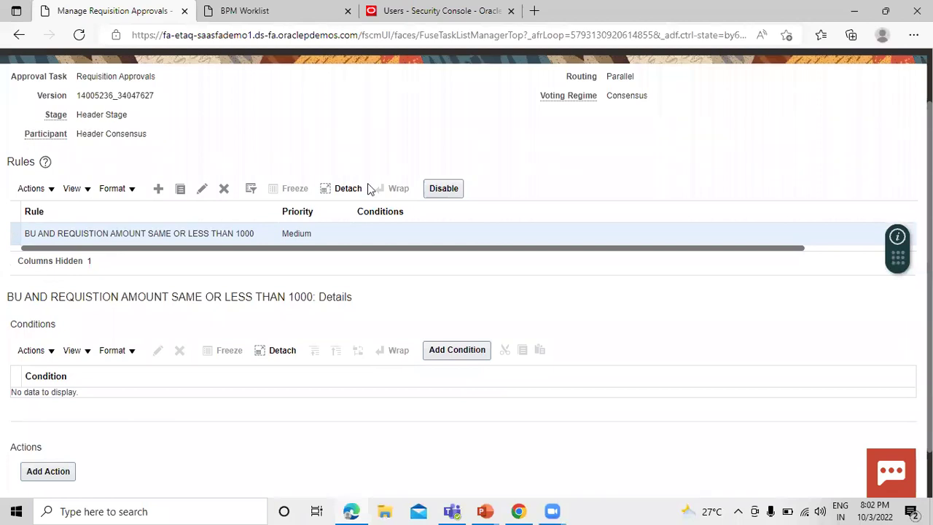
{"action": "scroll", "coordinate": [93, 219], "scroll_direction": "down", "scroll_amount": 1}
Add the condition Requisitioning BU Equals US1 Business Unit to the new rule
{"action": "left_click", "coordinate": [450, 292]}
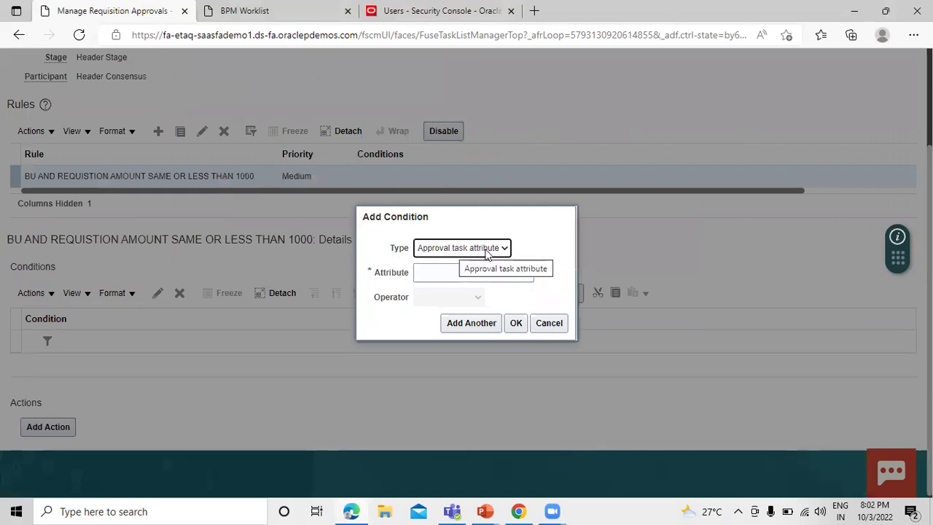
{"action": "left_click", "coordinate": [441, 271]}
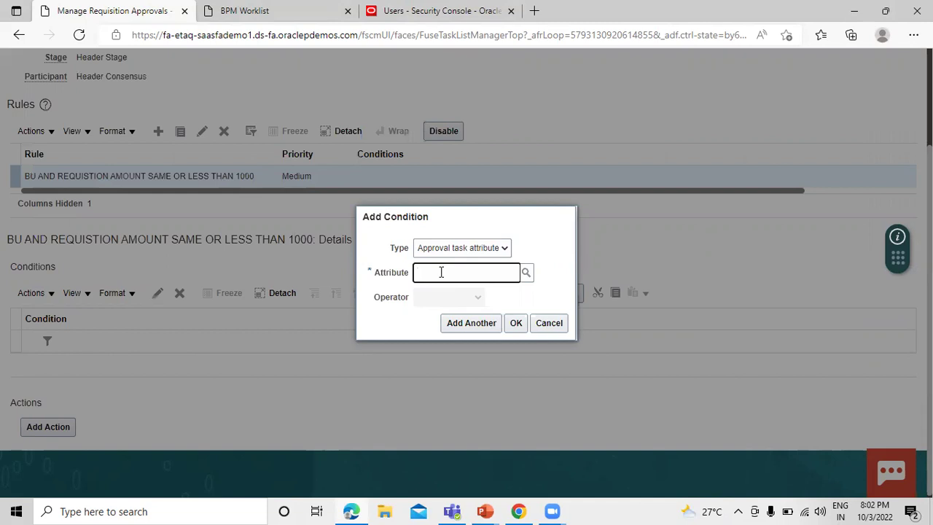
{"action": "type", "text": "requ"}
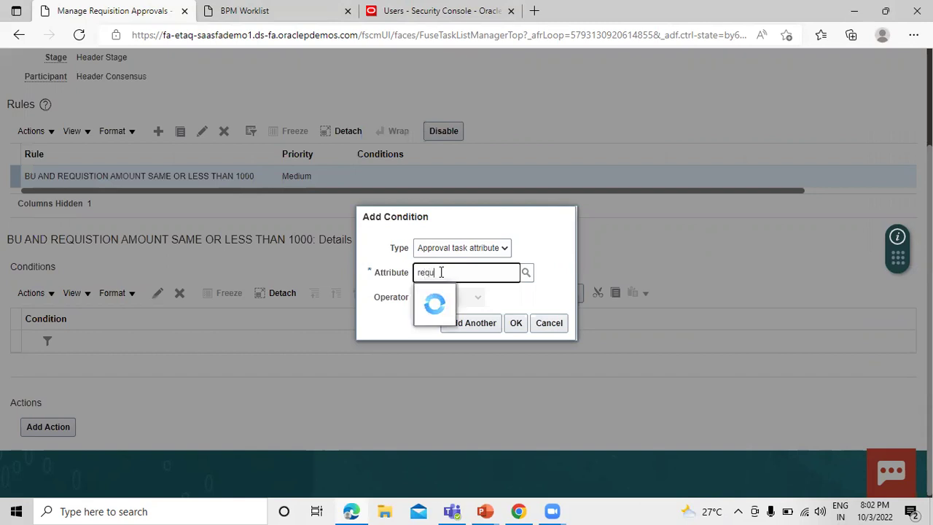
{"action": "type", "text": "istioning"}
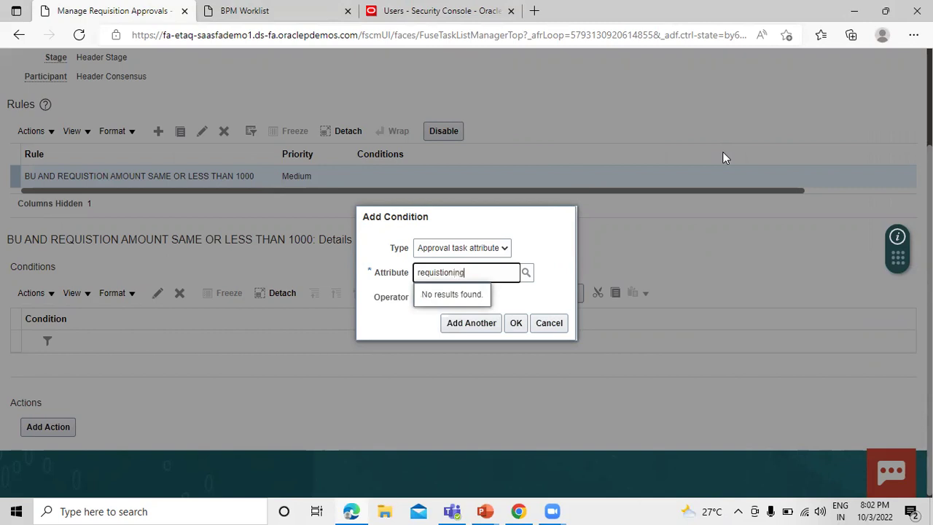
{"action": "key", "text": "BackSpace"}
{"action": "key", "text": "BackSpace"}
{"action": "key", "text": "BackSpace"}
{"action": "key", "text": "BackSpace"}
{"action": "key", "text": "BackSpace"}
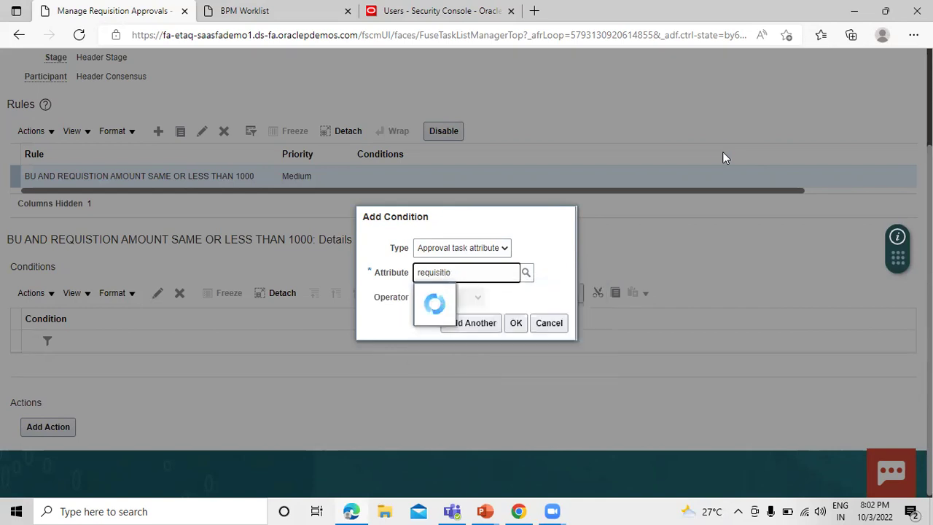
{"action": "type", "text": "ning"}
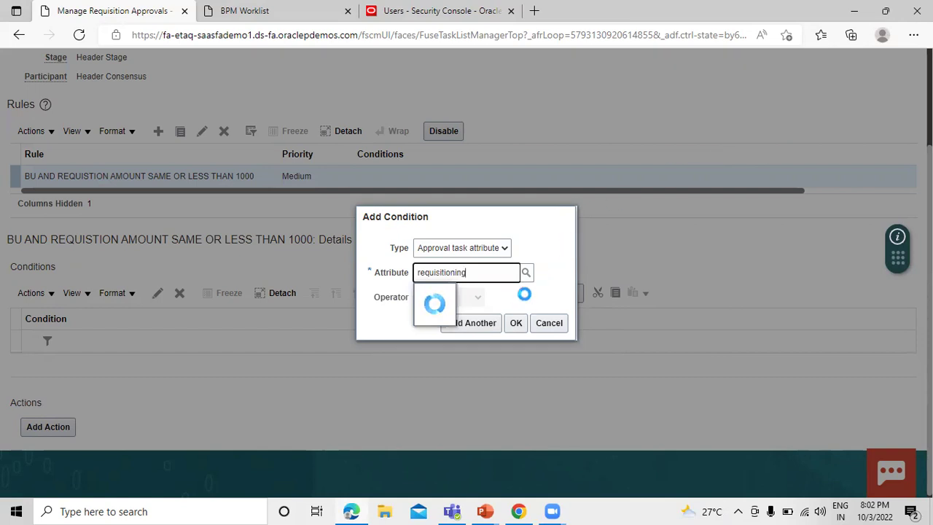
{"action": "left_click", "coordinate": [490, 295]}
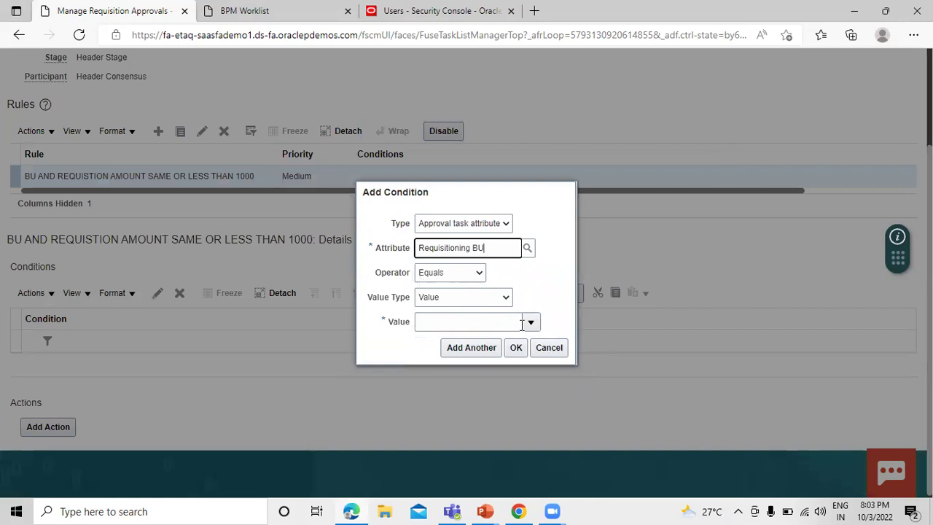
{"action": "left_click", "coordinate": [496, 320]}
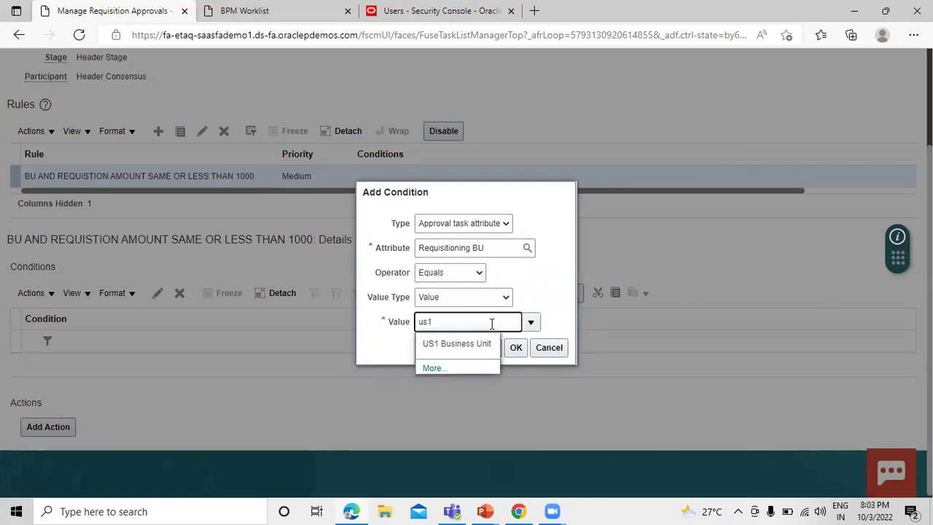
{"action": "left_click", "coordinate": [470, 344]}
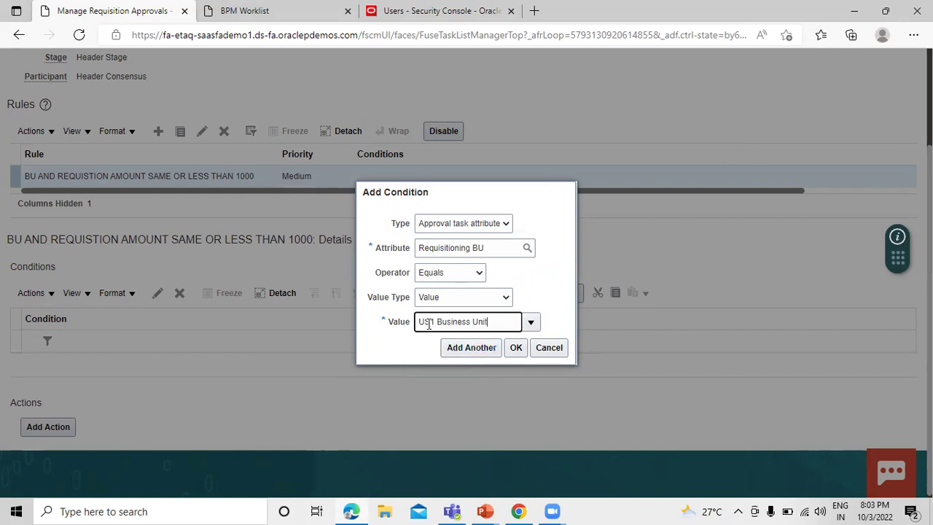
{"action": "left_click", "coordinate": [516, 348]}
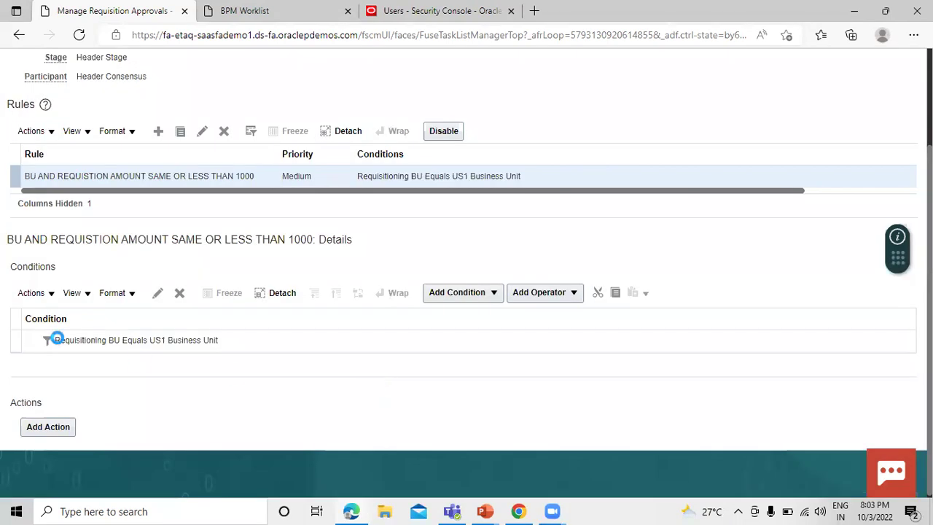
{"action": "left_click", "coordinate": [22, 340]}
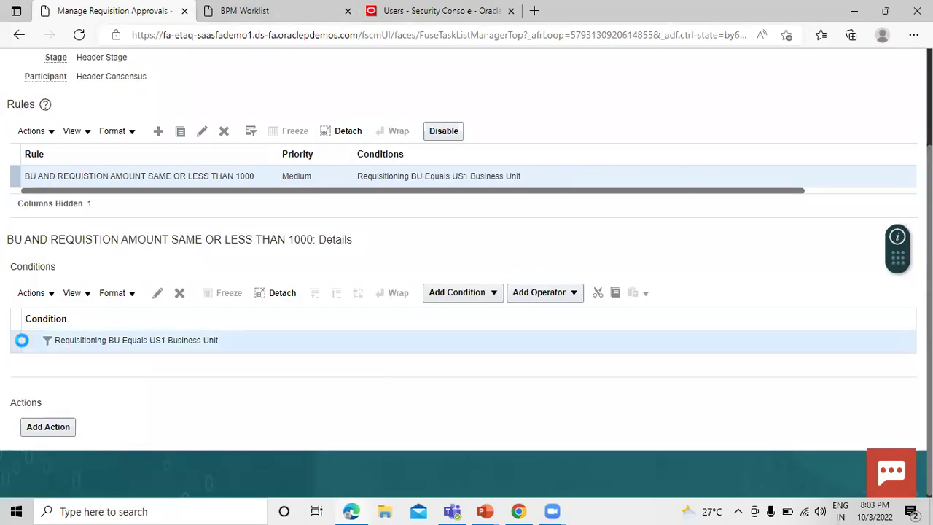
Add a second condition below the BU condition using the Requisition Amount attribute
{"action": "left_click", "coordinate": [484, 295]}
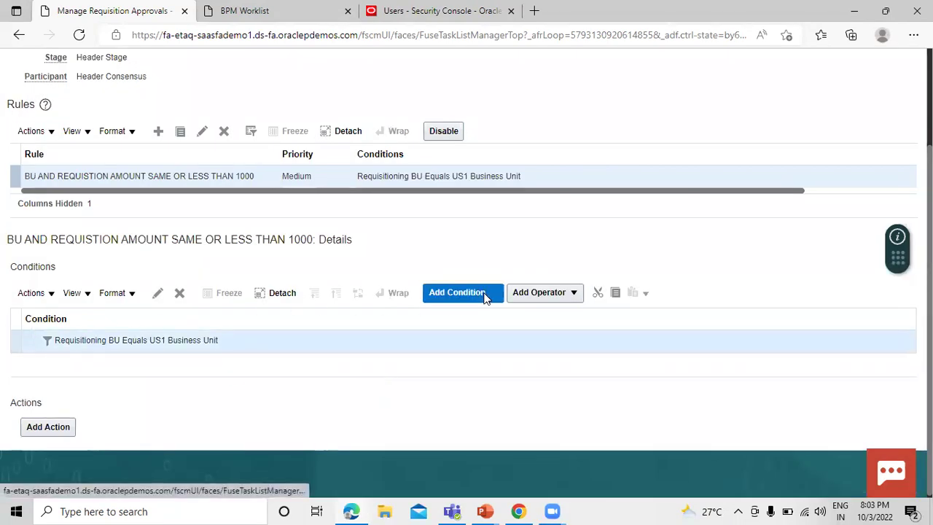
{"action": "left_click", "coordinate": [466, 336]}
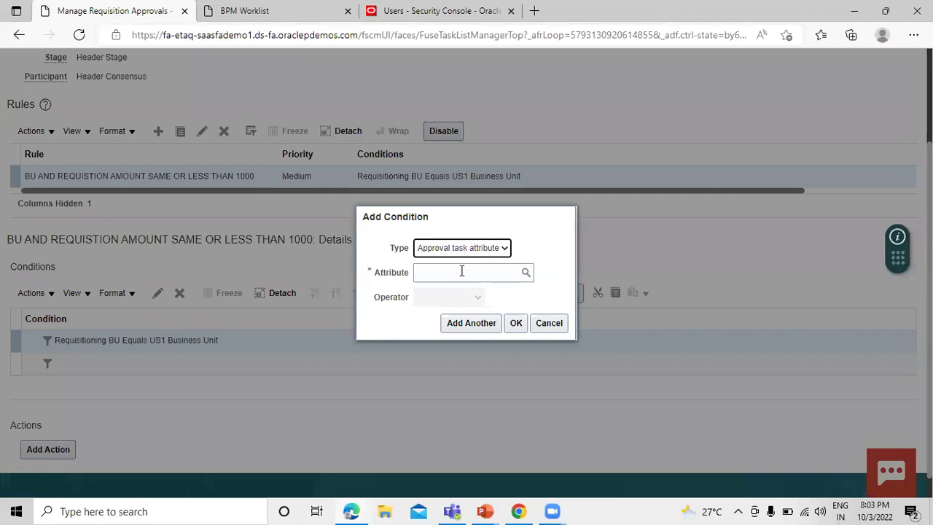
{"action": "left_click", "coordinate": [462, 271]}
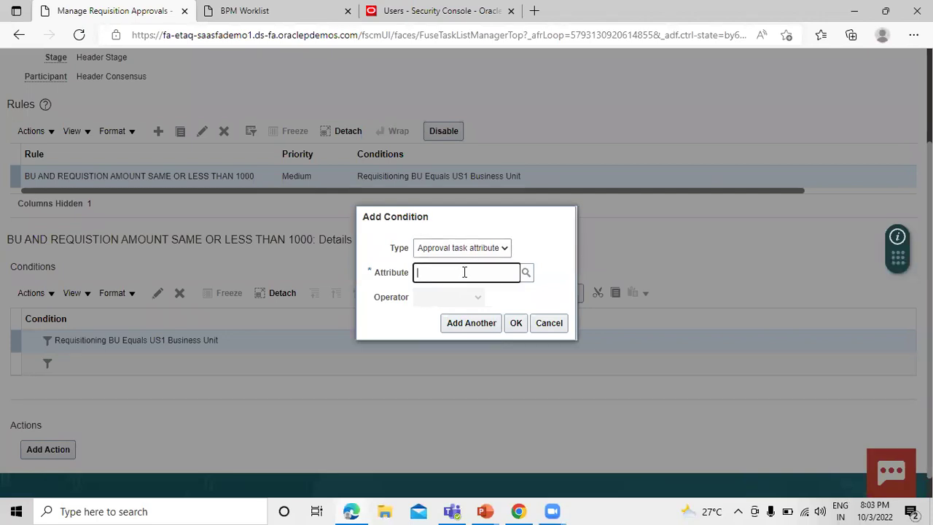
{"action": "type", "text": "requsition"}
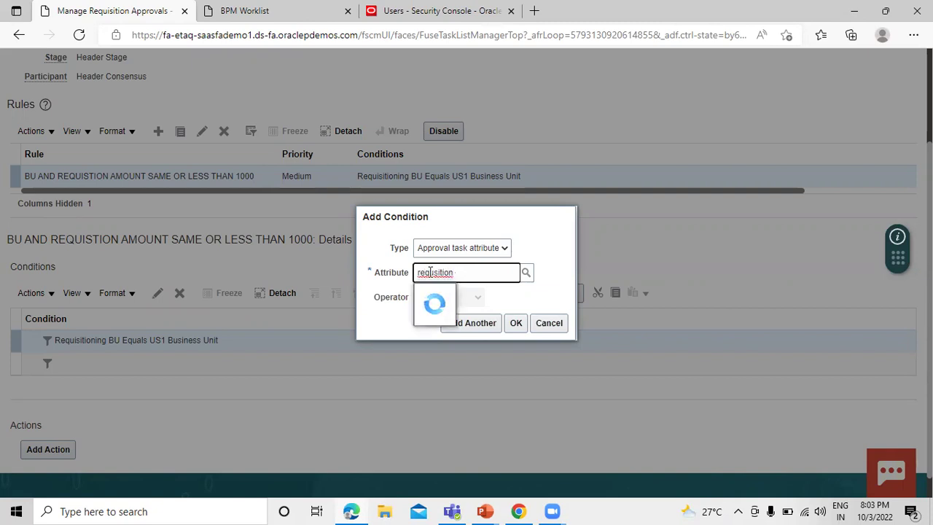
{"action": "left_click", "coordinate": [434, 273]}
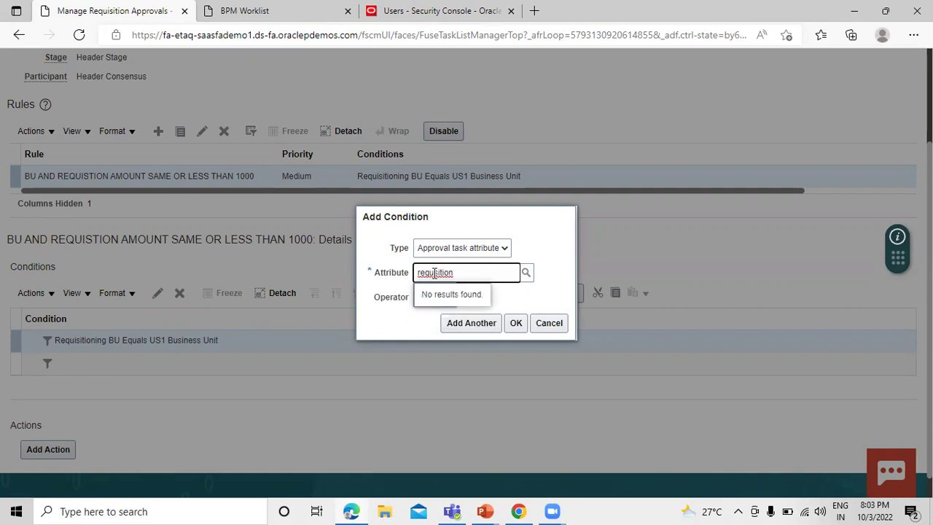
{"action": "type", "text": "i"}
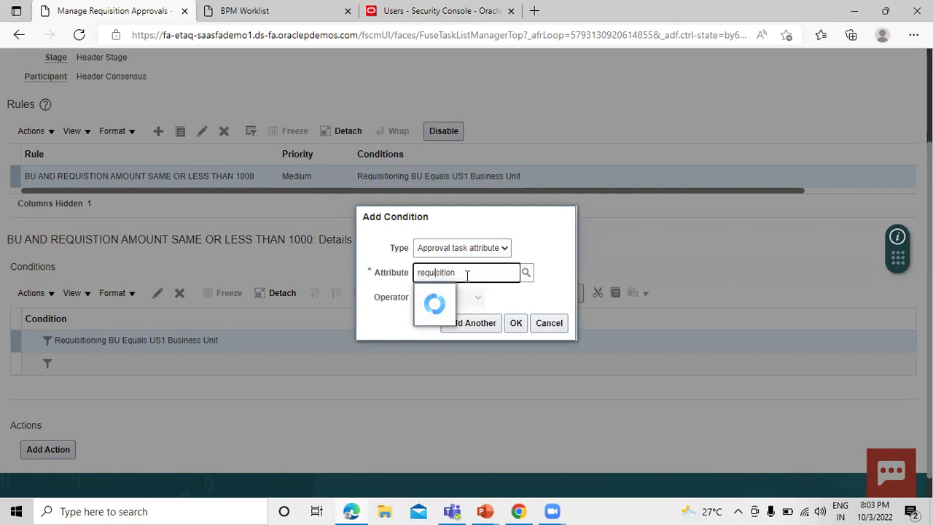
{"action": "left_click", "coordinate": [446, 294]}
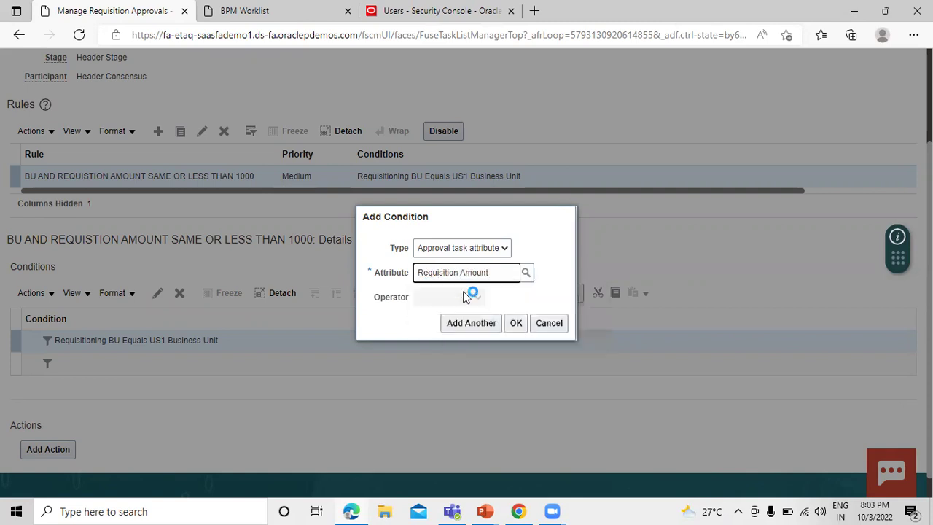
{"action": "left_click", "coordinate": [482, 291]}
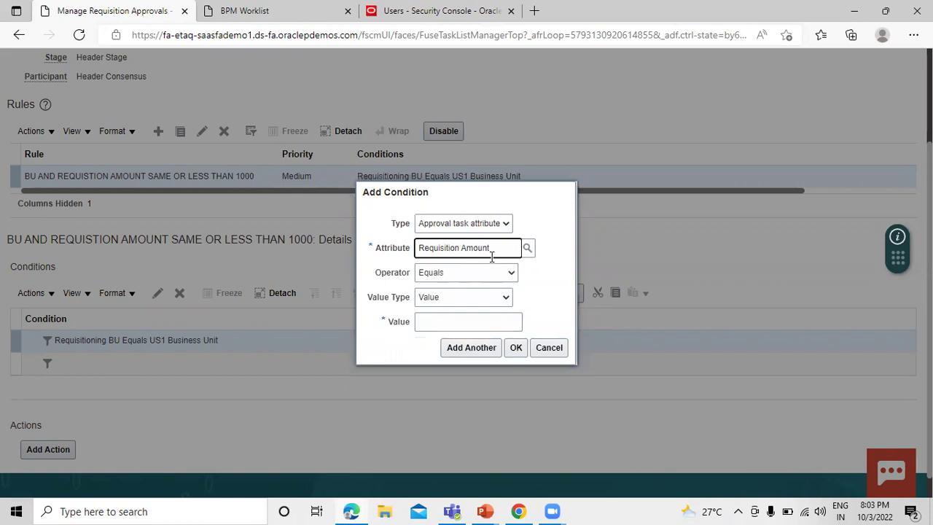
Set the amount condition to Less than or equal to 1,000 and confirm it
{"action": "left_click", "coordinate": [471, 273]}
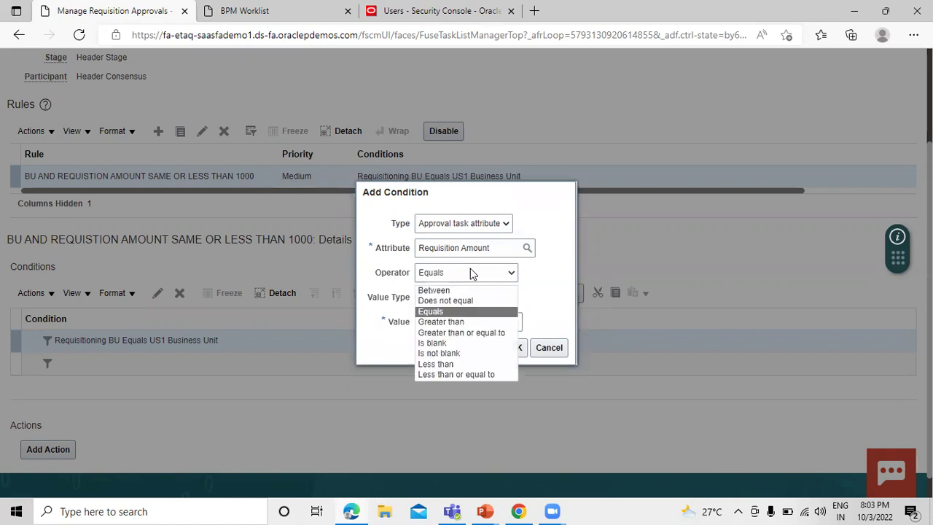
{"action": "left_click", "coordinate": [462, 374]}
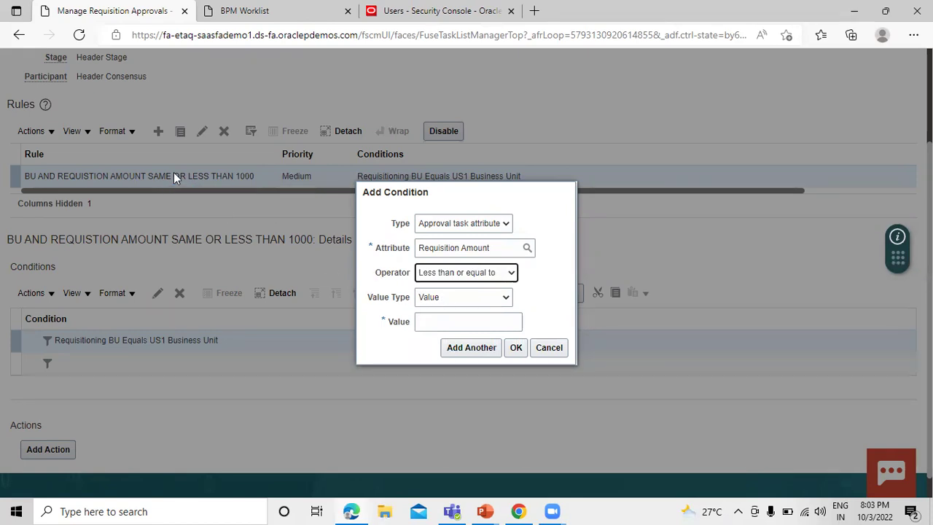
{"action": "left_click", "coordinate": [511, 272]}
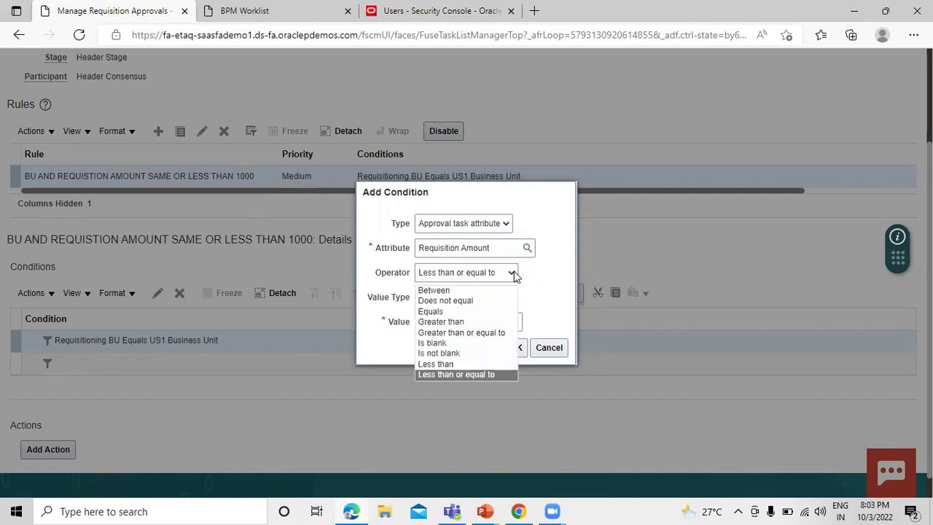
{"action": "left_click", "coordinate": [478, 374]}
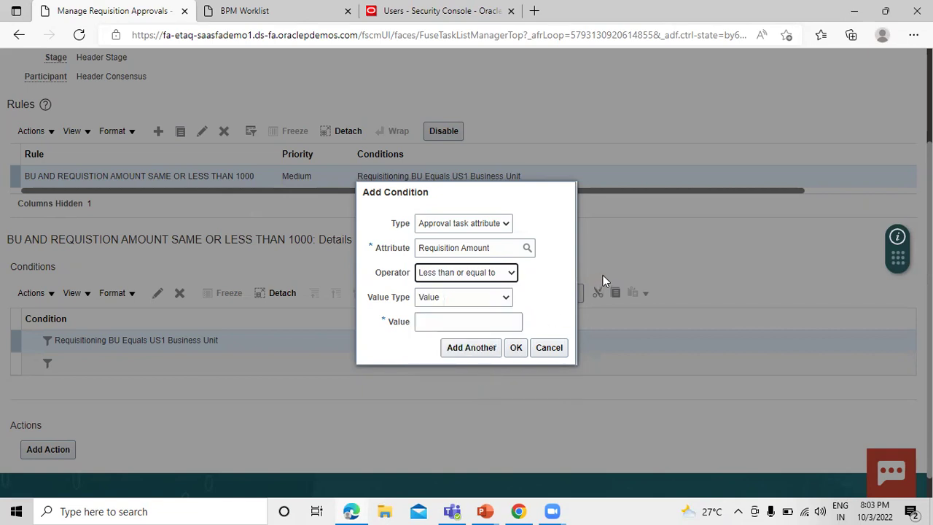
{"action": "left_click", "coordinate": [514, 274]}
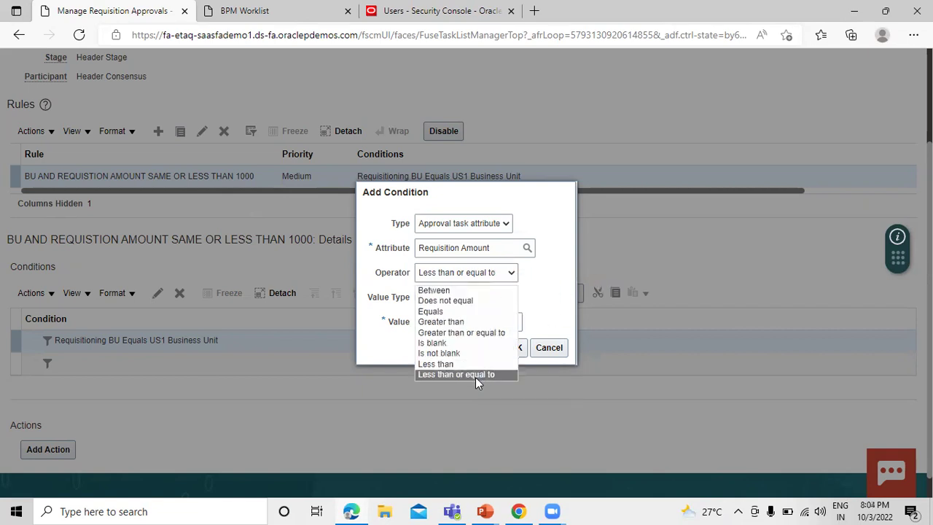
{"action": "left_click", "coordinate": [545, 285]}
{"action": "left_click", "coordinate": [474, 322]}
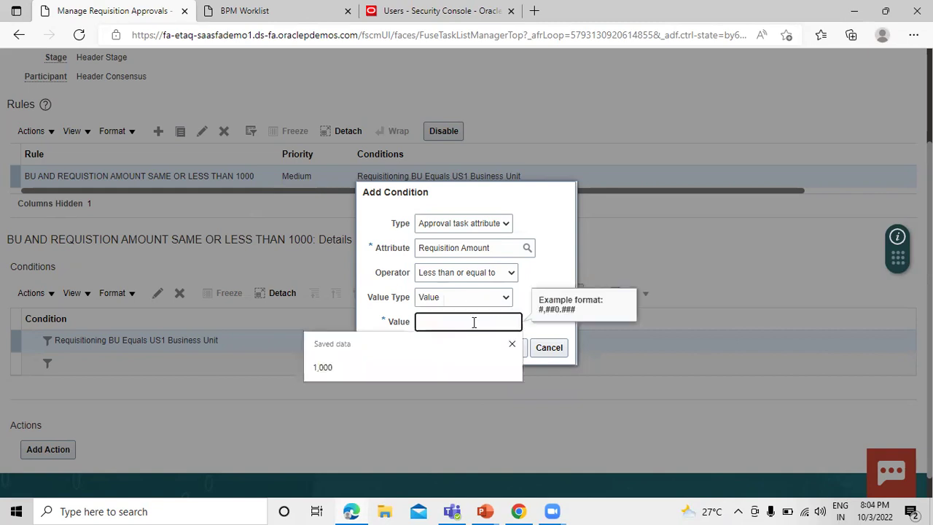
{"action": "left_click", "coordinate": [402, 370]}
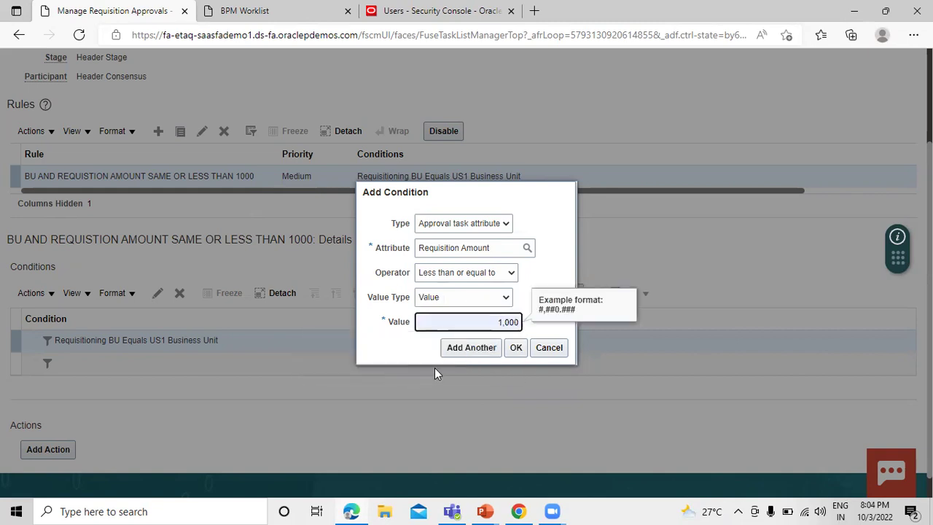
{"action": "left_click", "coordinate": [516, 348]}
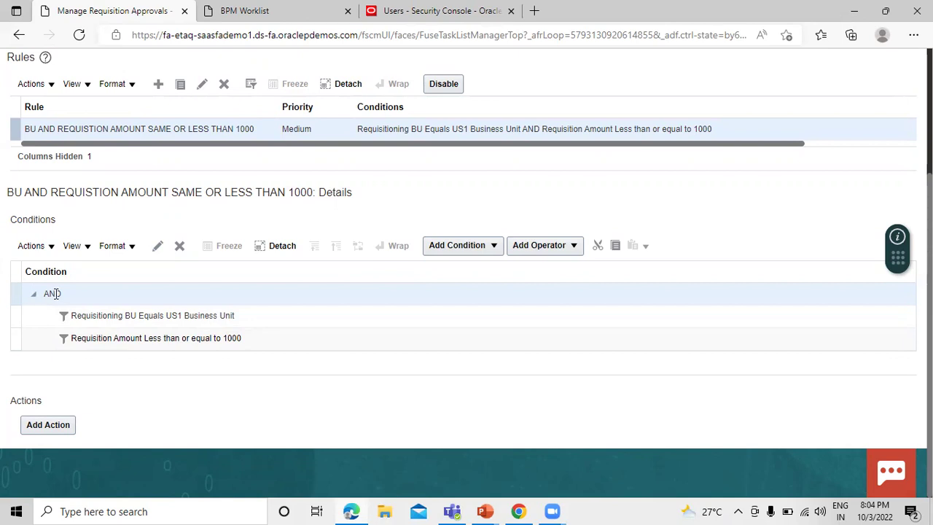
Keep AND as the grouping operator for the first rule's conditions
{"action": "left_click", "coordinate": [157, 247]}
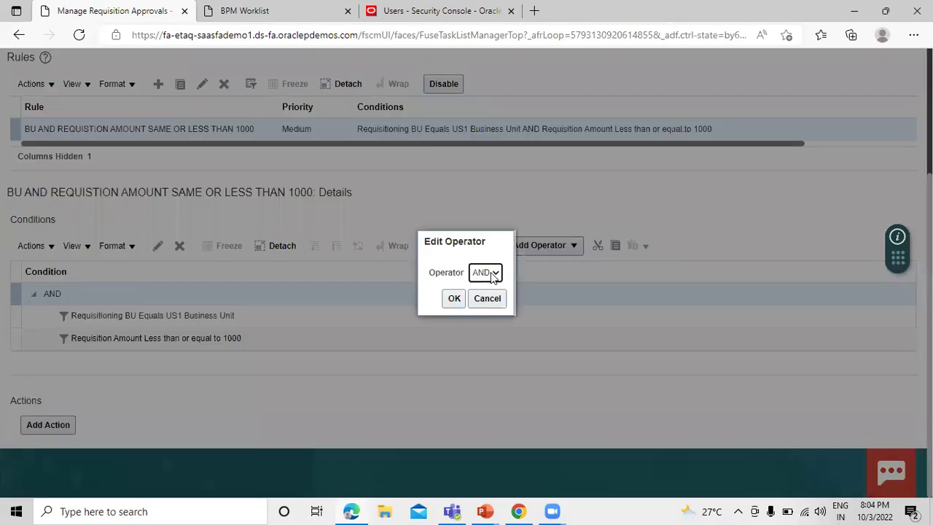
{"action": "left_click", "coordinate": [492, 273]}
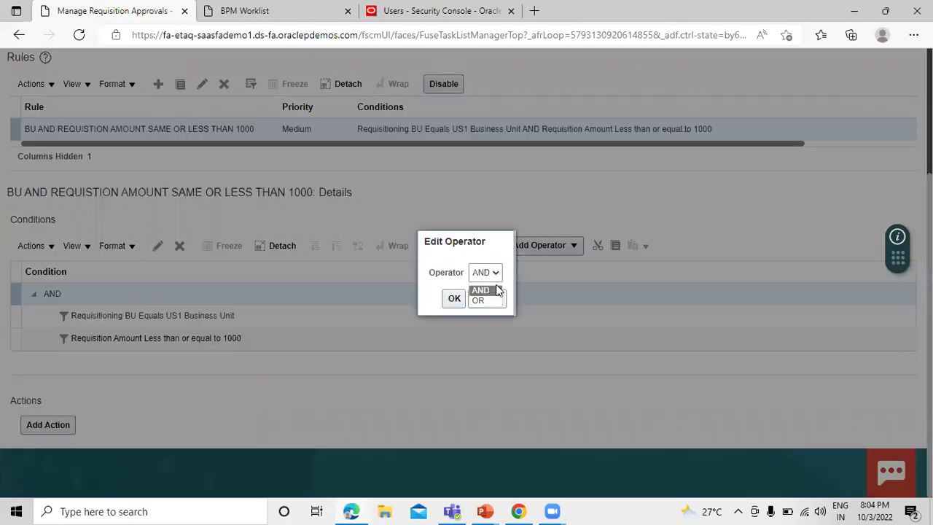
{"action": "left_click", "coordinate": [432, 290]}
{"action": "left_click", "coordinate": [485, 298]}
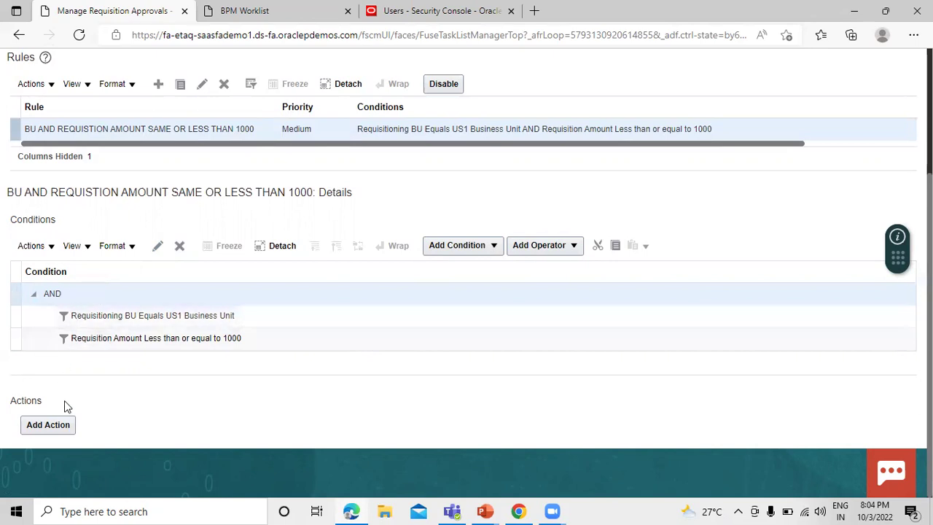
Add an Automatic action to the first rule with outcome set to Approved
{"action": "left_click", "coordinate": [55, 426]}
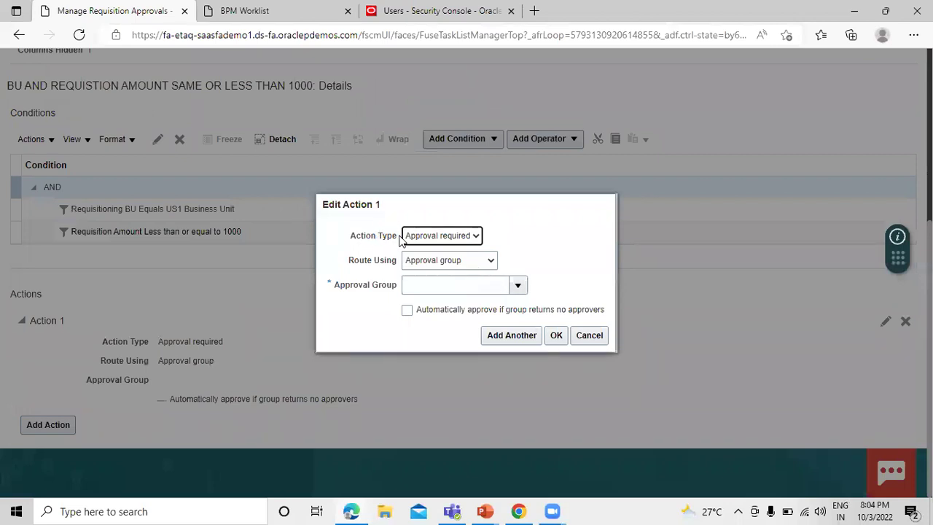
{"action": "left_click", "coordinate": [467, 234]}
{"action": "left_click", "coordinate": [458, 263]}
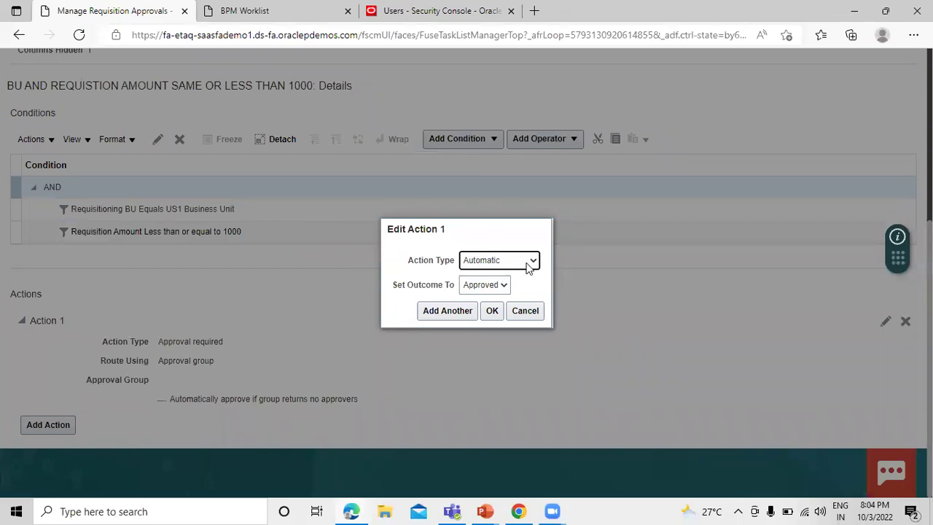
{"action": "left_click", "coordinate": [507, 286]}
{"action": "left_click", "coordinate": [526, 286]}
{"action": "left_click", "coordinate": [492, 311]}
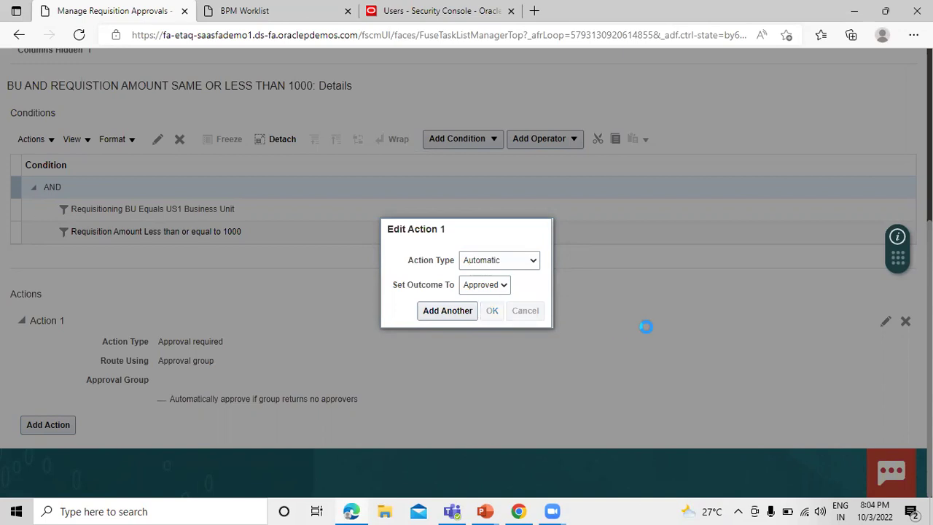
Start a new rule and check the Rule 2 slide of the presentation
{"action": "scroll", "coordinate": [411, 368], "scroll_direction": "up", "scroll_amount": 4}
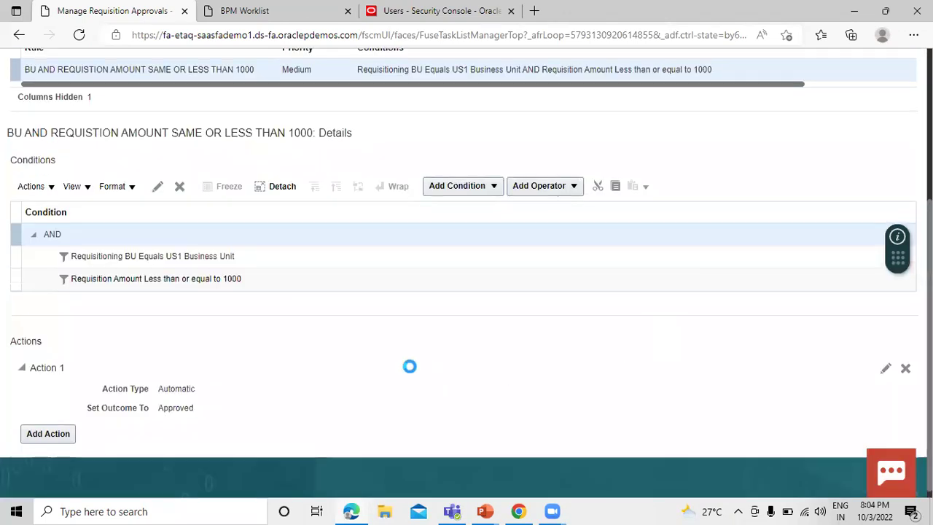
{"action": "scroll", "coordinate": [413, 372], "scroll_direction": "down", "scroll_amount": 4}
{"action": "scroll", "coordinate": [413, 372], "scroll_direction": "up", "scroll_amount": 4}
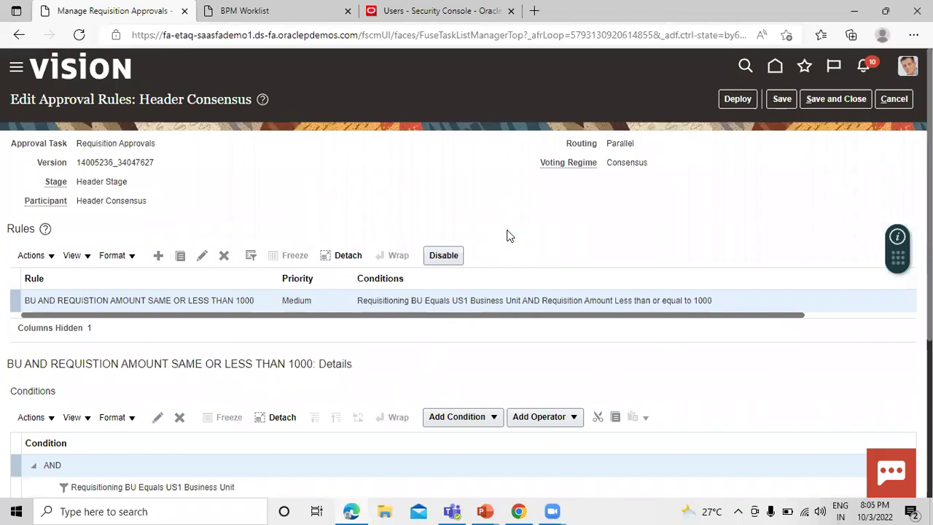
{"action": "left_click", "coordinate": [158, 255]}
{"action": "key", "text": "alt+Tab"}
{"action": "key", "text": "Right"}
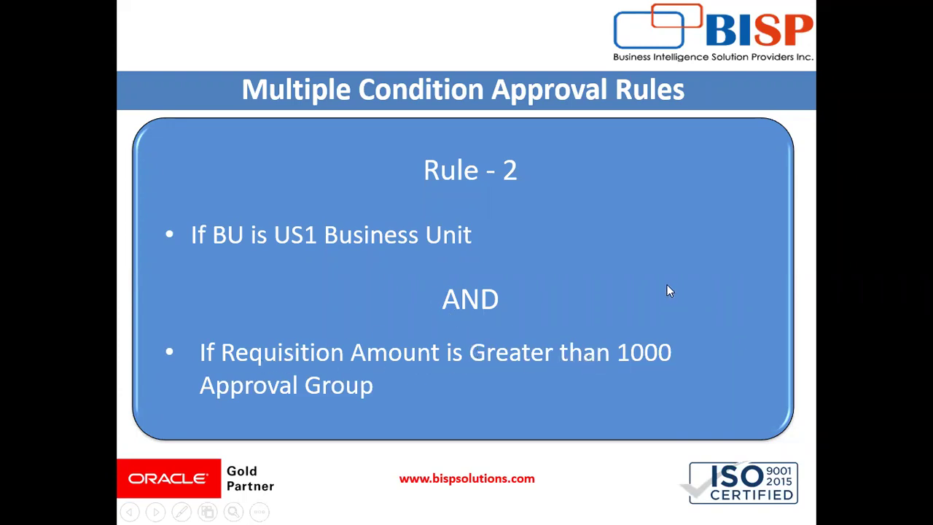
{"action": "key", "text": "alt+Tab"}
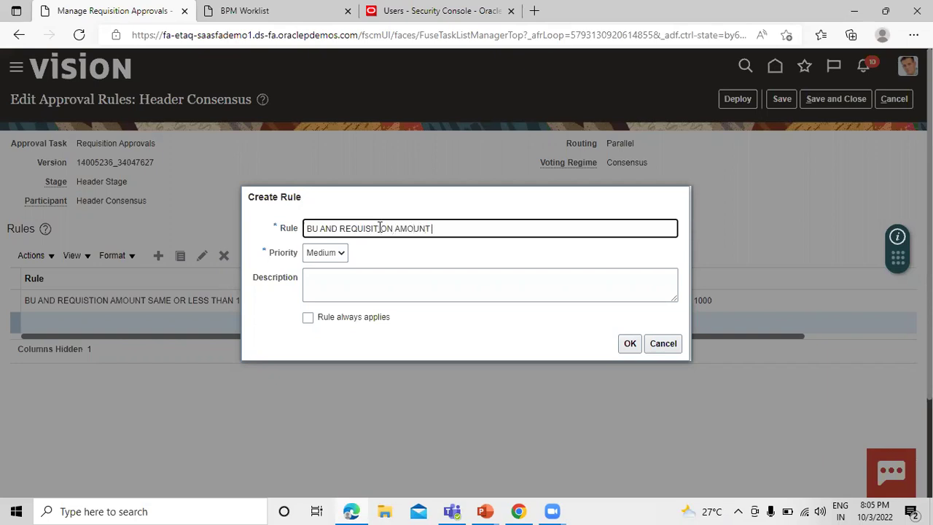
Name the rule 'BU AND REQUISITION AMOUNT GREATER THAN 1000', use the name as description, and save
{"action": "type", "text": "GREATER THAN 1000"}
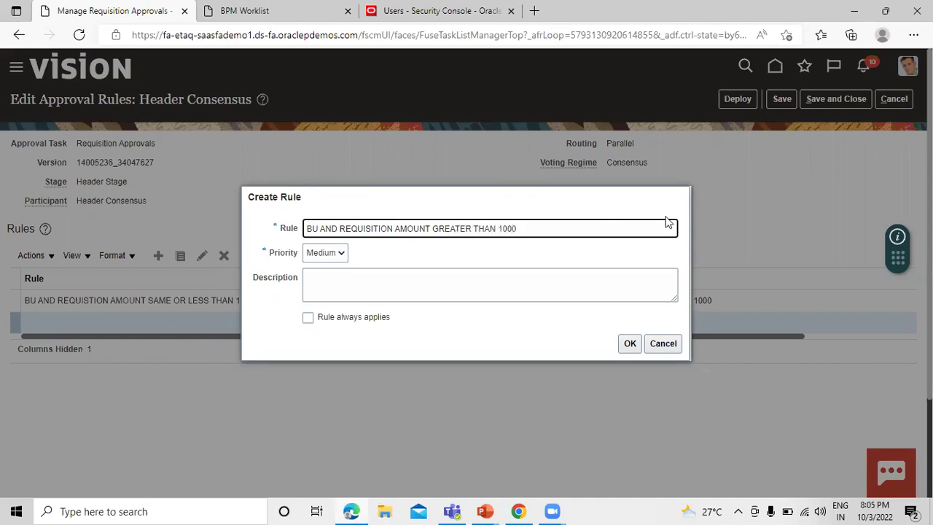
{"action": "left_click_drag", "start_coordinate": [583, 232], "coordinate": [288, 253]}
{"action": "key", "text": "ctrl+c"}
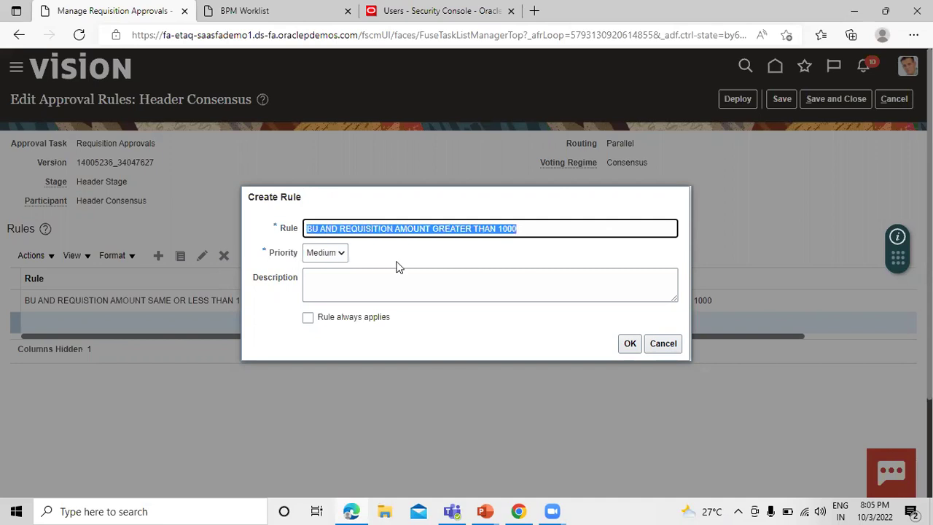
{"action": "left_click", "coordinate": [400, 291]}
{"action": "key", "text": "ctrl+v"}
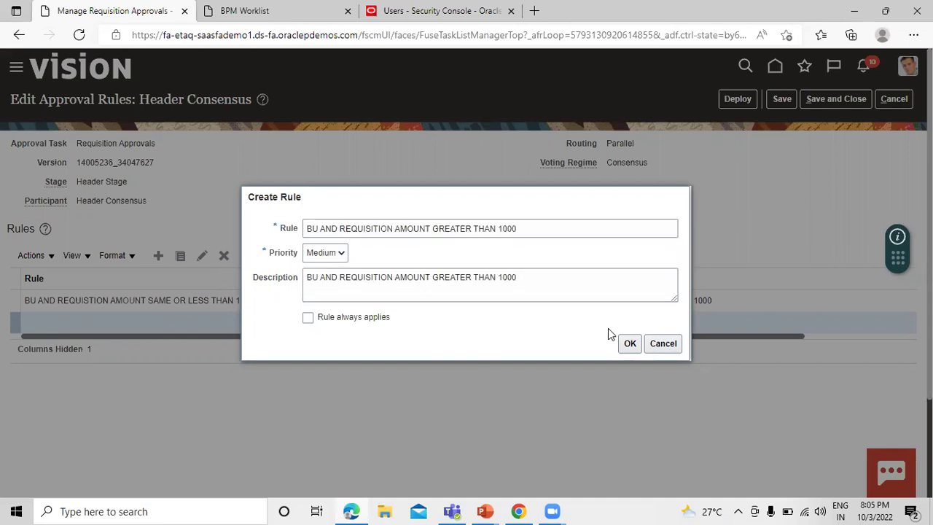
{"action": "left_click", "coordinate": [628, 344]}
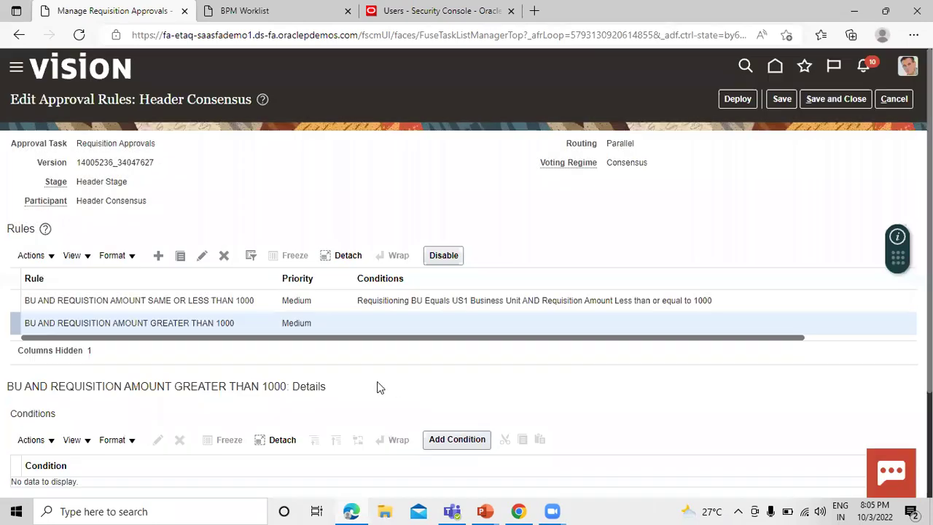
Add the condition Requisitioning BU Equals US1 Business Unit to the greater-than-1000 rule
{"action": "scroll", "coordinate": [321, 343], "scroll_direction": "down", "scroll_amount": 2}
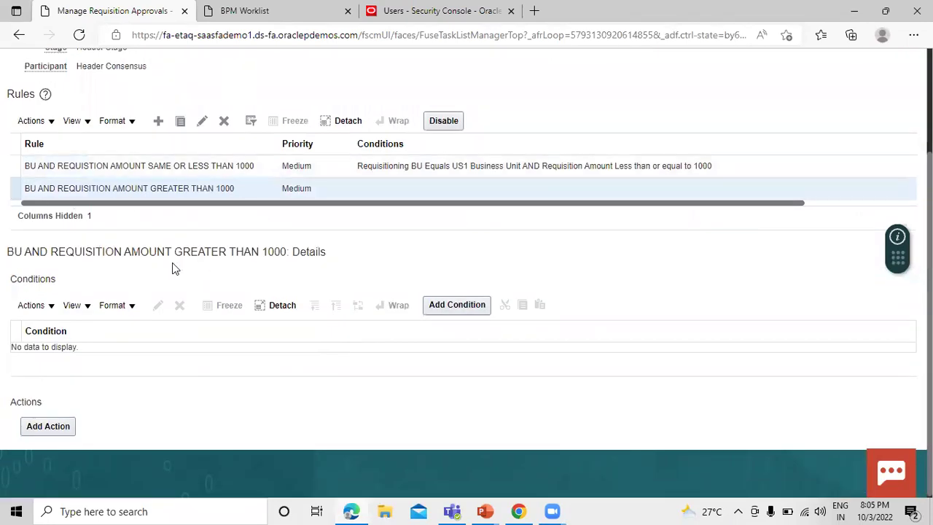
{"action": "left_click", "coordinate": [429, 302]}
{"action": "left_click", "coordinate": [450, 306]}
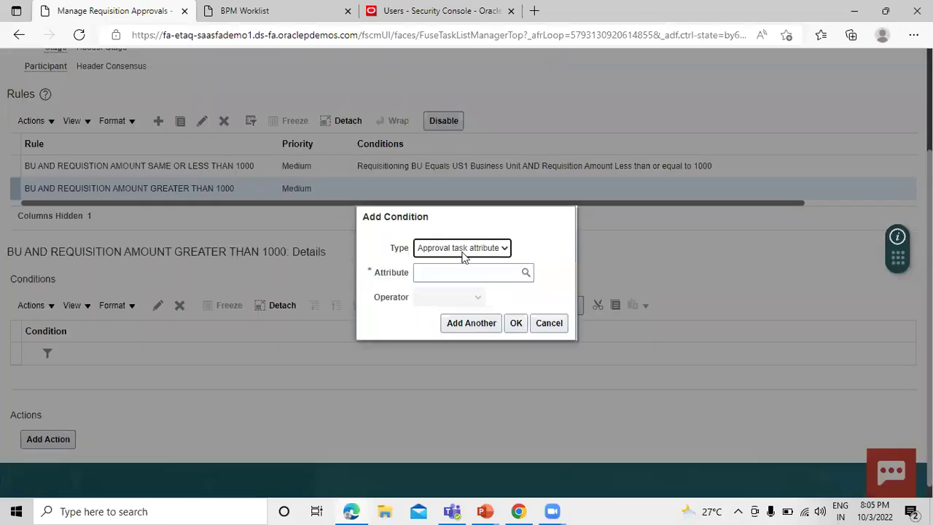
{"action": "left_click", "coordinate": [442, 272]}
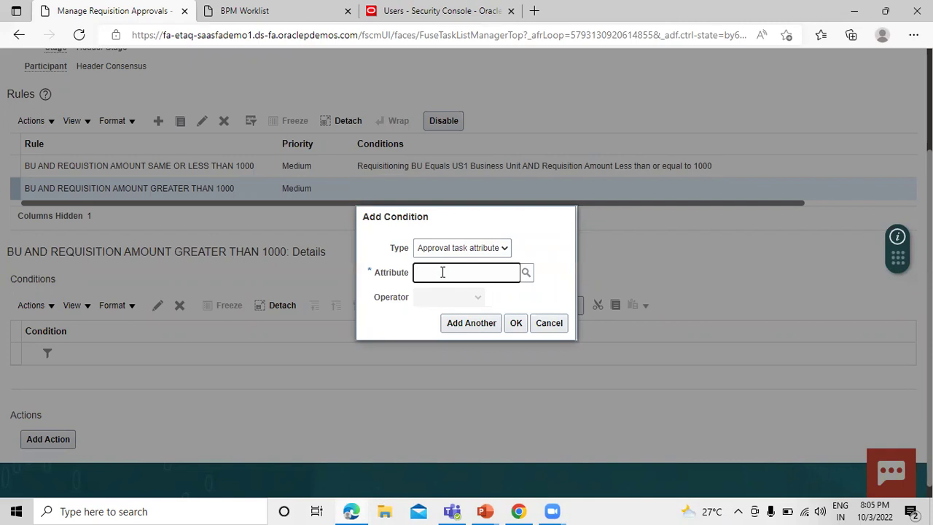
{"action": "type", "text": "REQUISITIONING"}
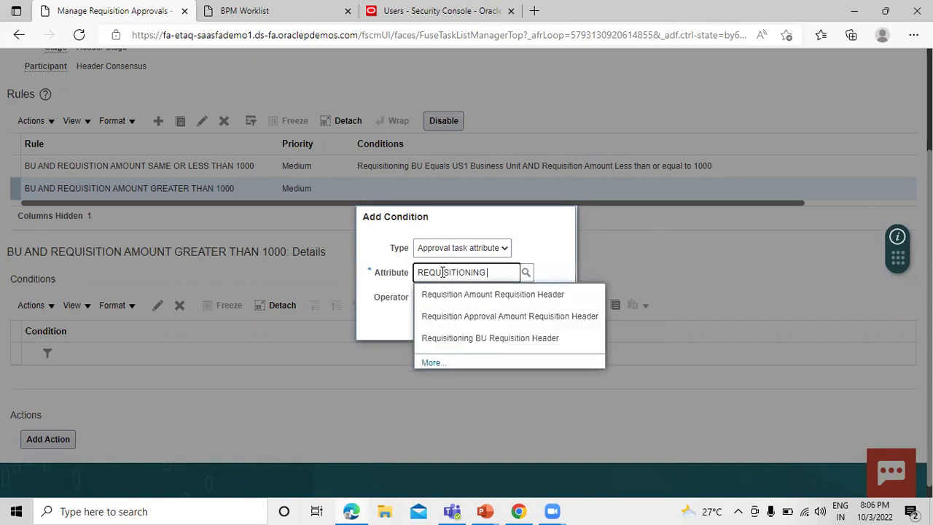
{"action": "left_click", "coordinate": [522, 297]}
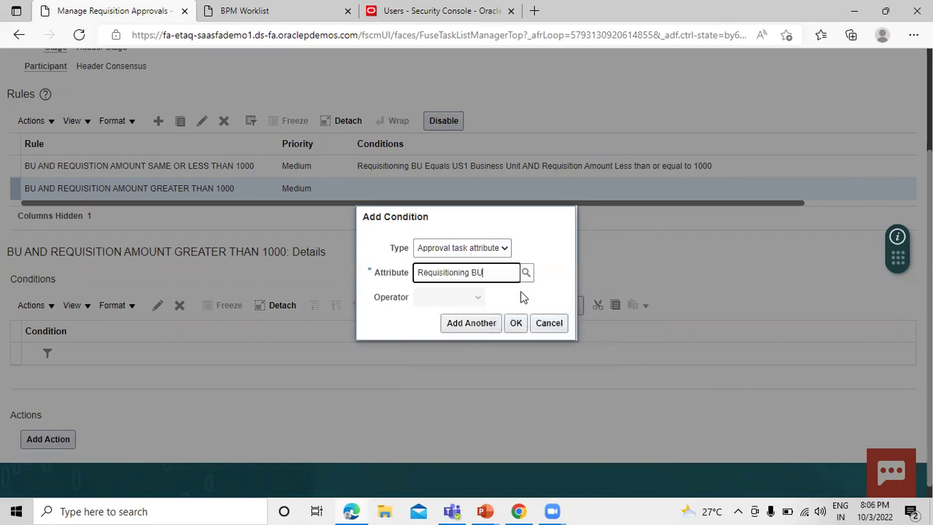
{"action": "left_click", "coordinate": [469, 321]}
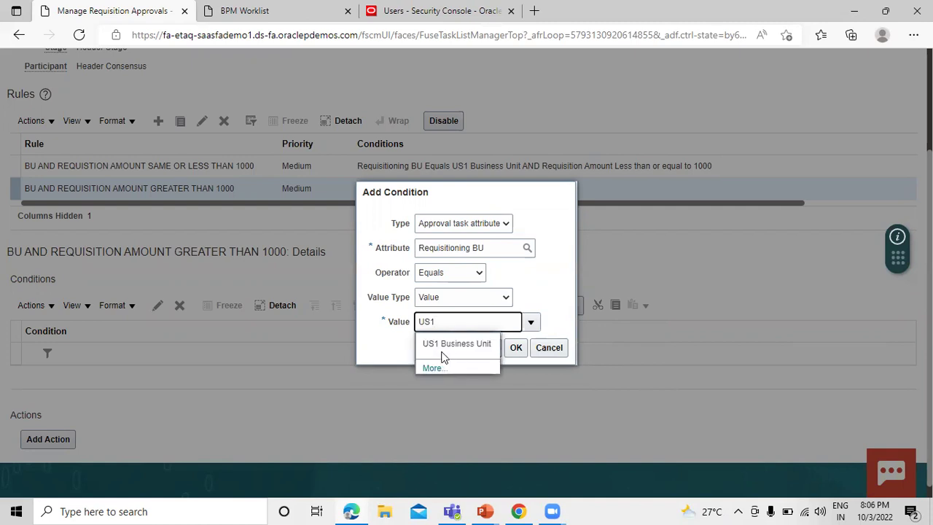
{"action": "left_click", "coordinate": [447, 344]}
{"action": "left_click", "coordinate": [516, 348]}
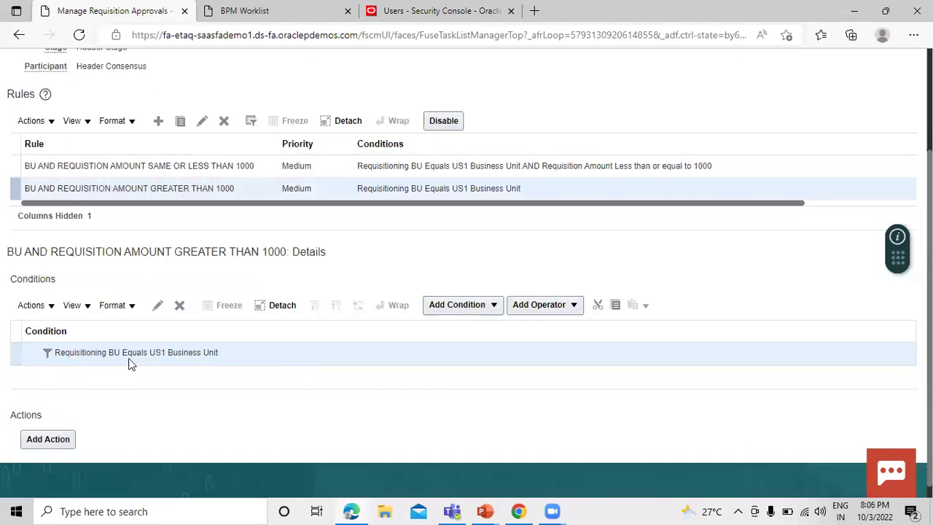
{"action": "left_click", "coordinate": [459, 305]}
Add the condition Requisition Amount Greater than 1,000 below the business unit condition
{"action": "left_click", "coordinate": [455, 348]}
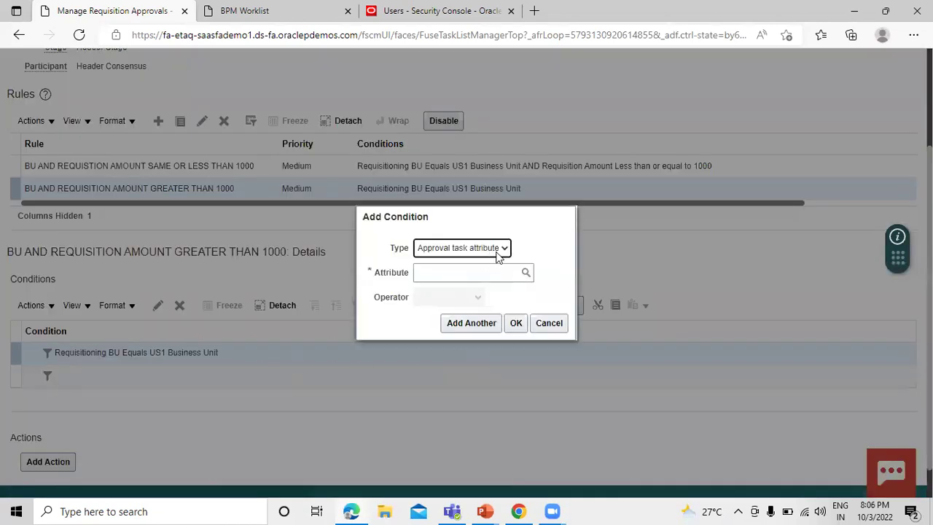
{"action": "left_click", "coordinate": [453, 275]}
{"action": "type", "text": "REQUISITION"}
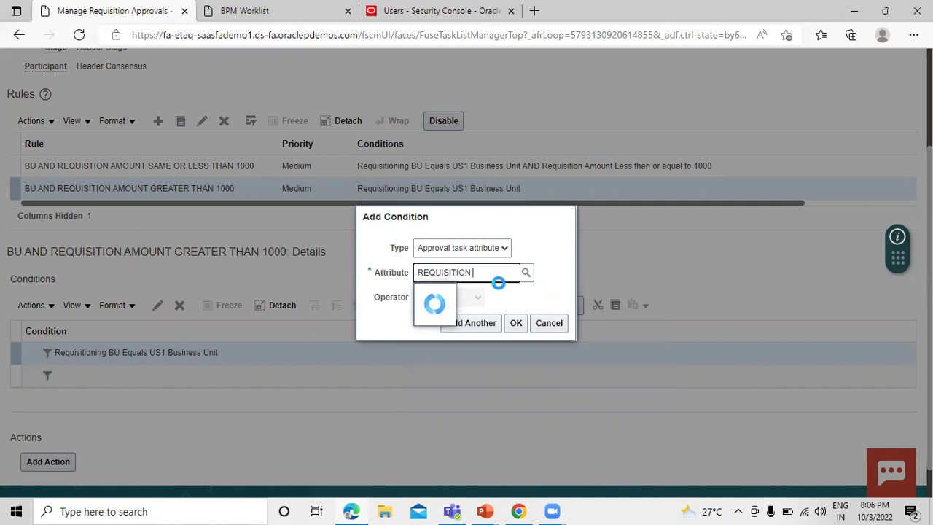
{"action": "left_click", "coordinate": [500, 293]}
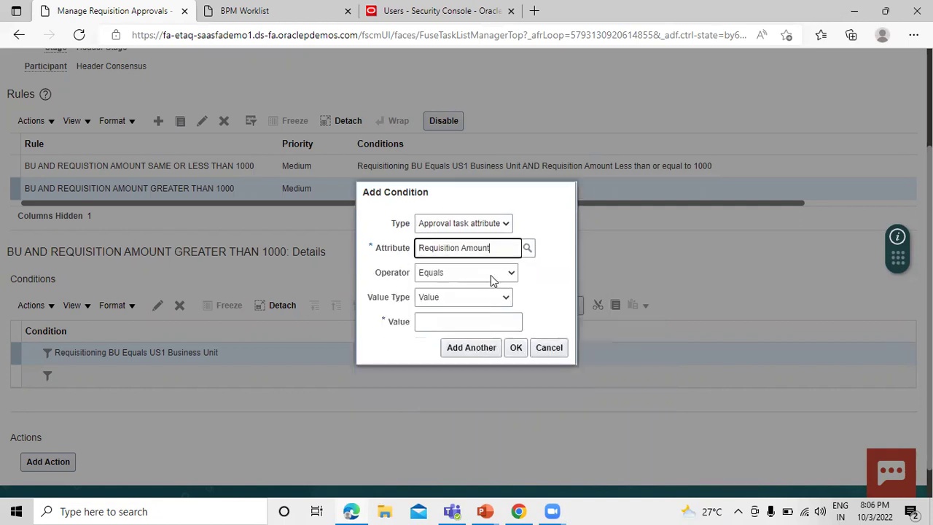
{"action": "left_click", "coordinate": [493, 272]}
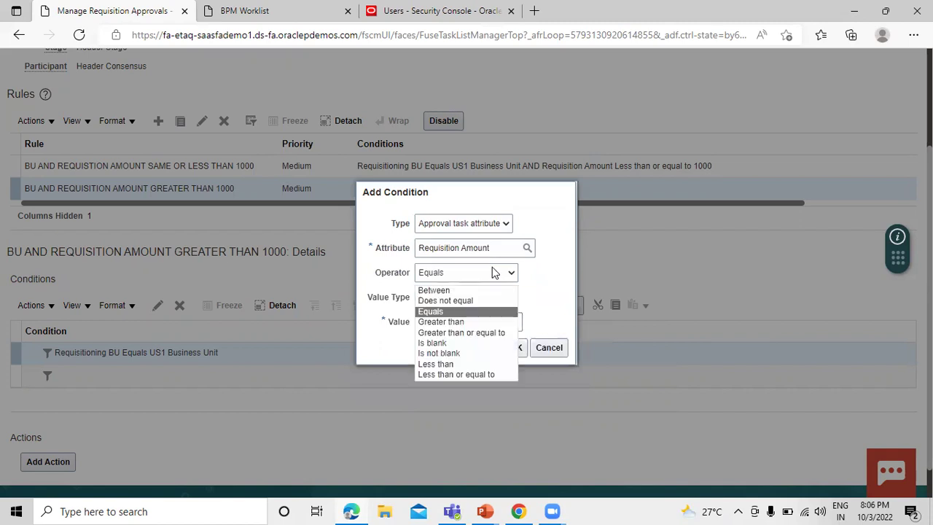
{"action": "left_click", "coordinate": [477, 321]}
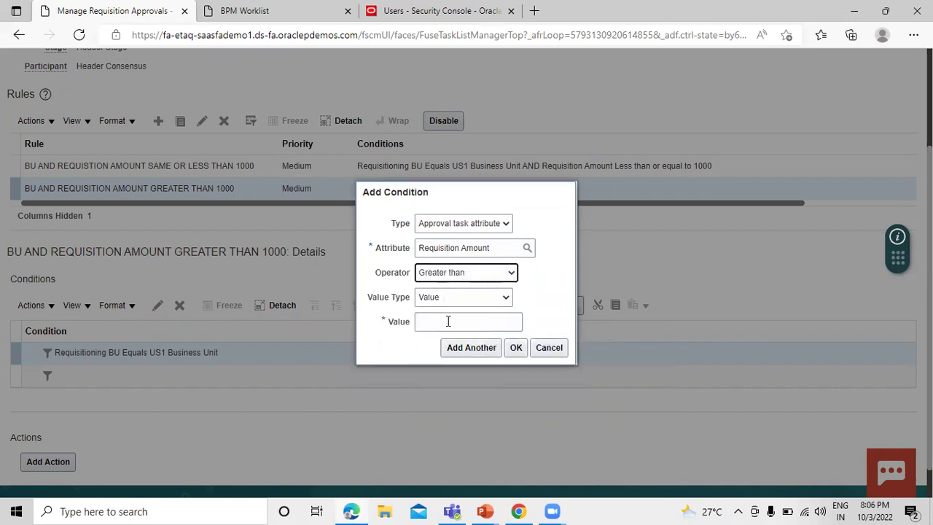
{"action": "left_click", "coordinate": [451, 322]}
{"action": "left_click", "coordinate": [380, 367]}
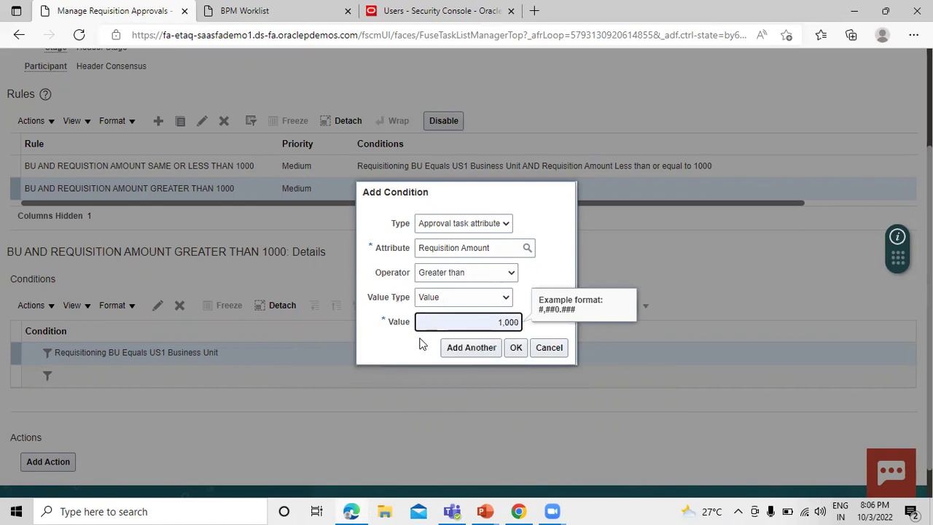
{"action": "left_click", "coordinate": [517, 348]}
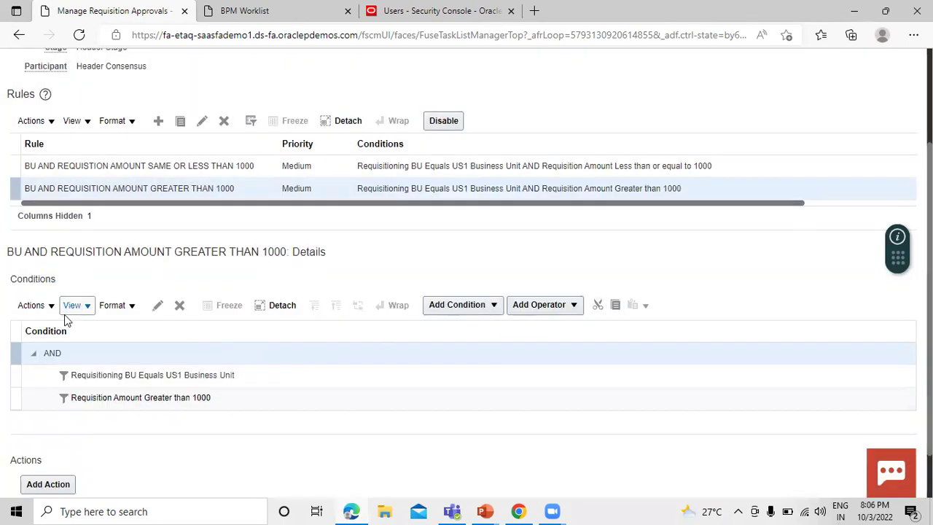
{"action": "scroll", "coordinate": [51, 315], "scroll_direction": "down", "scroll_amount": 2}
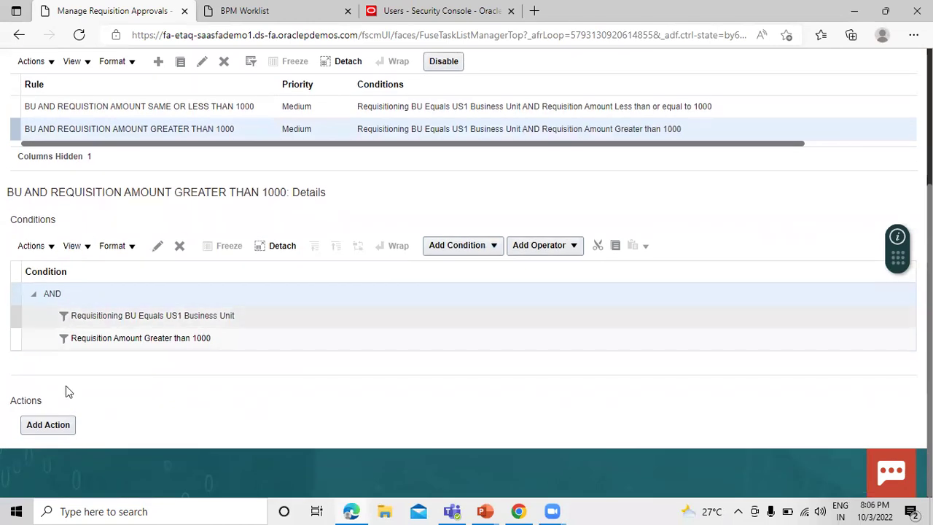
Add an Approval required action routed to the TATA A1 Approval Group
{"action": "left_click", "coordinate": [46, 426]}
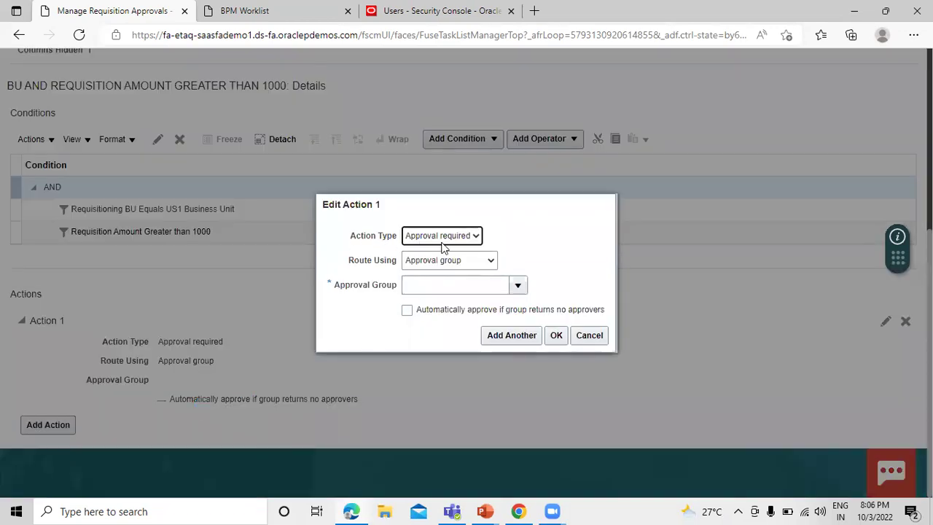
{"action": "left_click", "coordinate": [460, 235]}
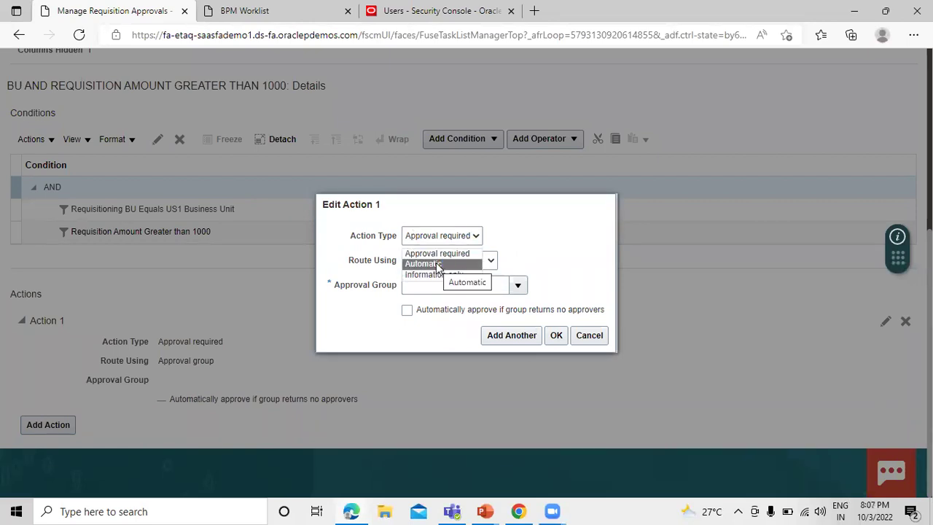
{"action": "left_click", "coordinate": [442, 235]}
{"action": "left_click", "coordinate": [445, 236]}
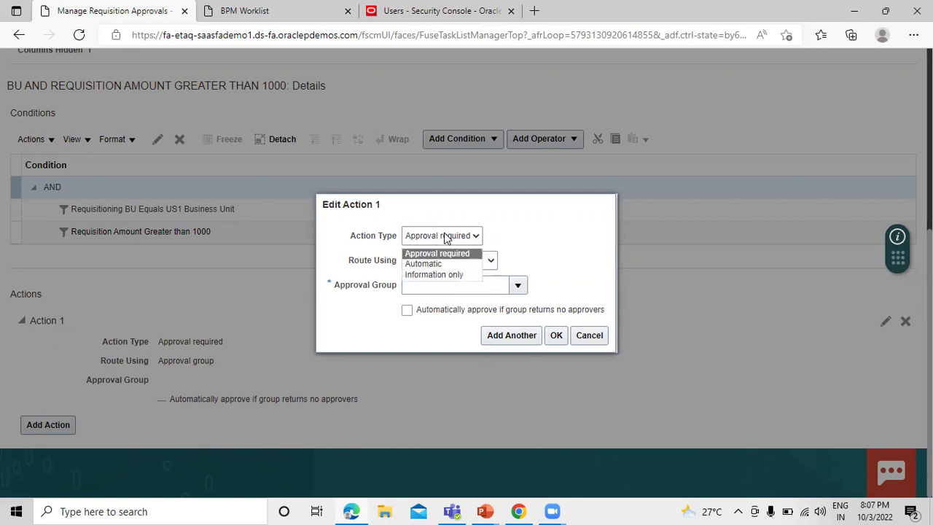
{"action": "left_click", "coordinate": [544, 250]}
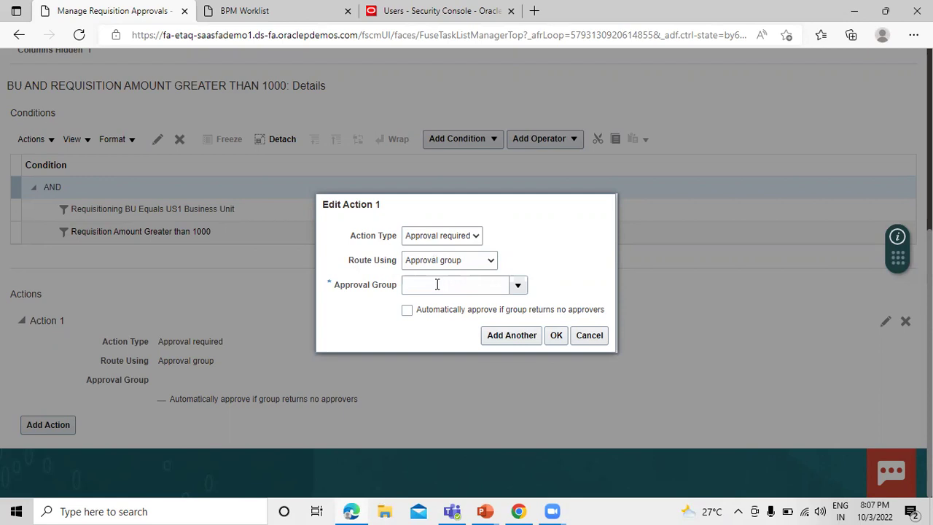
{"action": "left_click", "coordinate": [518, 284]}
{"action": "left_click", "coordinate": [481, 282]}
{"action": "type", "text": "TATA"}
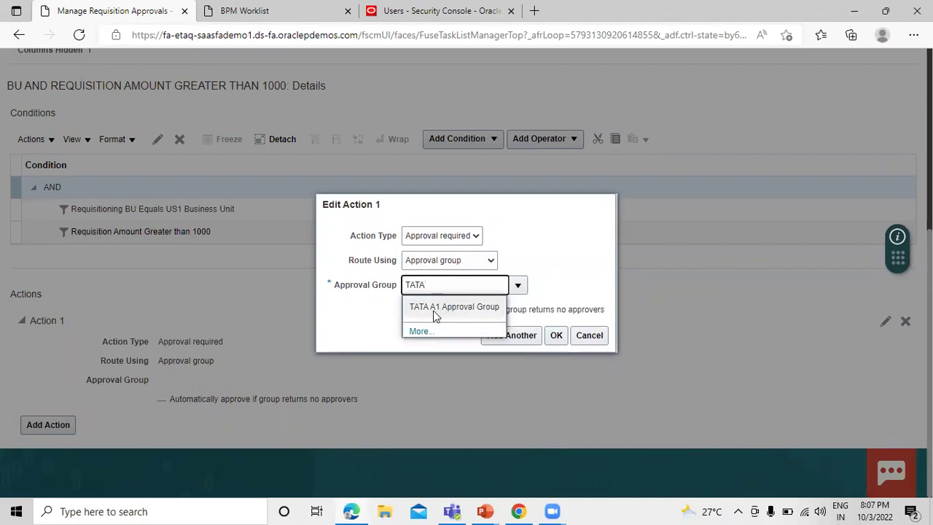
{"action": "left_click", "coordinate": [464, 309]}
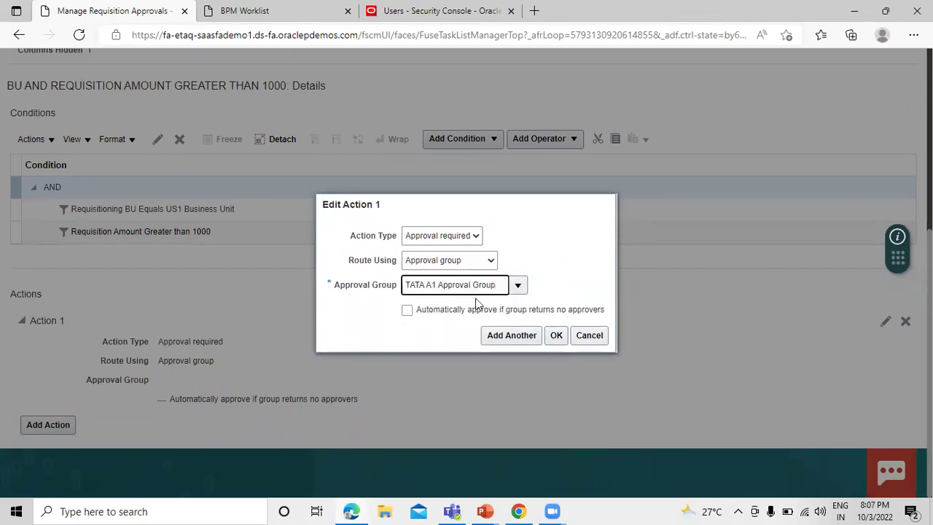
{"action": "left_click", "coordinate": [556, 335]}
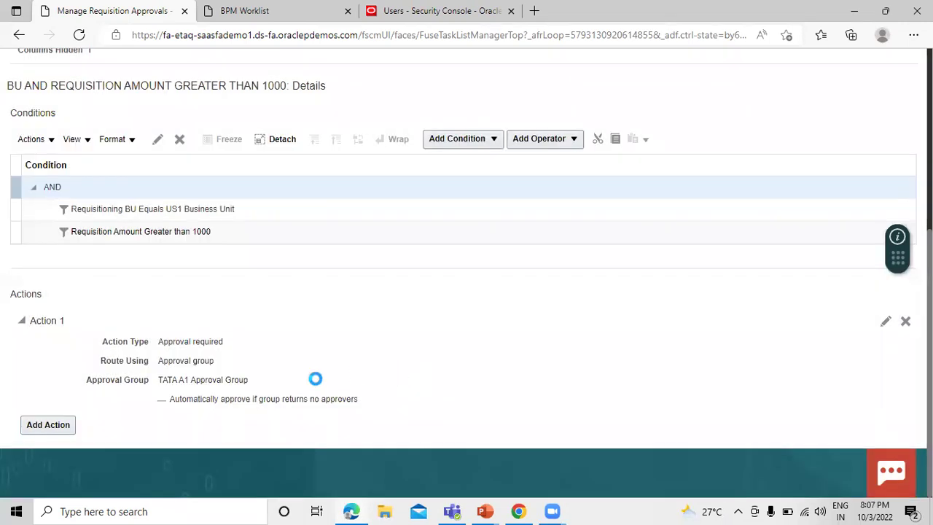
{"action": "scroll", "coordinate": [196, 291], "scroll_direction": "up", "scroll_amount": 4}
{"action": "left_click", "coordinate": [26, 304]}
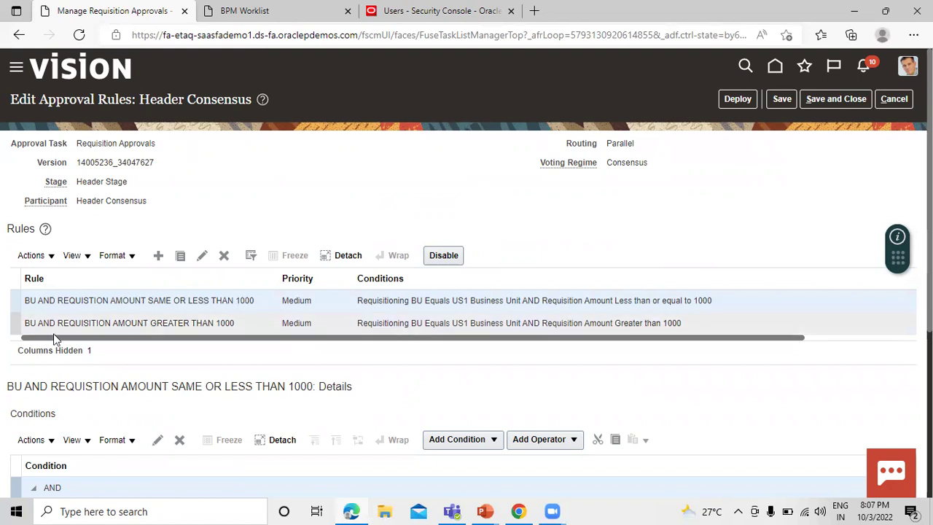
Save and close the rules, then deploy them and acknowledge the confirmation
{"action": "left_click", "coordinate": [35, 321]}
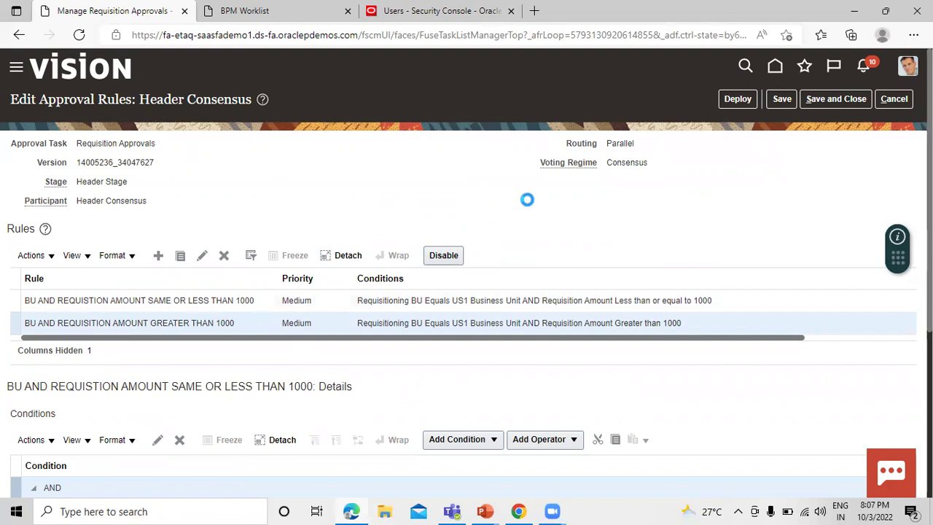
{"action": "left_click", "coordinate": [836, 99]}
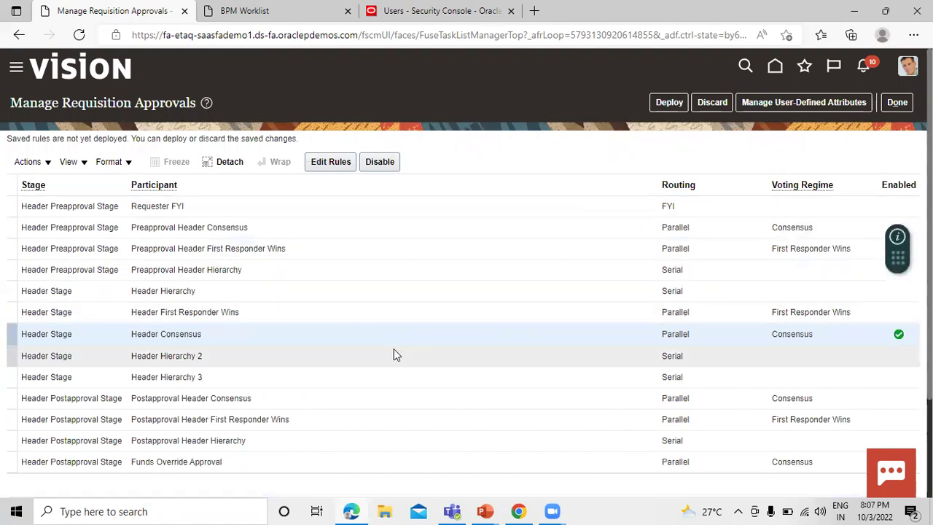
{"action": "left_click", "coordinate": [669, 102]}
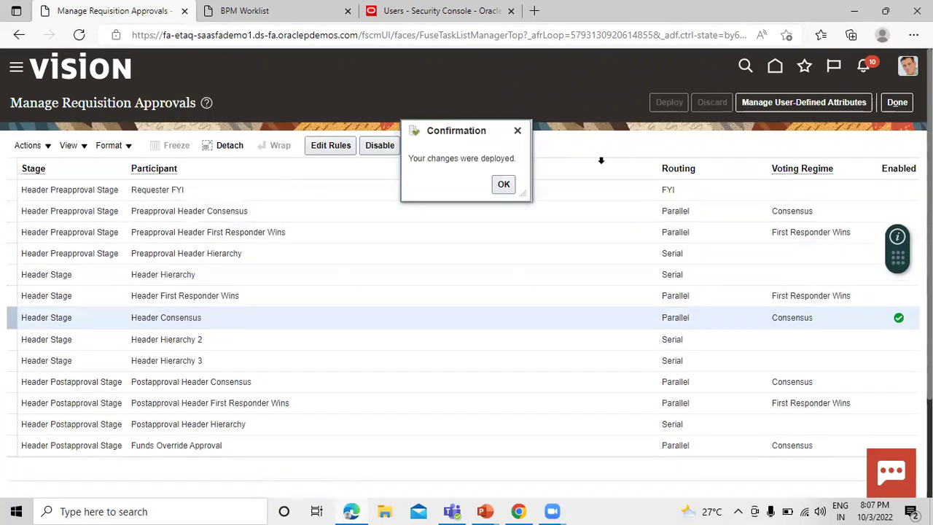
{"action": "left_click", "coordinate": [503, 186]}
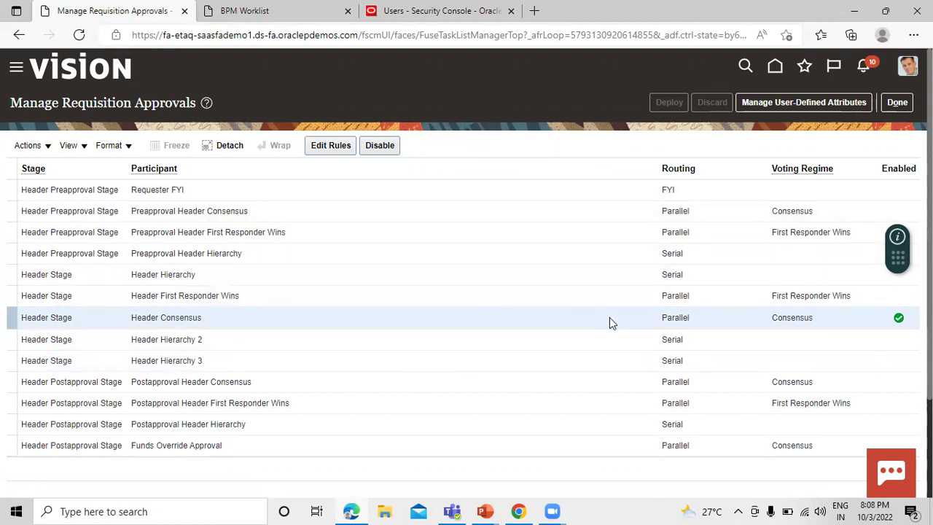
Leave the approvals setup and go to Procurement > Purchase Requisitions through the Navigator
{"action": "left_click", "coordinate": [897, 102]}
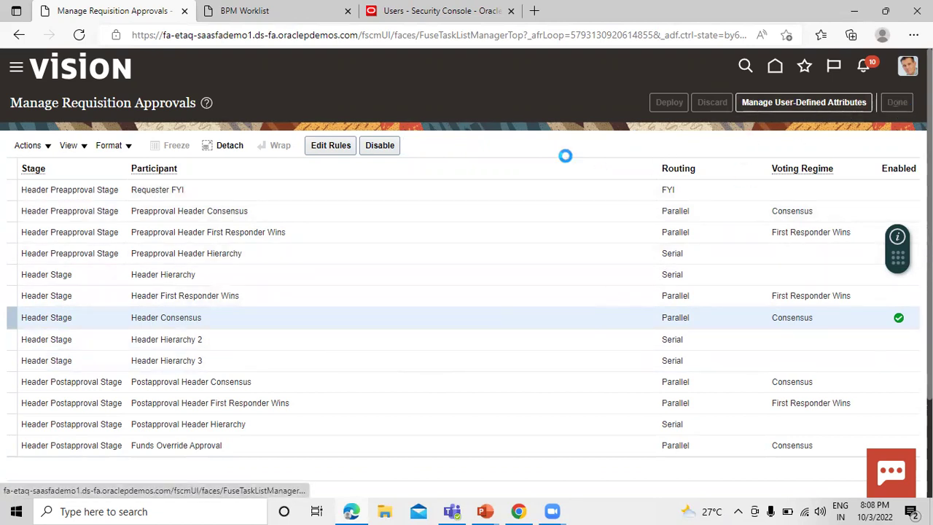
{"action": "scroll", "coordinate": [503, 232], "scroll_direction": "down", "scroll_amount": 2}
{"action": "scroll", "coordinate": [503, 233], "scroll_direction": "up", "scroll_amount": 2}
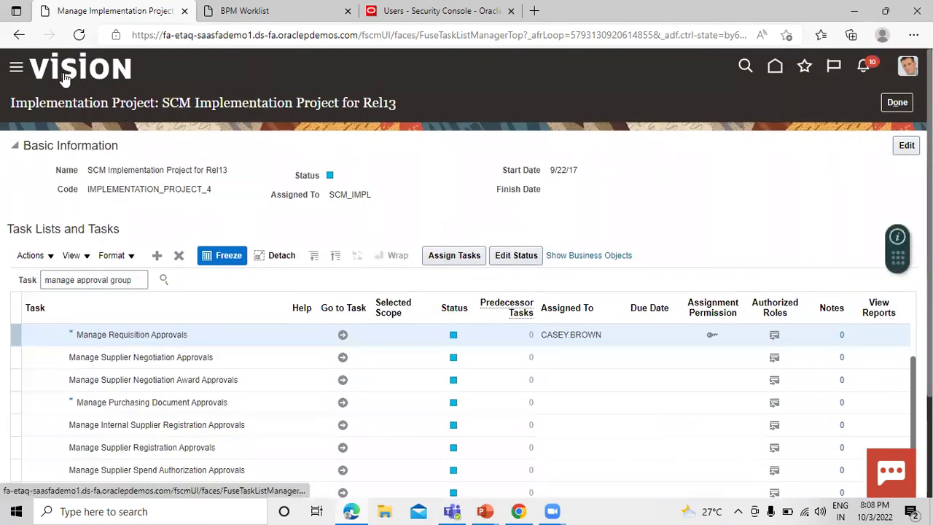
{"action": "left_click", "coordinate": [18, 69]}
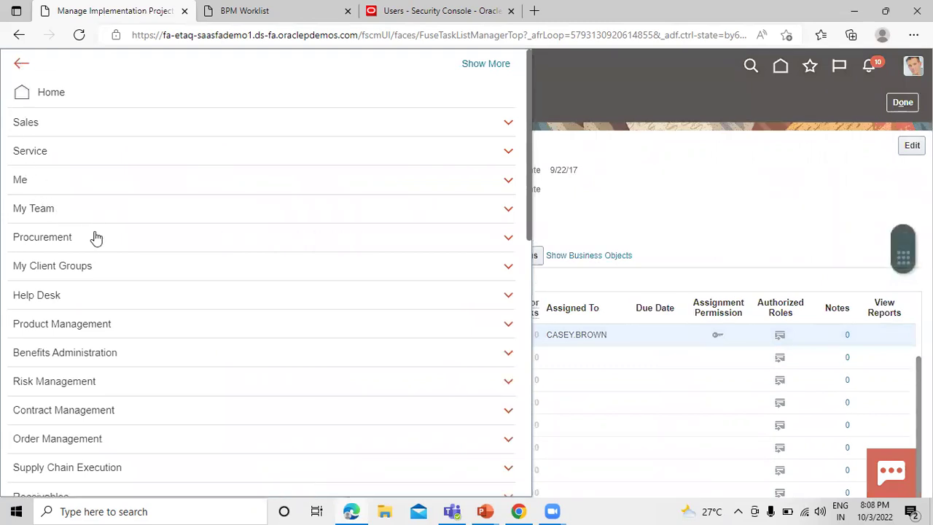
{"action": "left_click", "coordinate": [89, 236]}
{"action": "left_click", "coordinate": [83, 259]}
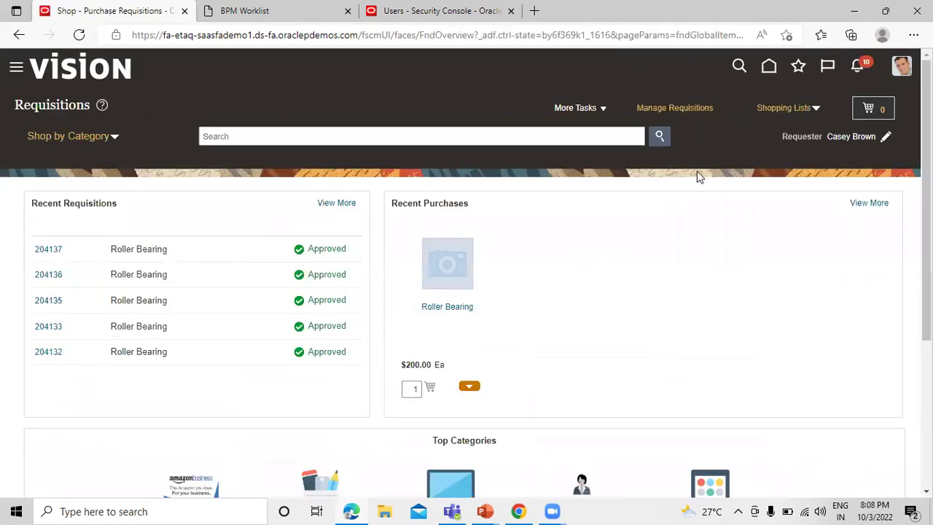
{"action": "left_click", "coordinate": [598, 109]}
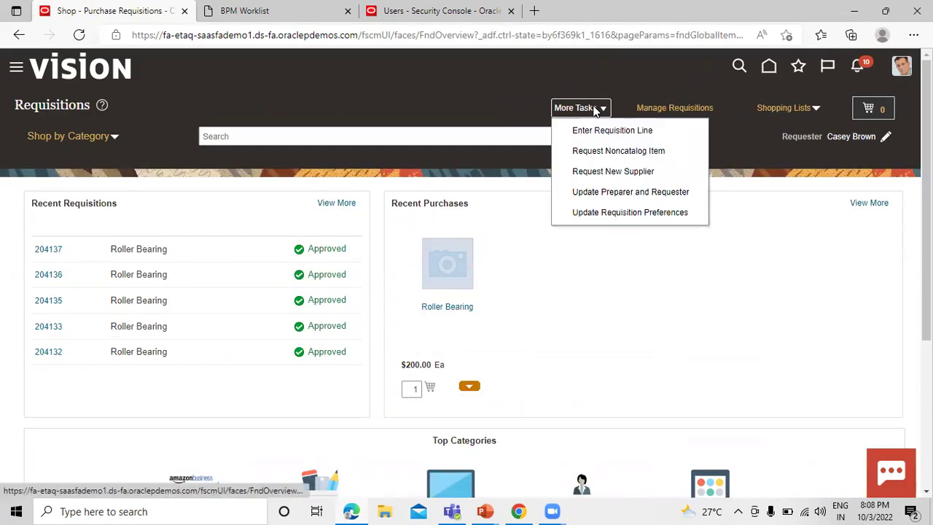
Enter a requisition line for the TATA1000 Roller Bearing with quantity 4
{"action": "left_click", "coordinate": [598, 132]}
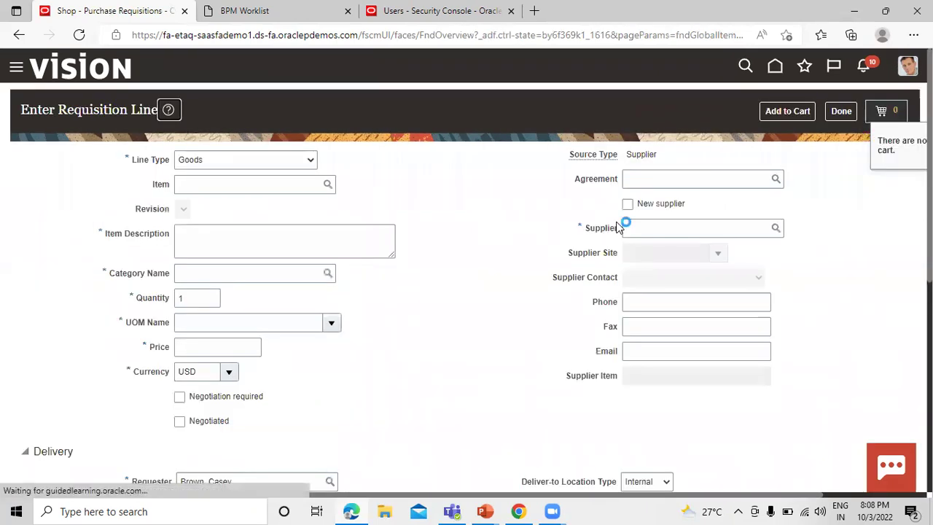
{"action": "left_click", "coordinate": [221, 184]}
{"action": "type", "text": "TATA"}
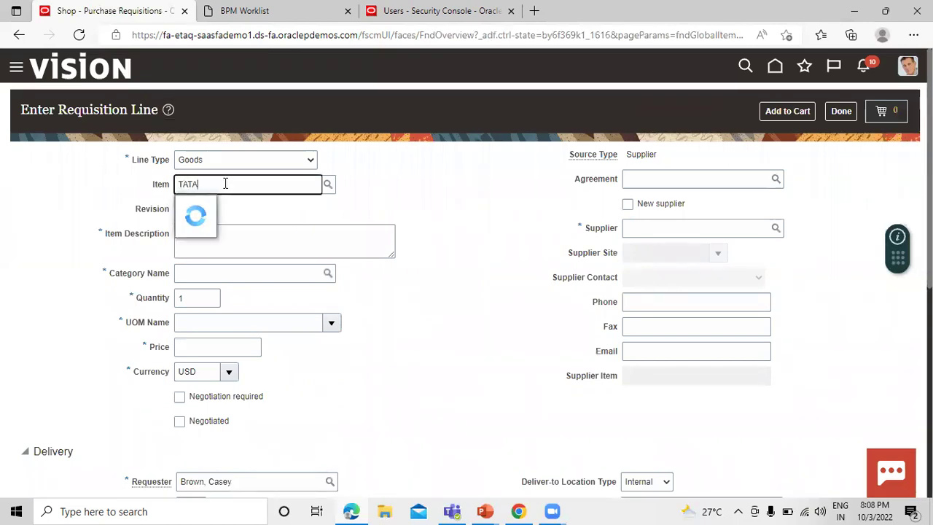
{"action": "left_click", "coordinate": [232, 207]}
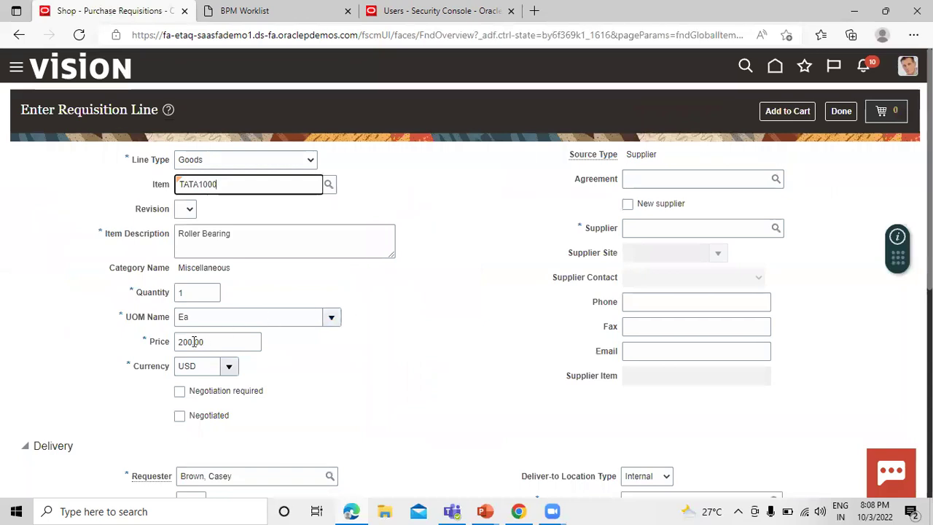
{"action": "left_click", "coordinate": [196, 294]}
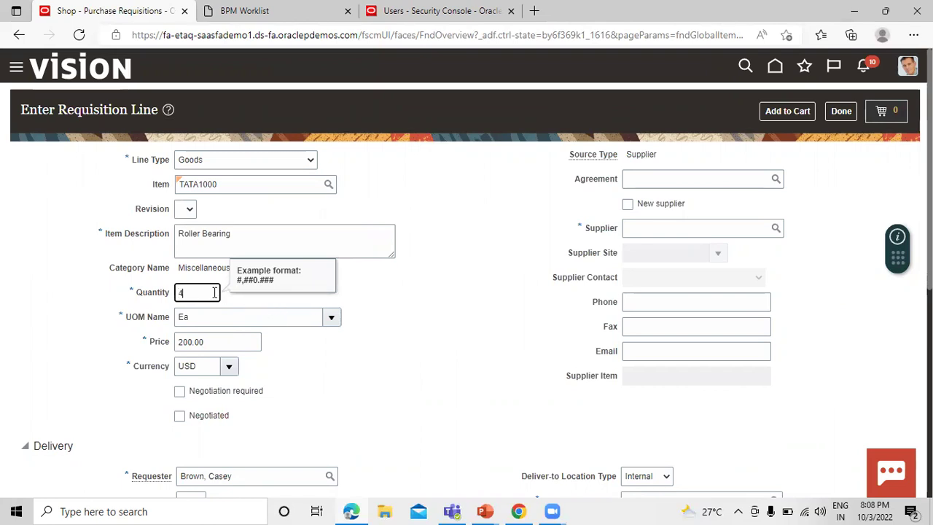
{"action": "left_click", "coordinate": [453, 319]}
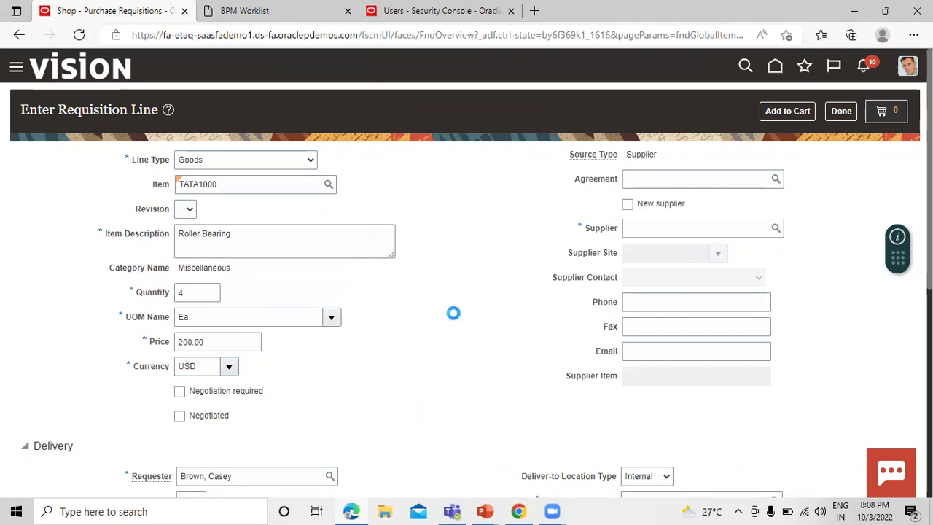
Set the line's destination type to Inventory and add it to the cart
{"action": "scroll", "coordinate": [453, 319], "scroll_direction": "down", "scroll_amount": 5}
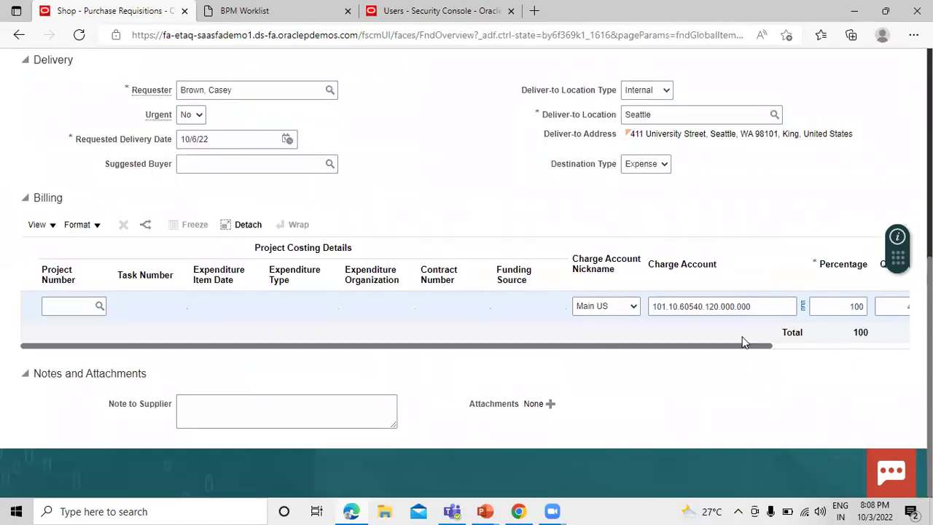
{"action": "left_click_drag", "start_coordinate": [742, 351], "coordinate": [637, 330]}
{"action": "scroll", "coordinate": [619, 323], "scroll_direction": "up", "scroll_amount": 3}
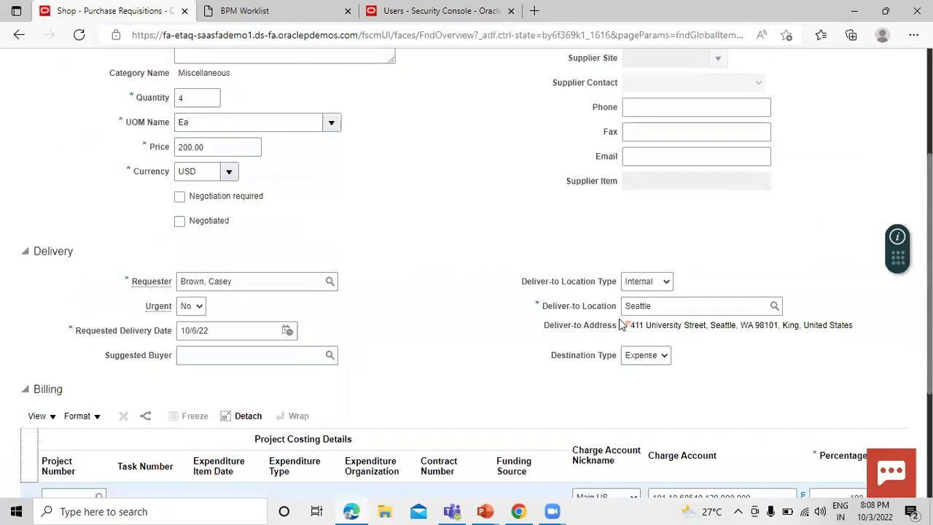
{"action": "scroll", "coordinate": [649, 320], "scroll_direction": "down", "scroll_amount": 2}
{"action": "left_click", "coordinate": [662, 300]}
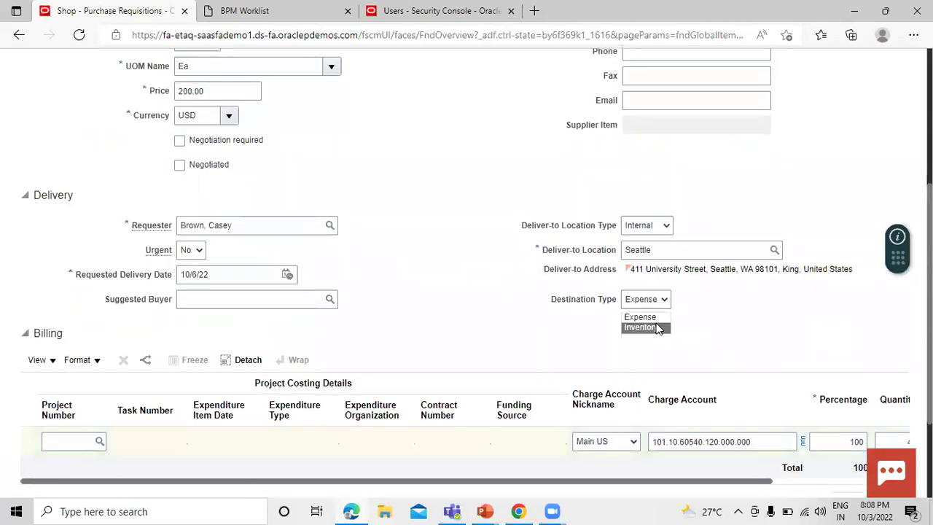
{"action": "left_click", "coordinate": [641, 327]}
{"action": "scroll", "coordinate": [783, 303], "scroll_direction": "down", "scroll_amount": 3}
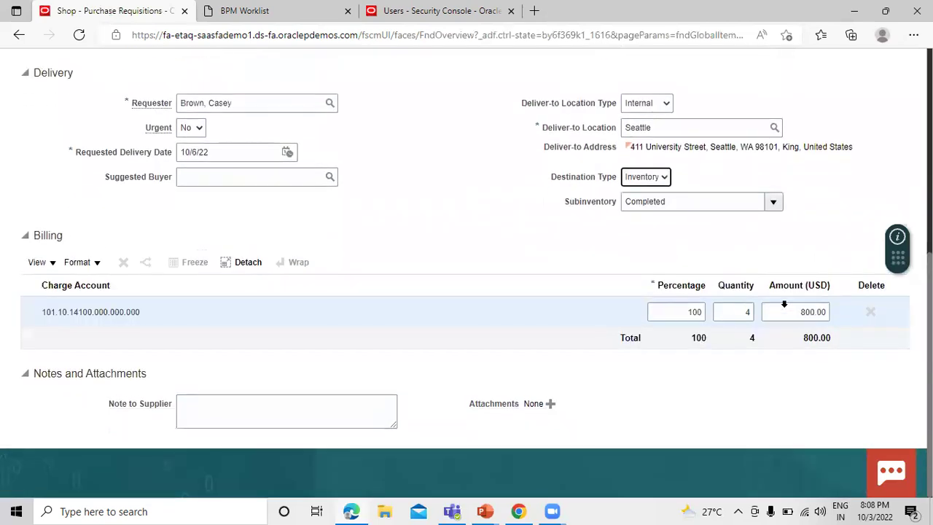
{"action": "scroll", "coordinate": [718, 329], "scroll_direction": "up", "scroll_amount": 6}
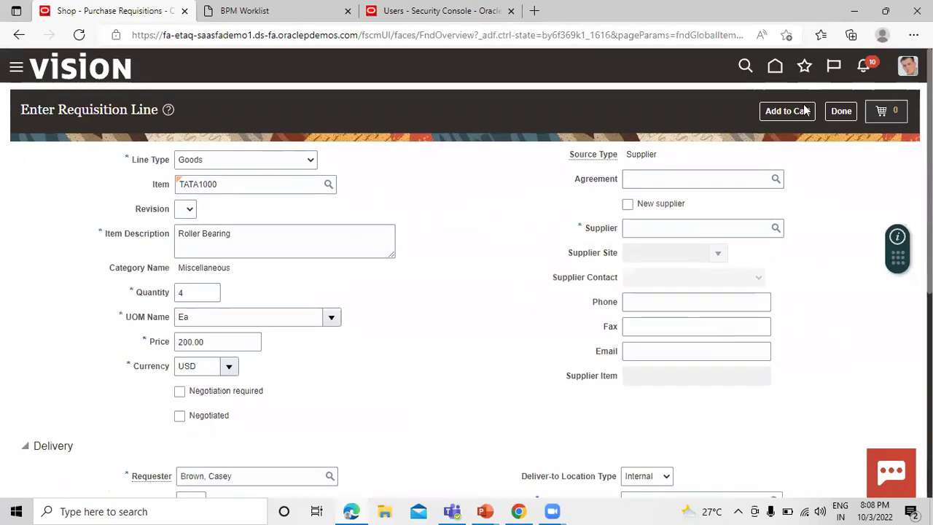
{"action": "left_click", "coordinate": [805, 110]}
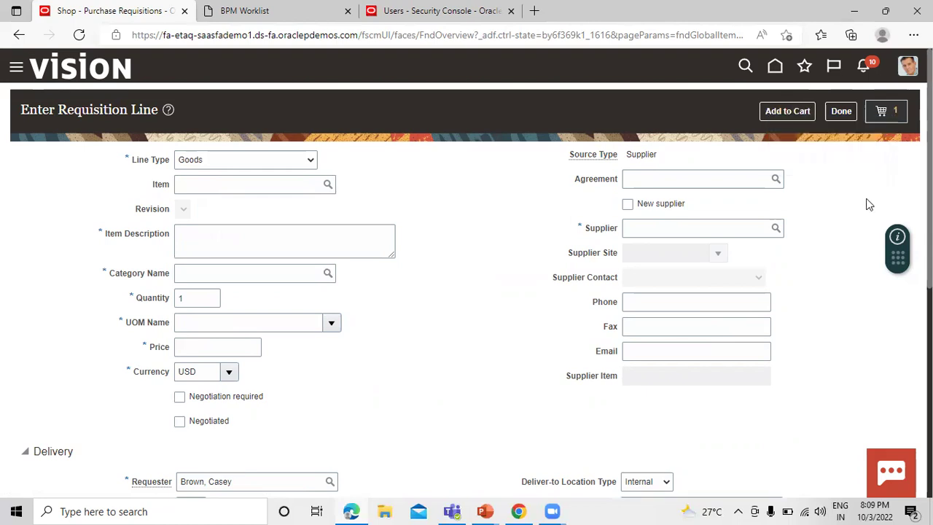
Submit the cart's Roller Bearing line and copy the new requisition number 204138
{"action": "left_click", "coordinate": [892, 113]}
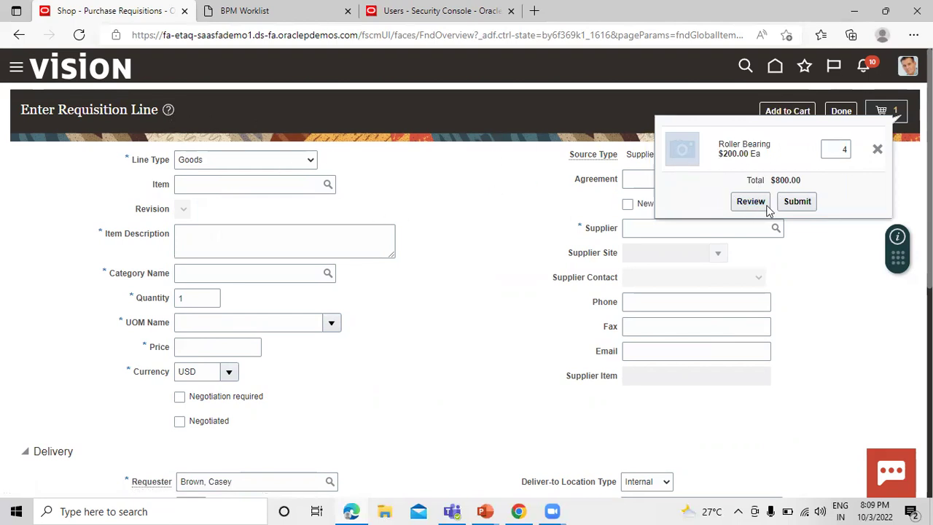
{"action": "left_click", "coordinate": [798, 202]}
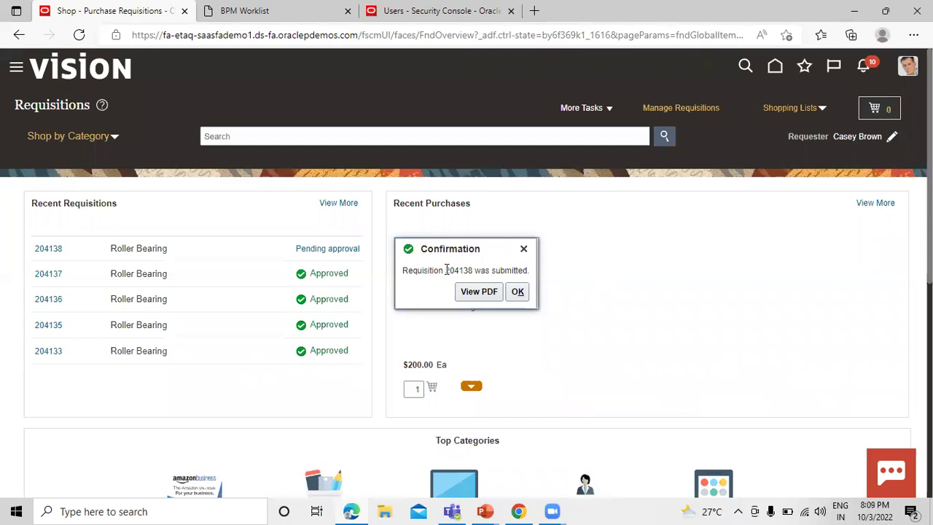
{"action": "double_click", "coordinate": [462, 270]}
{"action": "key", "text": "ctrl+c"}
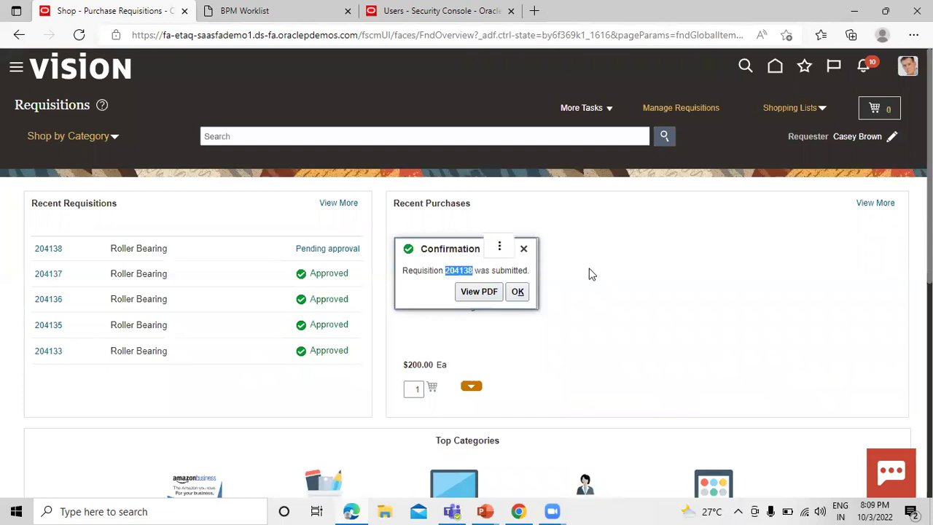
{"action": "left_click", "coordinate": [517, 291]}
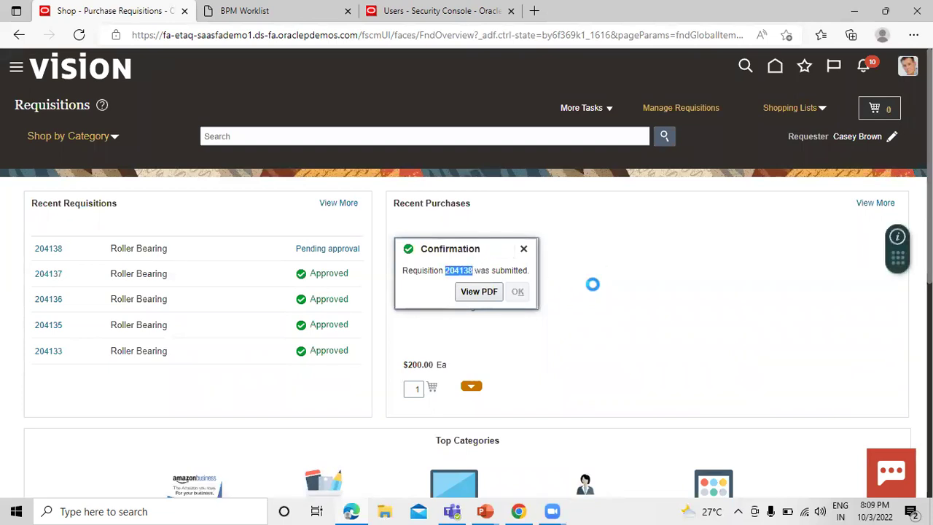
Search Manage Requisitions for requisition 204138 with the Entered By filter cleared
{"action": "left_click", "coordinate": [707, 108]}
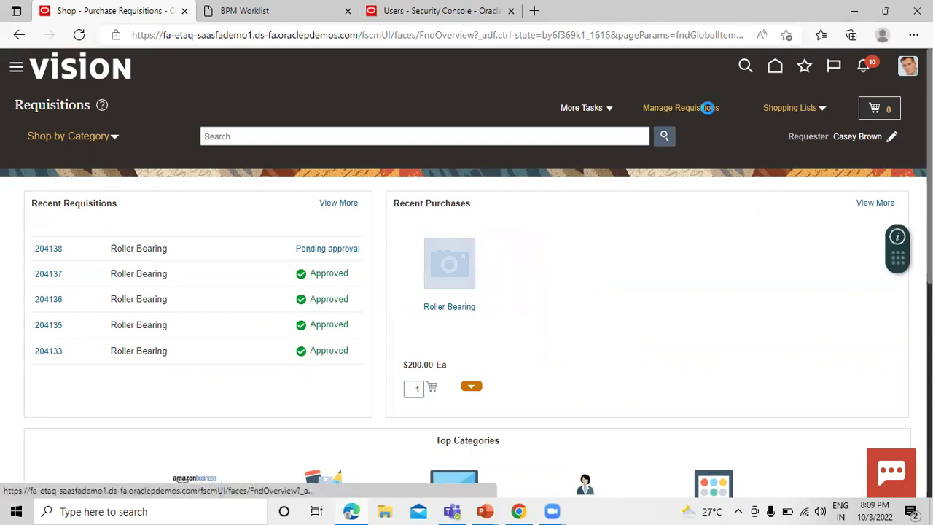
{"action": "left_click_drag", "start_coordinate": [256, 208], "coordinate": [199, 203]}
{"action": "key", "text": "BackSpace"}
{"action": "left_click", "coordinate": [220, 232]}
{"action": "key", "text": "ctrl+v"}
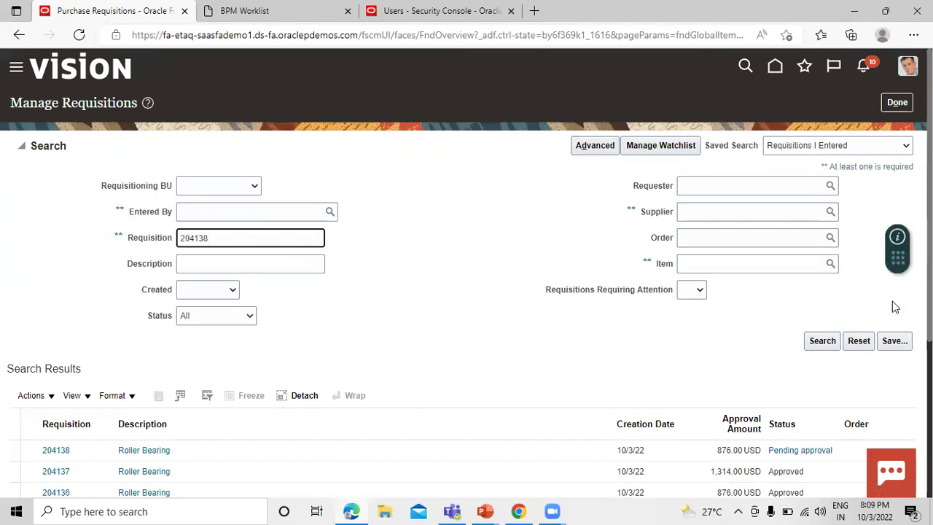
{"action": "left_click", "coordinate": [822, 340]}
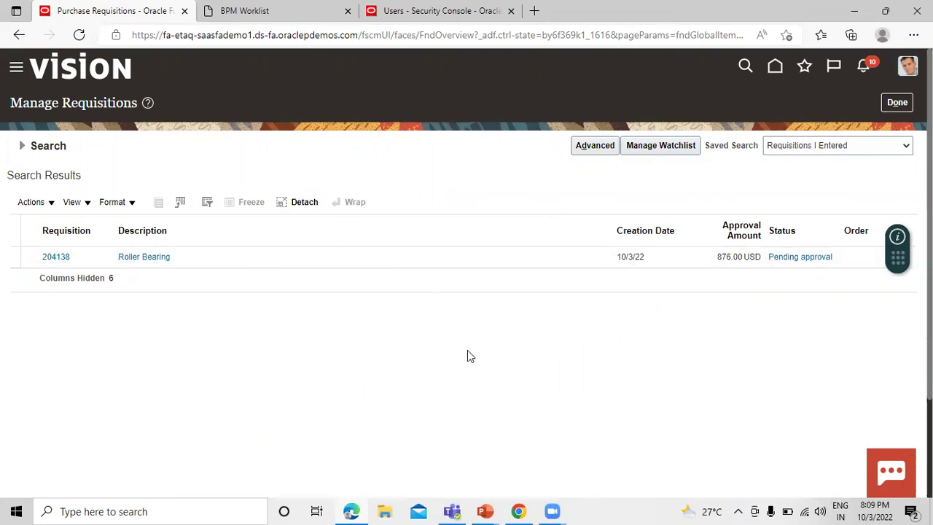
Rerun the search for 204138 until its status shows Approved
{"action": "left_click", "coordinate": [33, 149]}
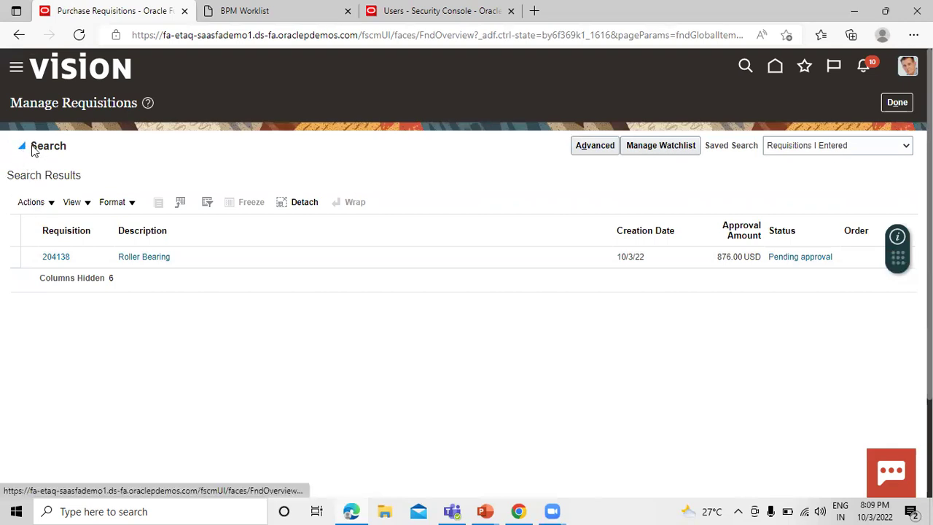
{"action": "left_click", "coordinate": [824, 341]}
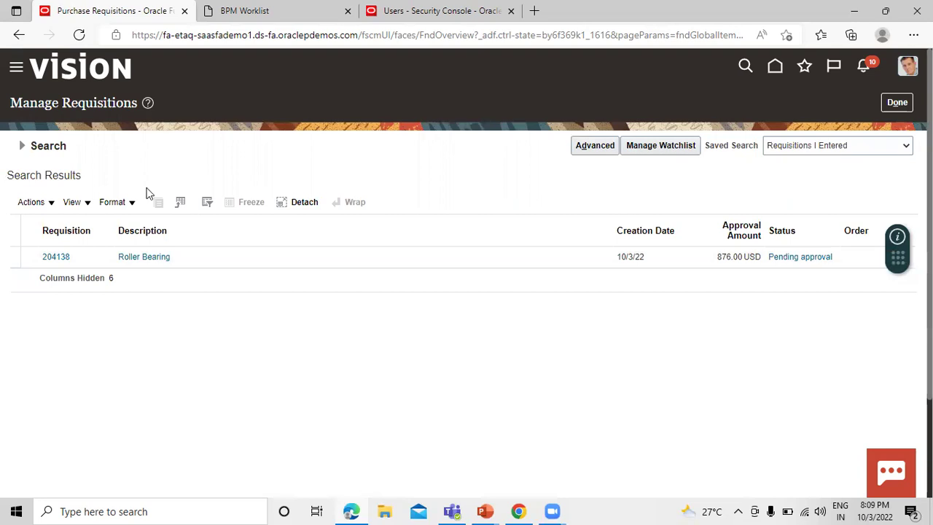
{"action": "left_click", "coordinate": [30, 146]}
{"action": "left_click", "coordinate": [818, 343]}
{"action": "left_click", "coordinate": [22, 146]}
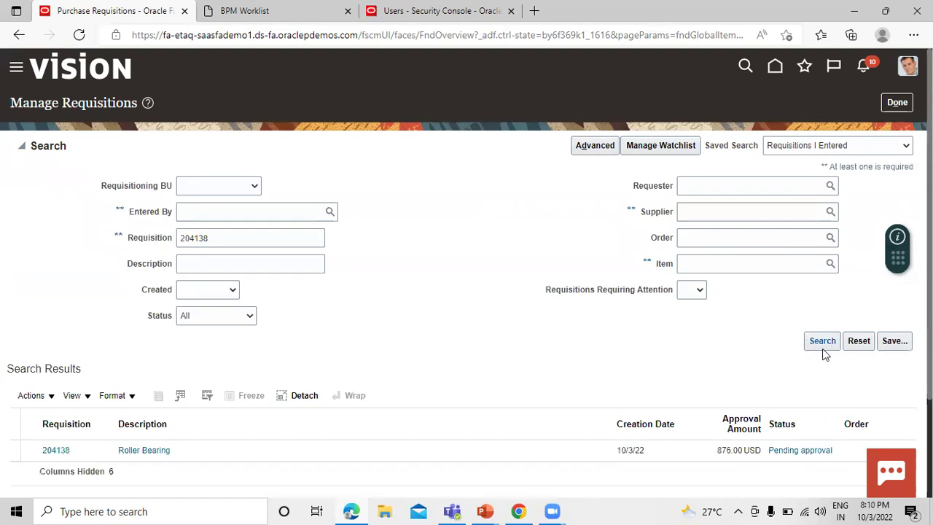
{"action": "left_click", "coordinate": [835, 346]}
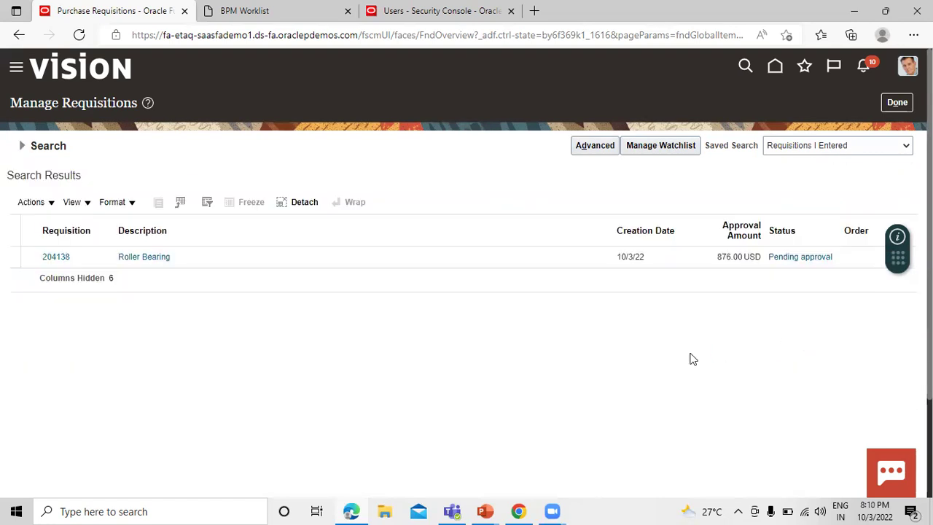
{"action": "left_click", "coordinate": [25, 150]}
Return to shopping and start a blank line through More Tasks > Enter Requisition Line
{"action": "left_click", "coordinate": [897, 103]}
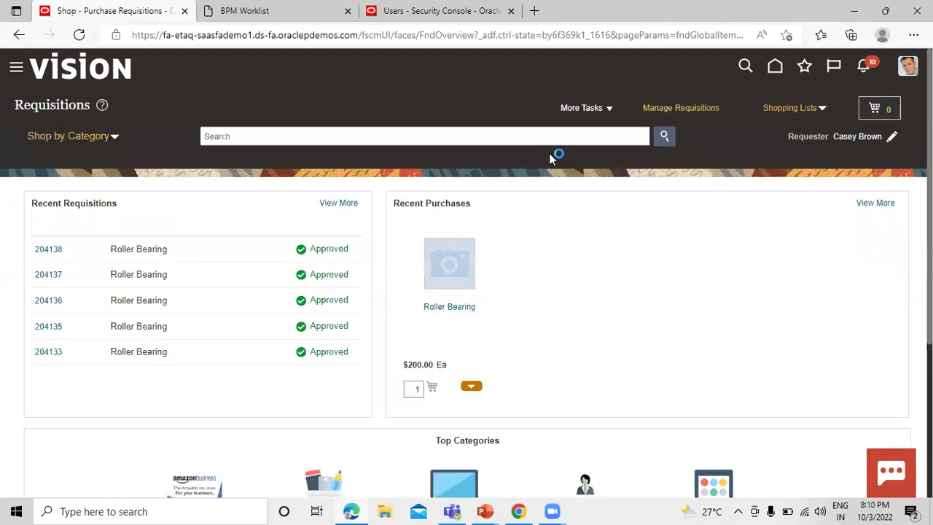
{"action": "left_click", "coordinate": [600, 111]}
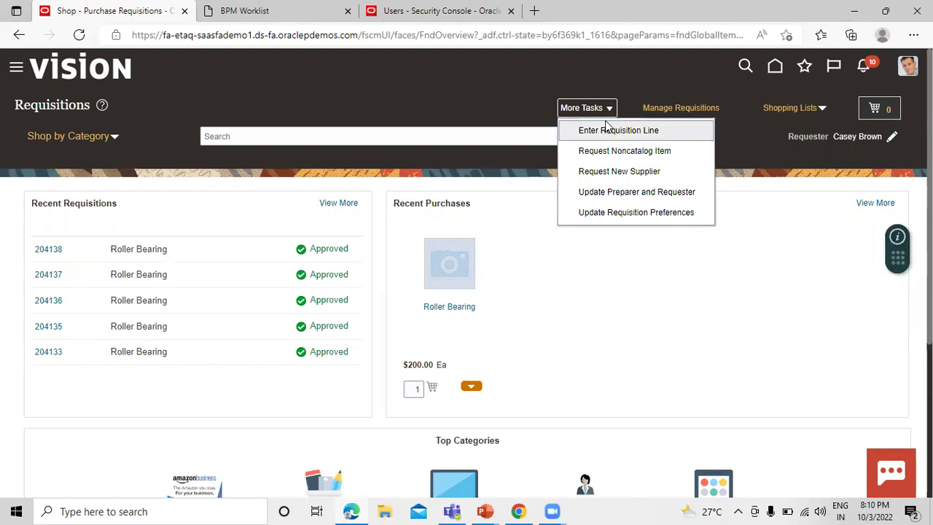
{"action": "left_click", "coordinate": [581, 130]}
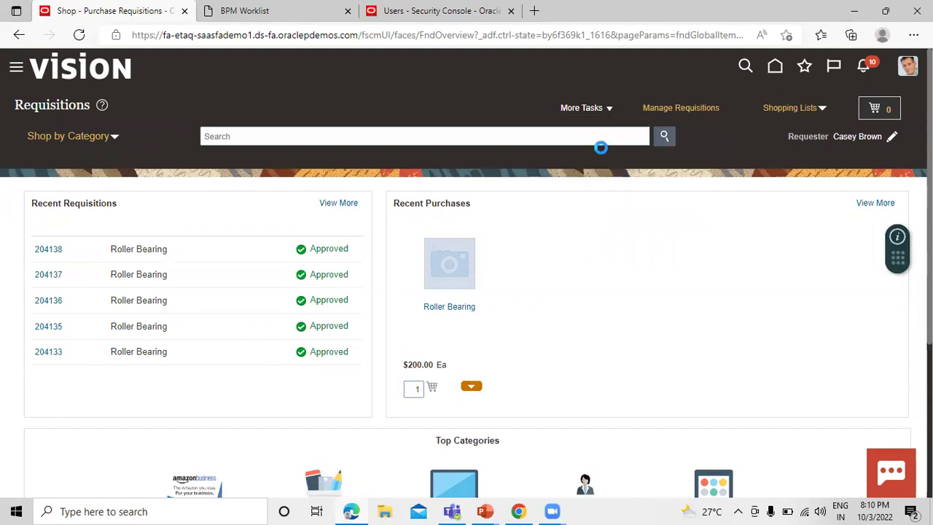
Select item TATA1000 Roller Bearing and set the quantity to 6
{"action": "left_click", "coordinate": [222, 183]}
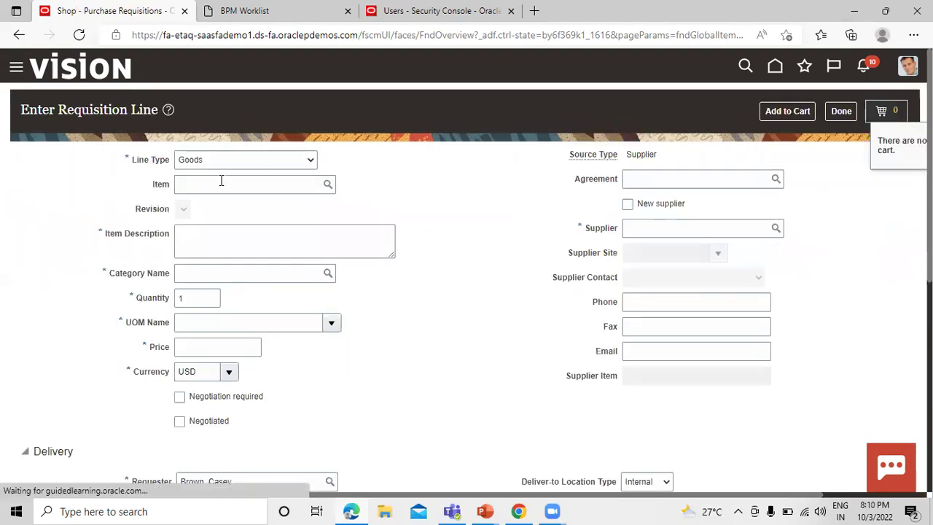
{"action": "type", "text": "TATA"}
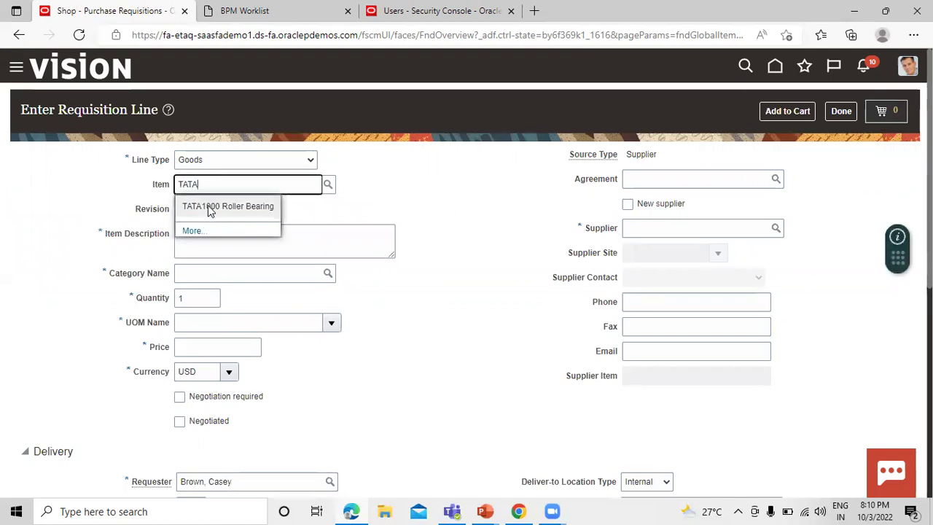
{"action": "left_click", "coordinate": [210, 207]}
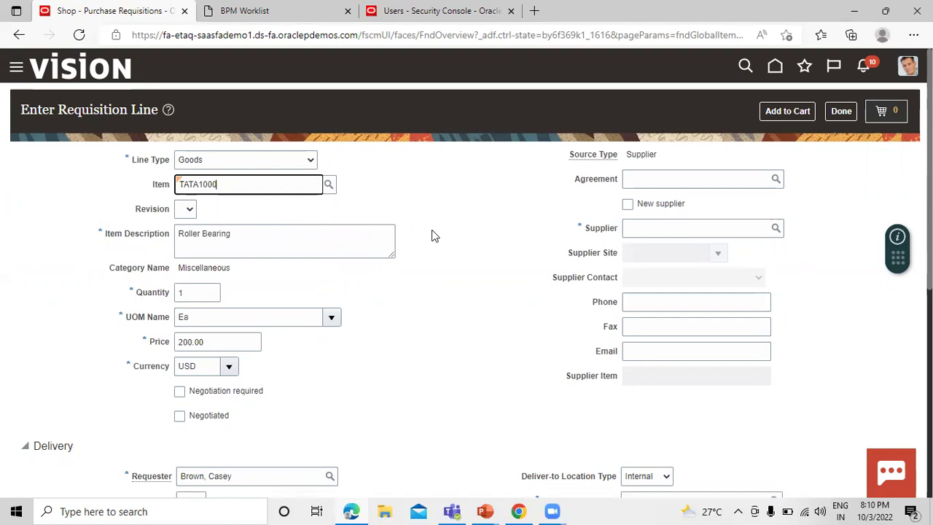
{"action": "left_click", "coordinate": [198, 293]}
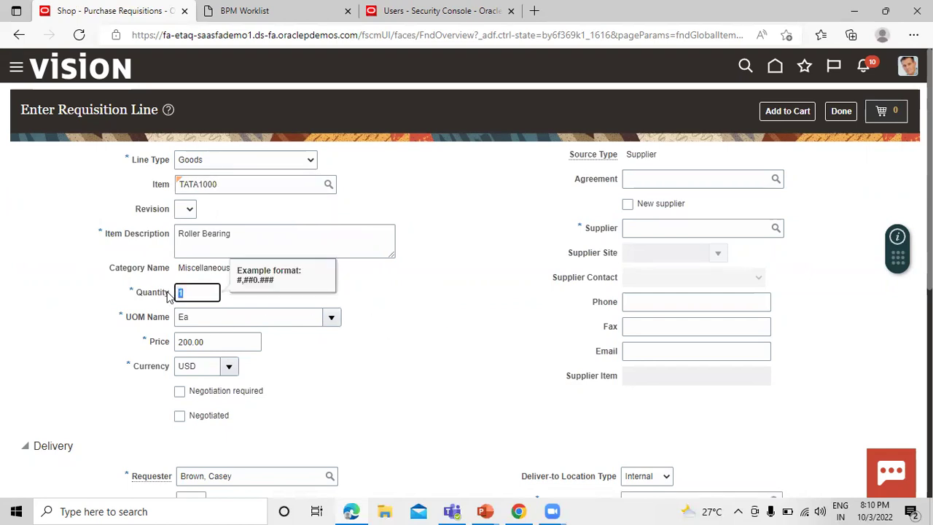
{"action": "type", "text": "6"}
{"action": "left_click", "coordinate": [413, 319]}
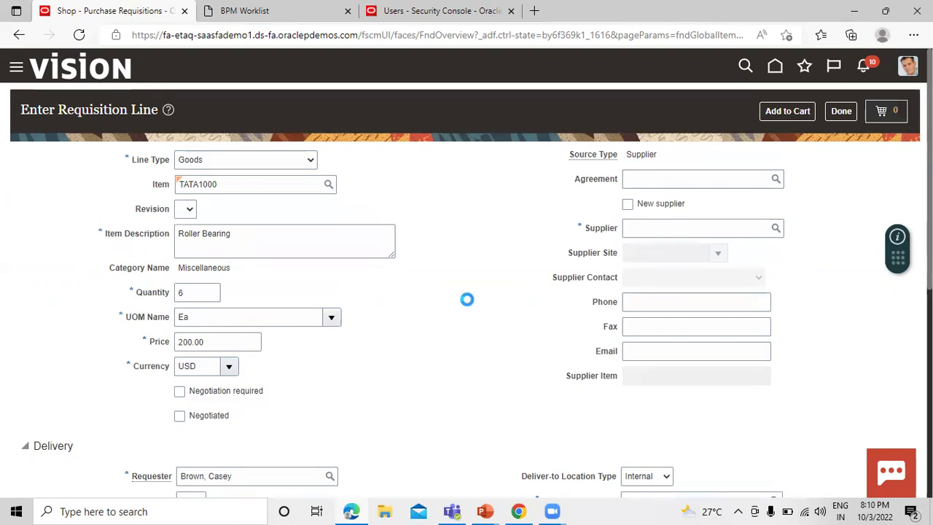
Set Destination Type to Inventory, add the line to the cart, and open the cart
{"action": "scroll", "coordinate": [440, 297], "scroll_direction": "down", "scroll_amount": 3}
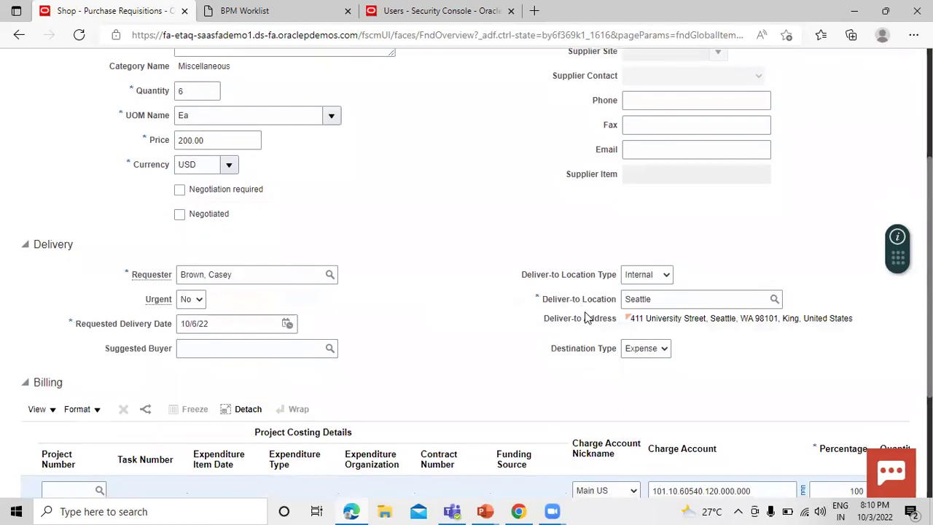
{"action": "left_click", "coordinate": [639, 348]}
{"action": "left_click", "coordinate": [641, 377]}
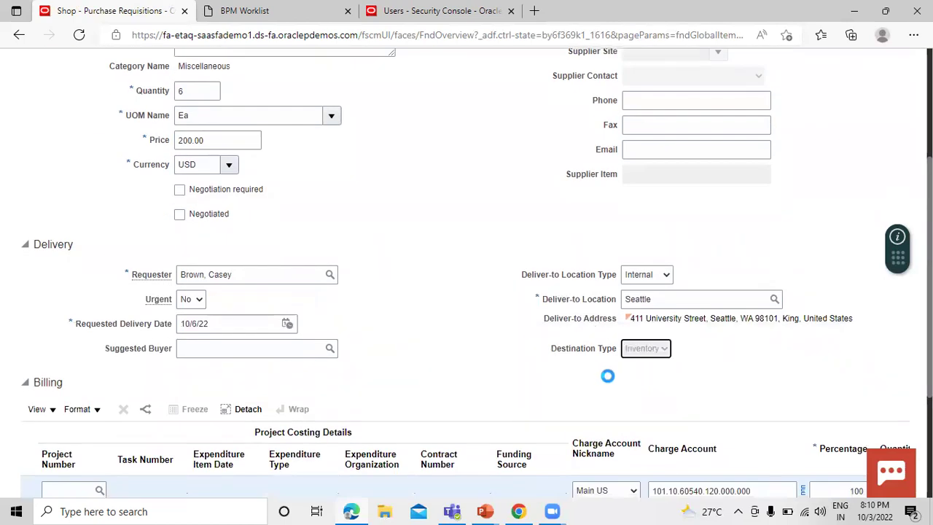
{"action": "scroll", "coordinate": [533, 362], "scroll_direction": "down", "scroll_amount": 2}
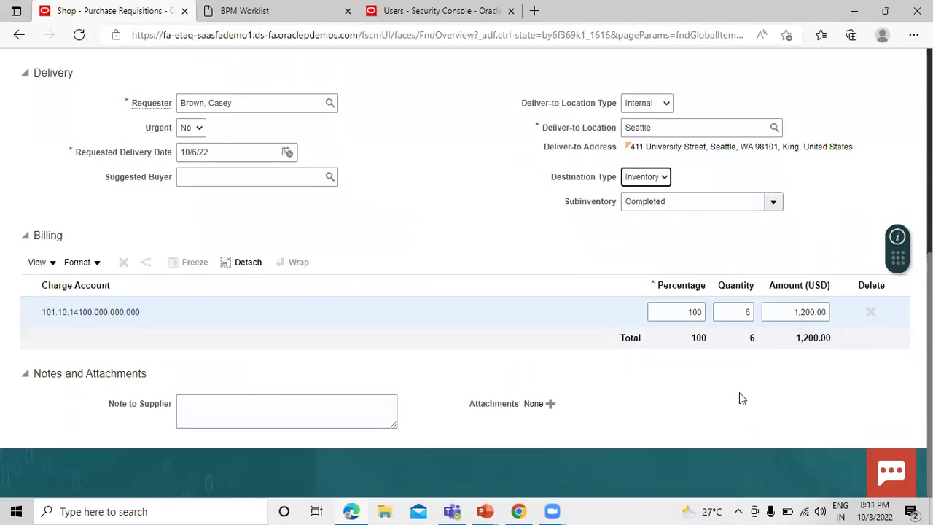
{"action": "scroll", "coordinate": [725, 386], "scroll_direction": "up", "scroll_amount": 5}
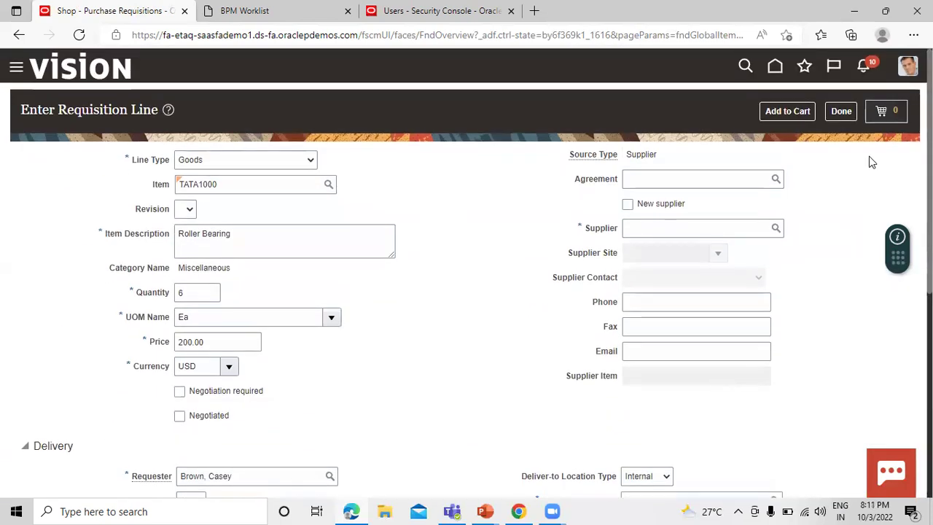
{"action": "left_click", "coordinate": [798, 113]}
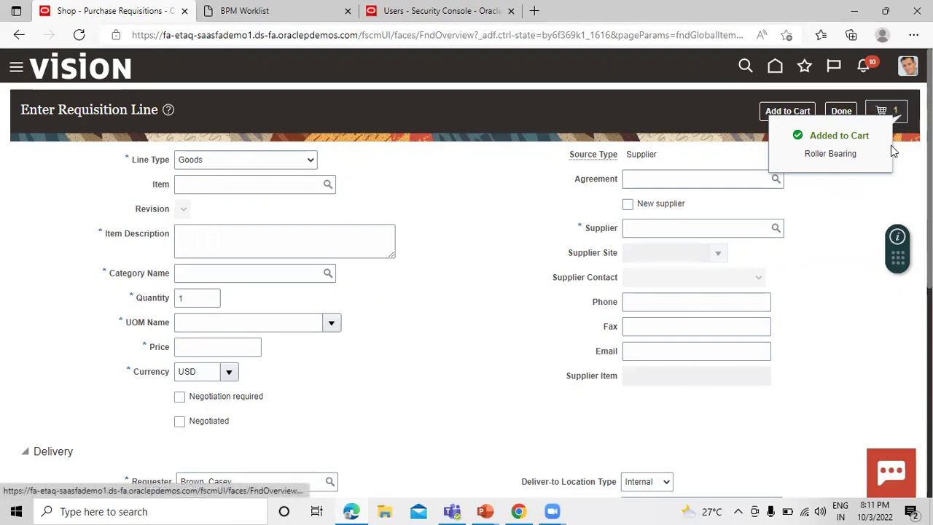
{"action": "left_click", "coordinate": [896, 112]}
Submit the cart as requisition 204139, note the number, dismiss the confirmation, and open Manage Requisitions
{"action": "left_click", "coordinate": [799, 201]}
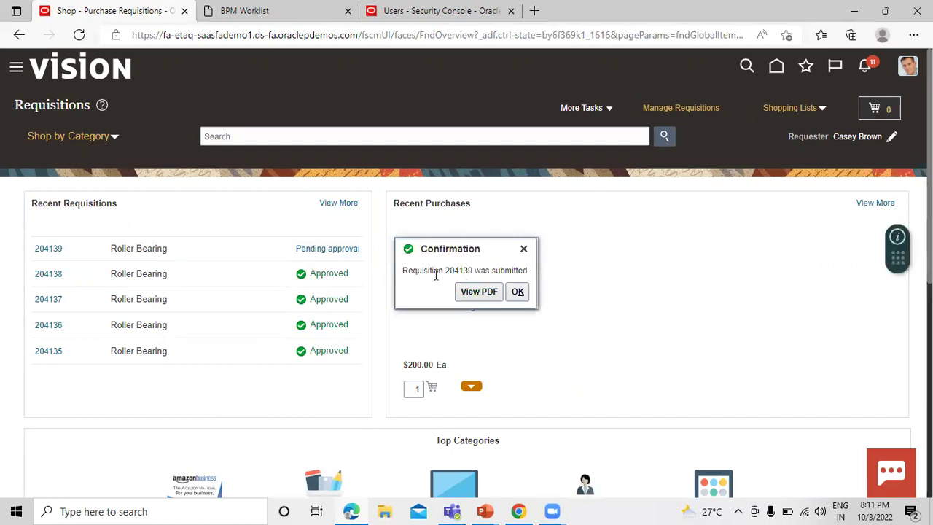
{"action": "left_click_drag", "start_coordinate": [446, 270], "coordinate": [474, 272]}
{"action": "left_click", "coordinate": [521, 292]}
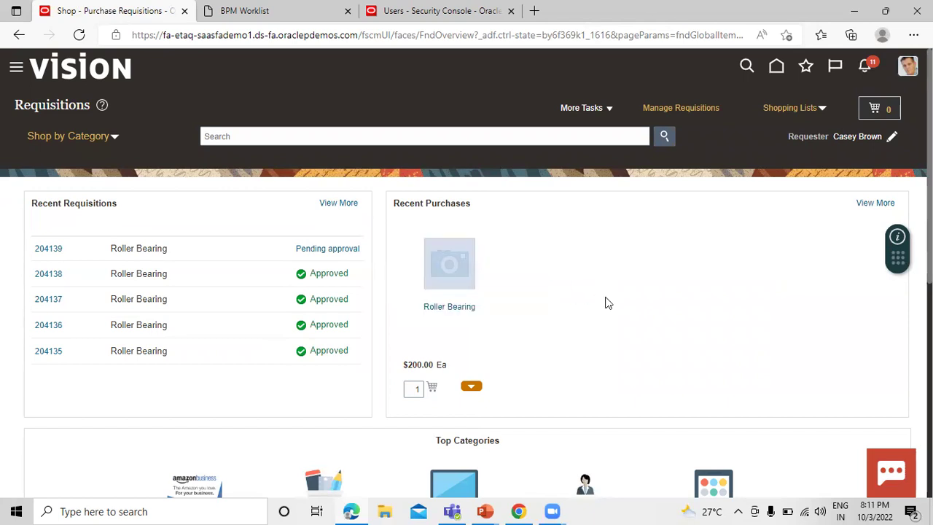
{"action": "left_click", "coordinate": [699, 110]}
Clear the Entered By filter and search for requisition 204139
{"action": "left_click_drag", "start_coordinate": [254, 210], "coordinate": [157, 213]}
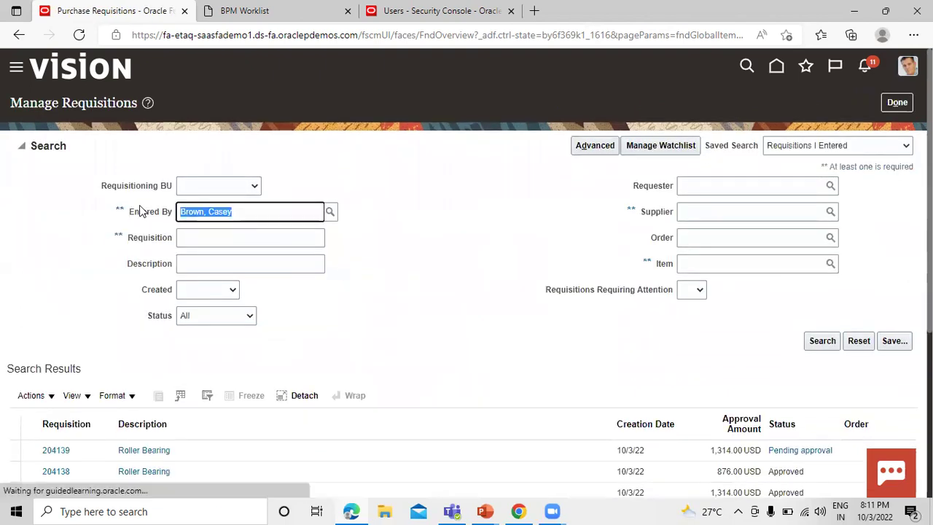
{"action": "key", "text": "BackSpace"}
{"action": "left_click", "coordinate": [191, 237]}
{"action": "type", "text": "204139"}
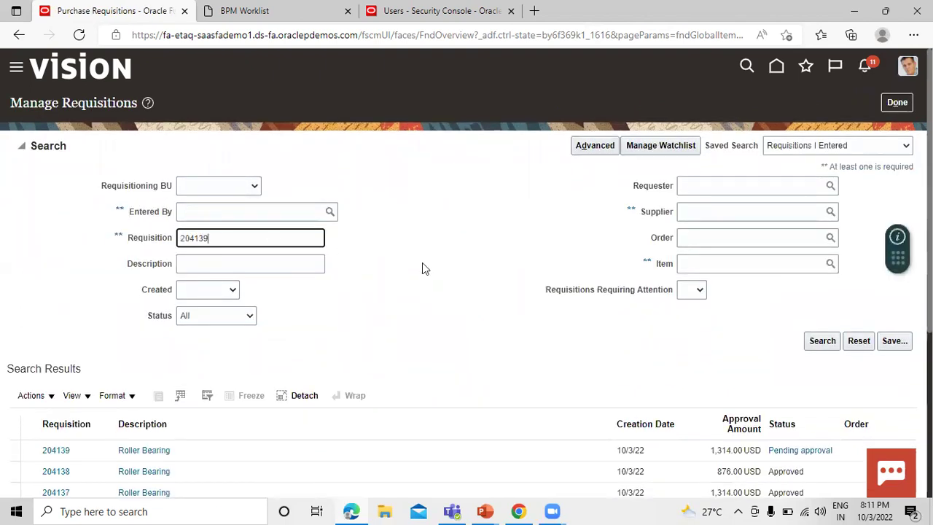
{"action": "left_click", "coordinate": [818, 340]}
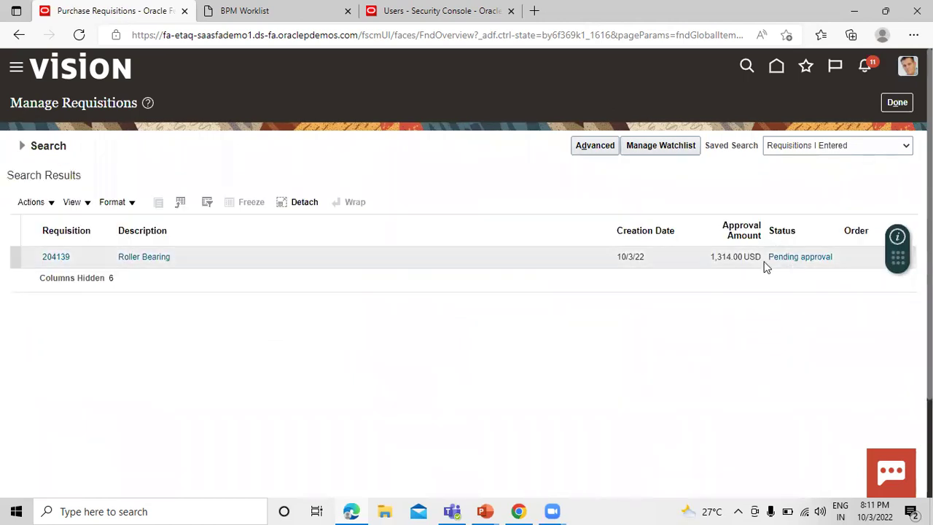
Rerun the requisition search and copy the page URL from the address bar
{"action": "left_click", "coordinate": [22, 146]}
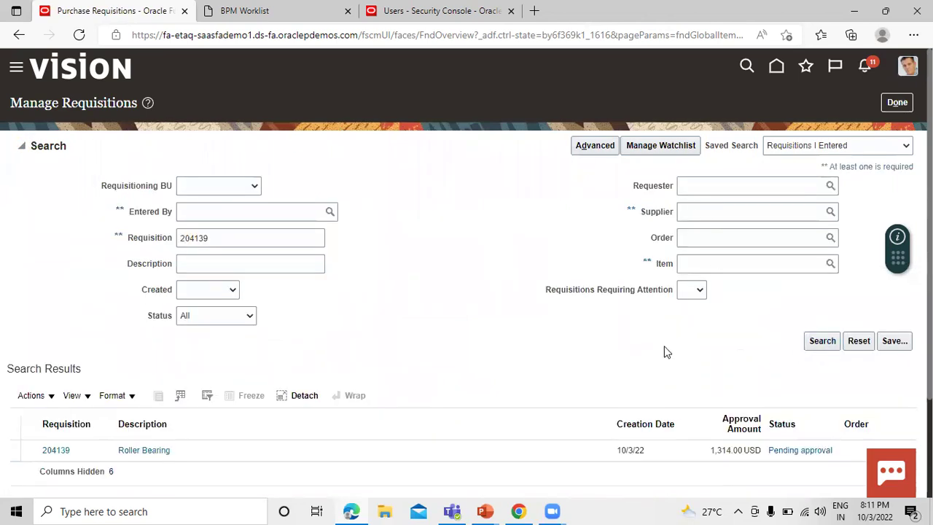
{"action": "left_click", "coordinate": [22, 146]}
{"action": "left_click", "coordinate": [814, 342]}
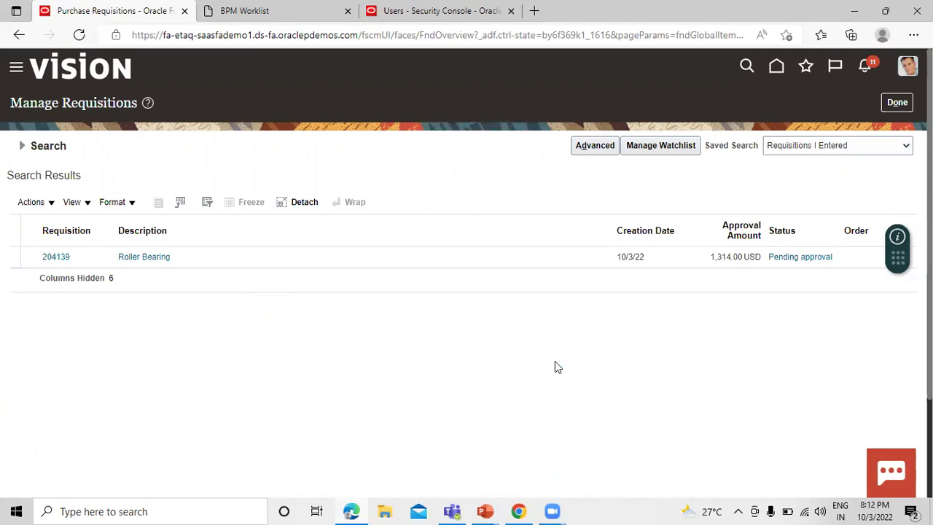
{"action": "left_click", "coordinate": [288, 34]}
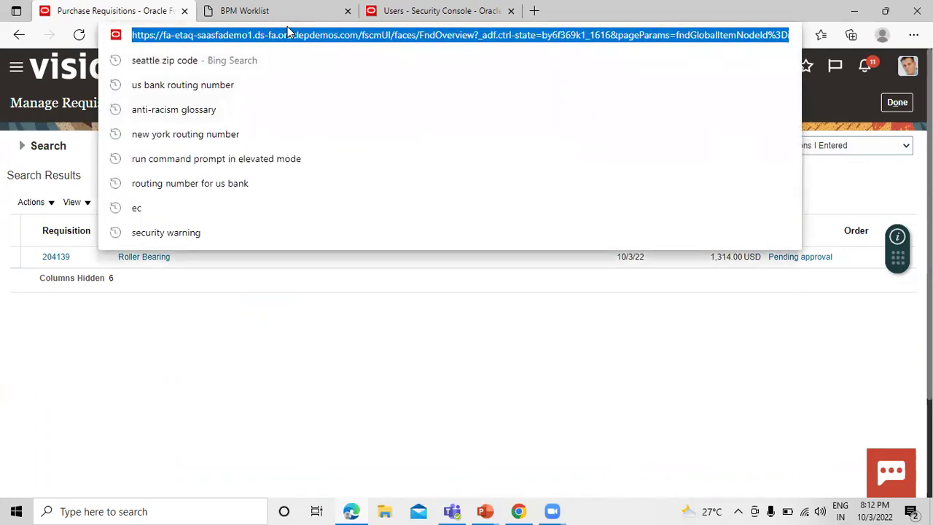
{"action": "left_click", "coordinate": [370, 403]}
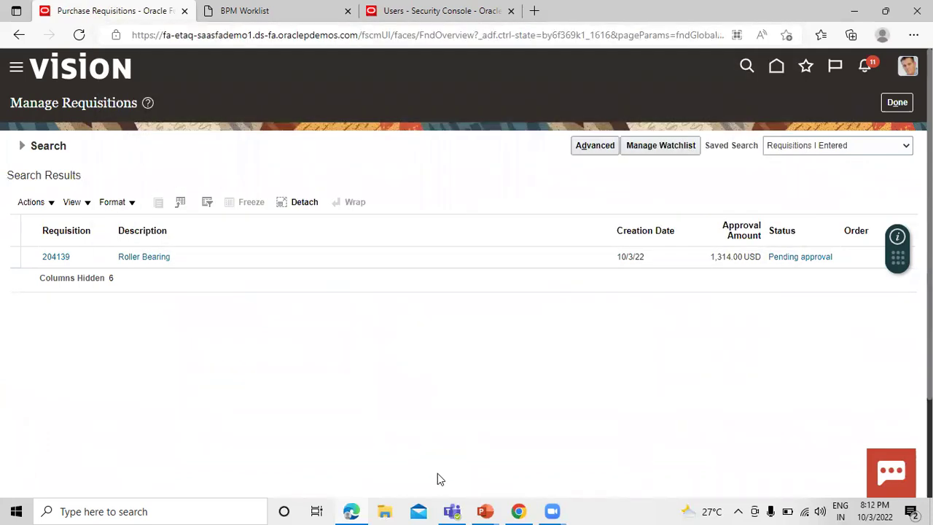
In Chrome, load the copied Oracle page address
{"action": "left_click", "coordinate": [518, 511]}
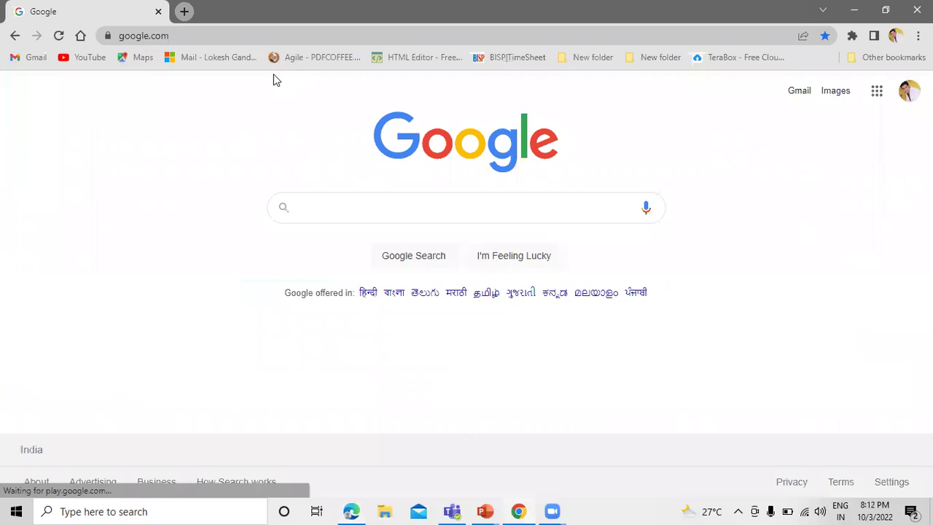
{"action": "left_click", "coordinate": [206, 33]}
{"action": "key", "text": "ctrl+v"}
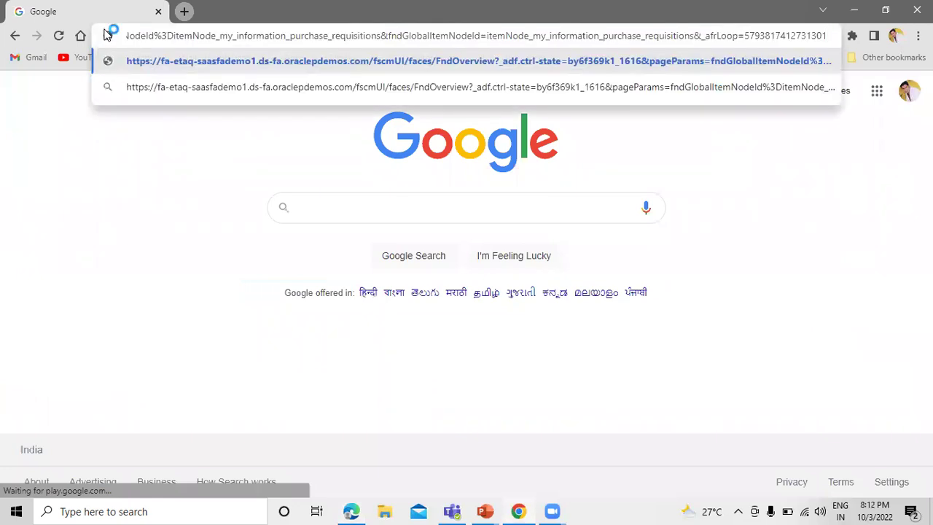
{"action": "key", "text": "Return"}
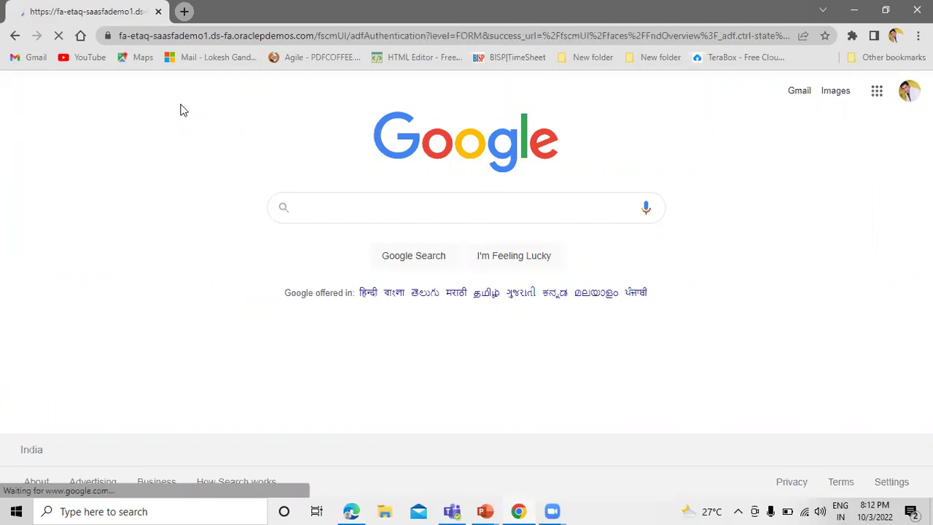
Sign in with the approver's user ID and password
{"action": "type", "text": "TATA_A1"}
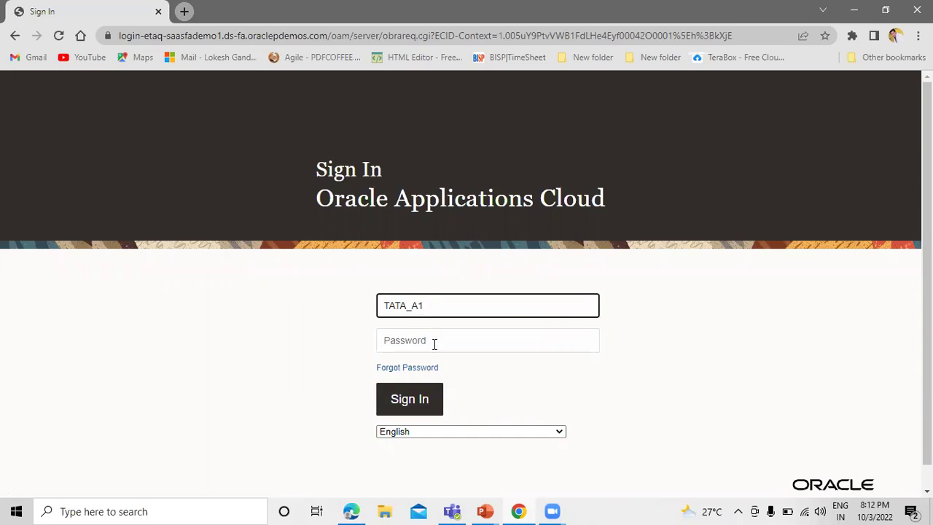
{"action": "left_click", "coordinate": [434, 344]}
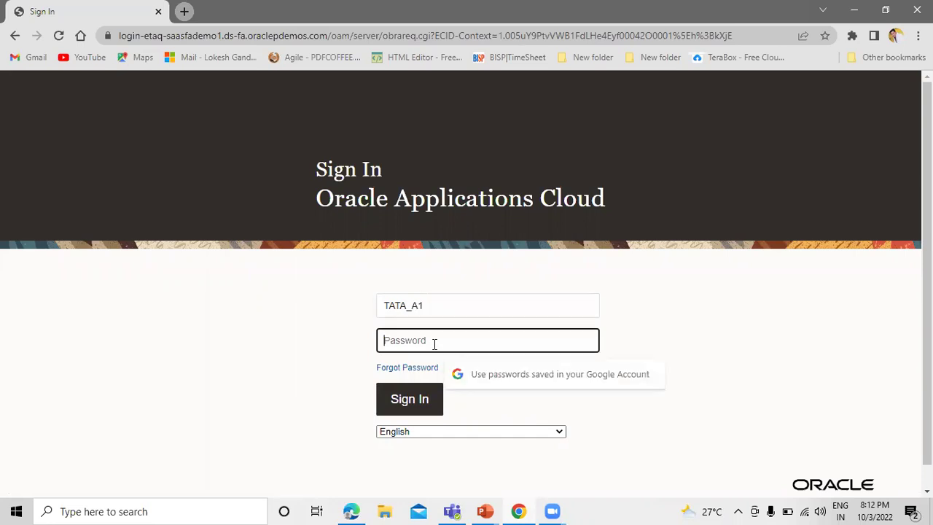
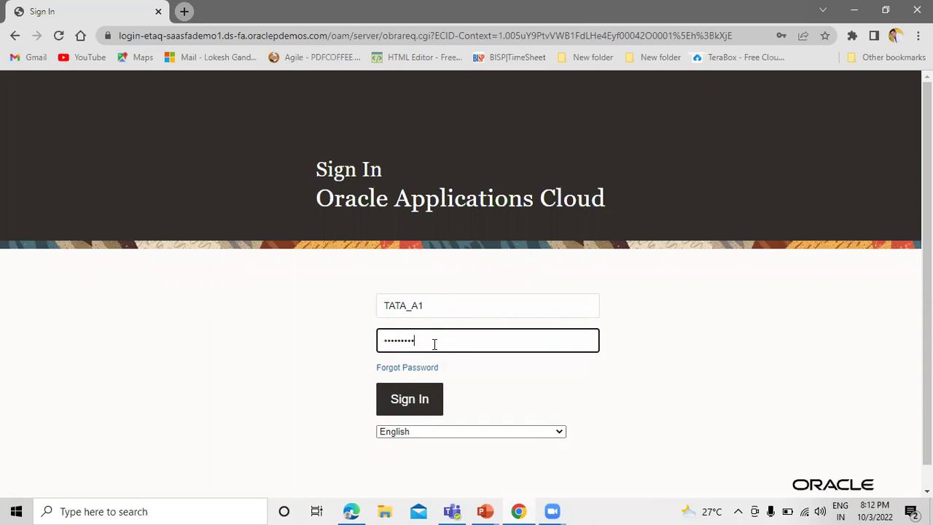
{"action": "left_click", "coordinate": [416, 409]}
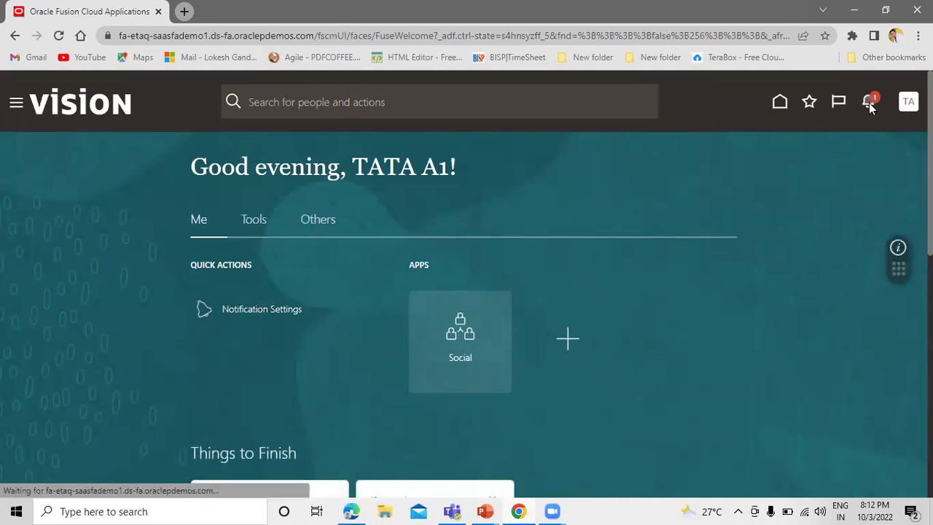
Approve requisition 204139 from the approver's notifications, then return to the requester's Edge window
{"action": "left_click", "coordinate": [869, 103]}
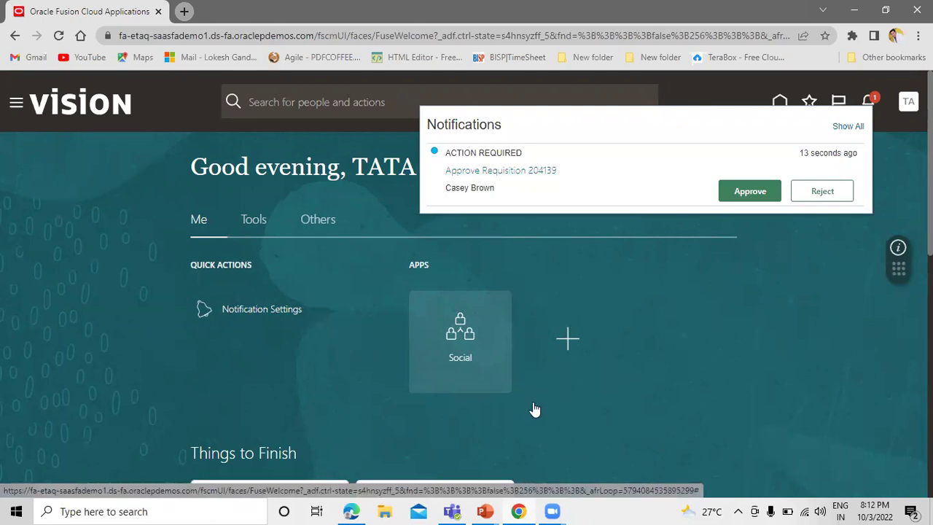
{"action": "left_click", "coordinate": [356, 511]}
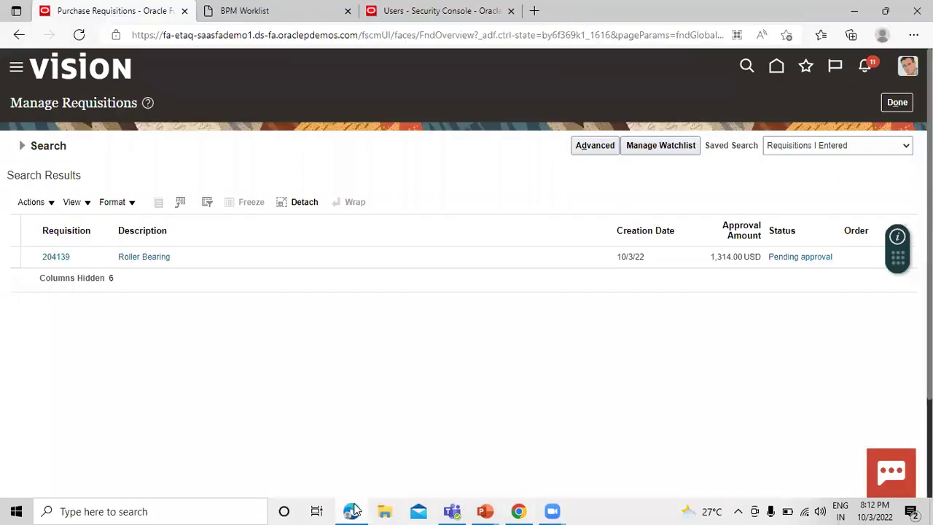
{"action": "left_click", "coordinate": [58, 258]}
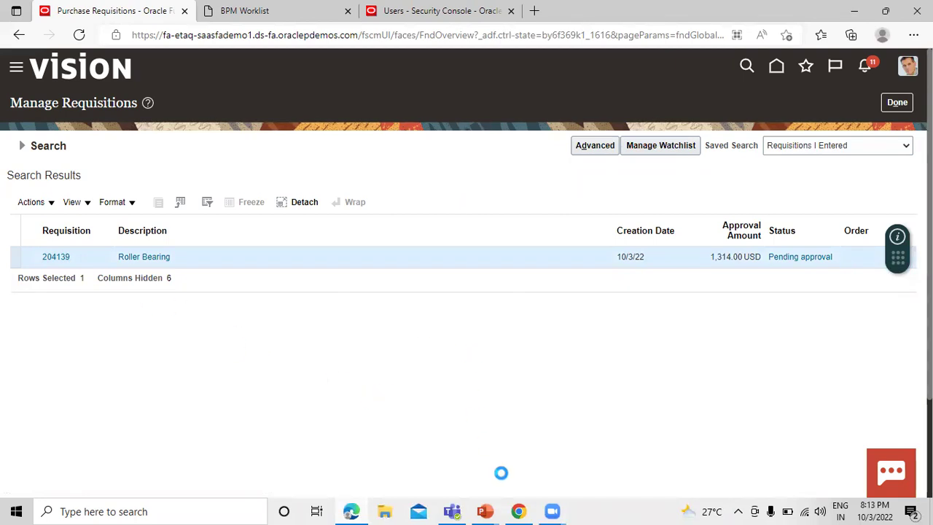
{"action": "left_click", "coordinate": [519, 511]}
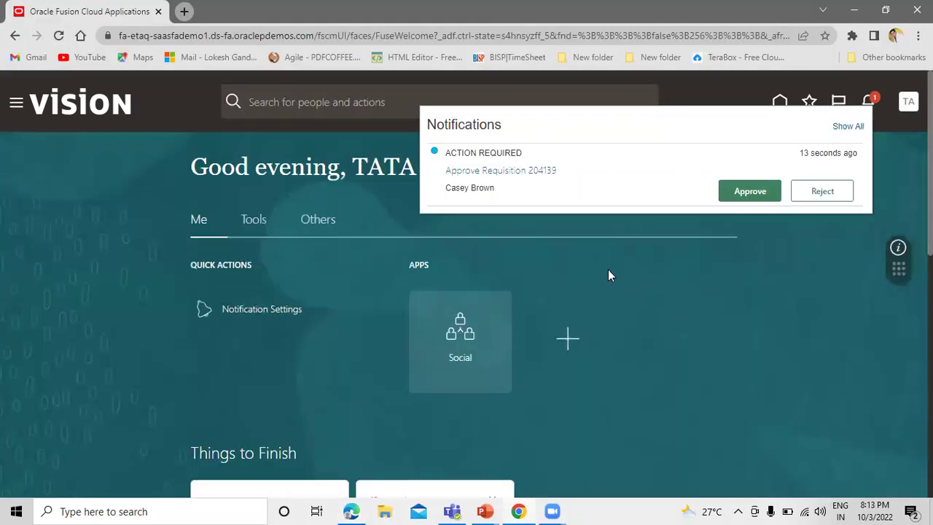
{"action": "left_click", "coordinate": [765, 192]}
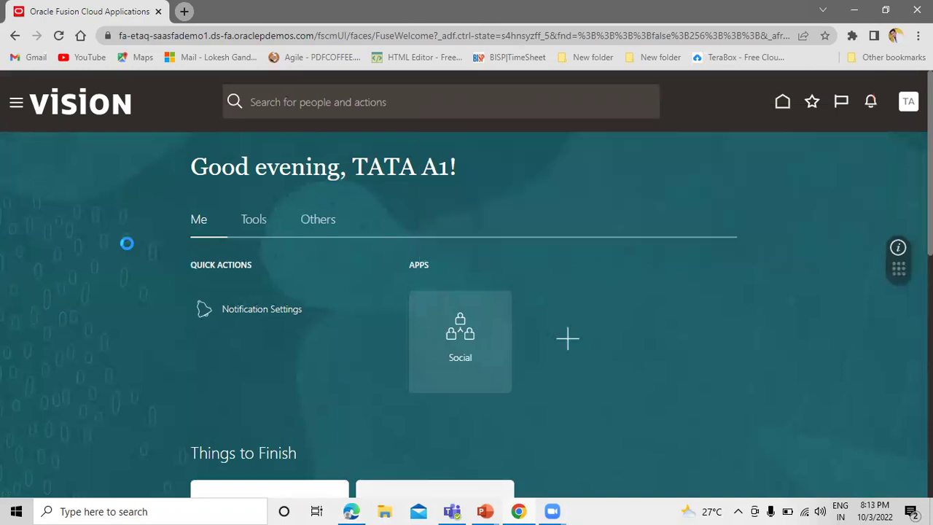
{"action": "key", "text": "alt+Tab"}
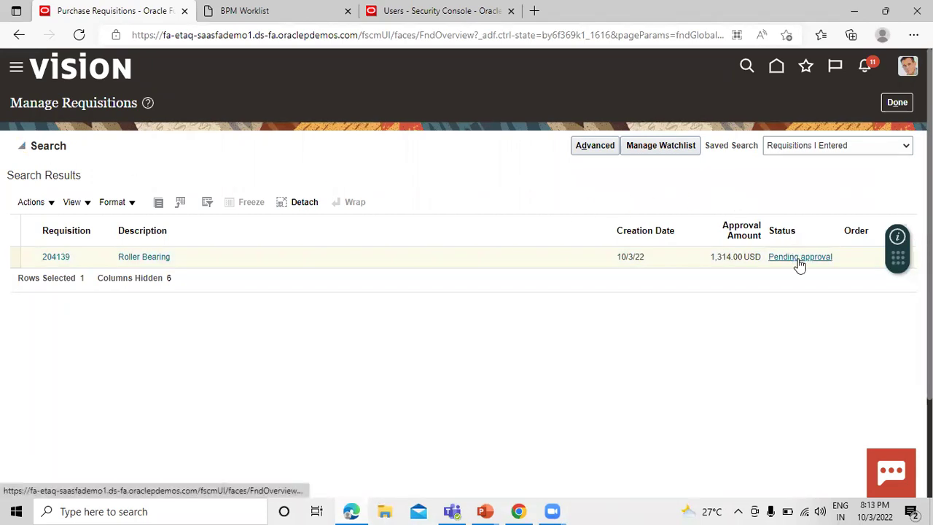
Refresh the search to show 204139 Approved, review the Approved notification, then click Done
{"action": "mouse_move", "coordinate": [822, 223]}
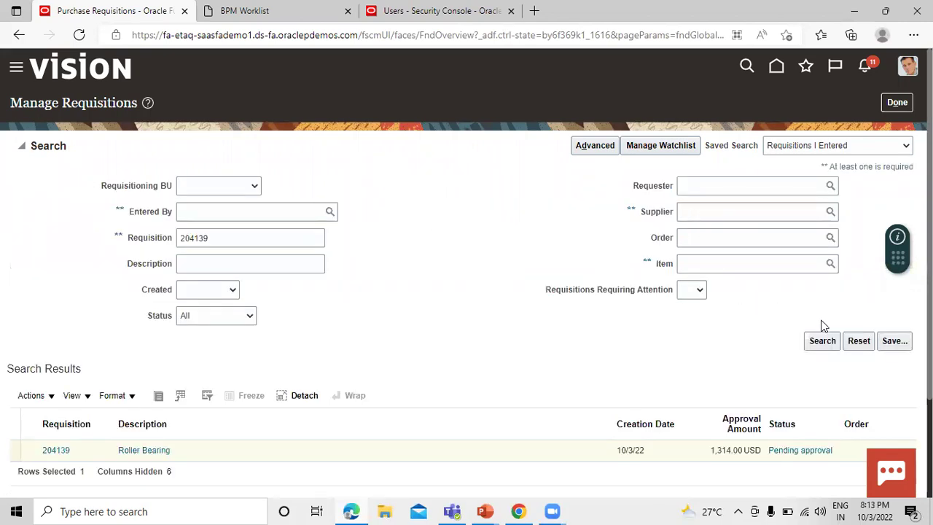
{"action": "left_click", "coordinate": [822, 340]}
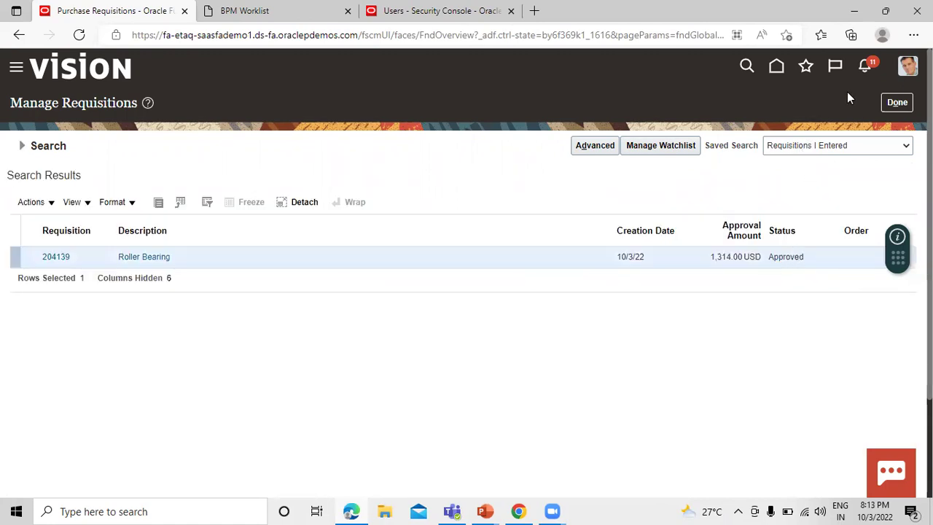
{"action": "left_click", "coordinate": [867, 67]}
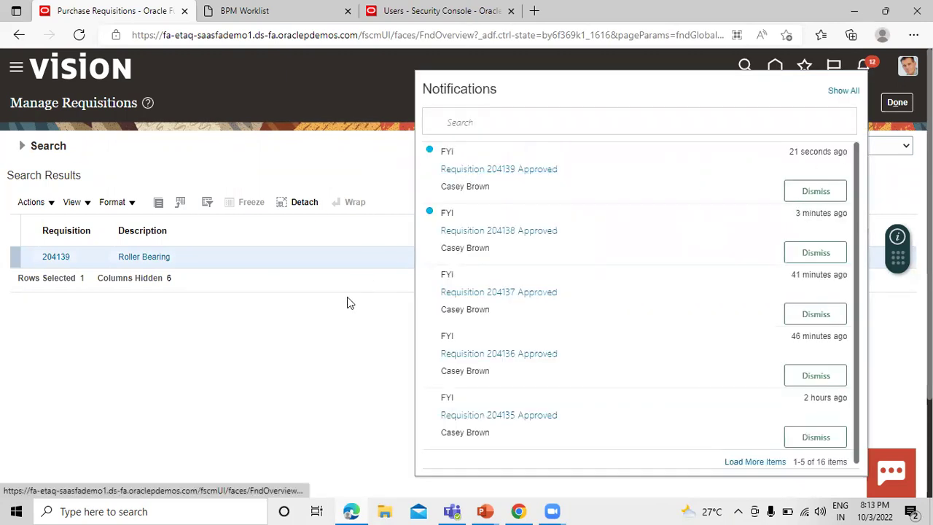
{"action": "left_click", "coordinate": [328, 334]}
{"action": "left_click", "coordinate": [898, 102]}
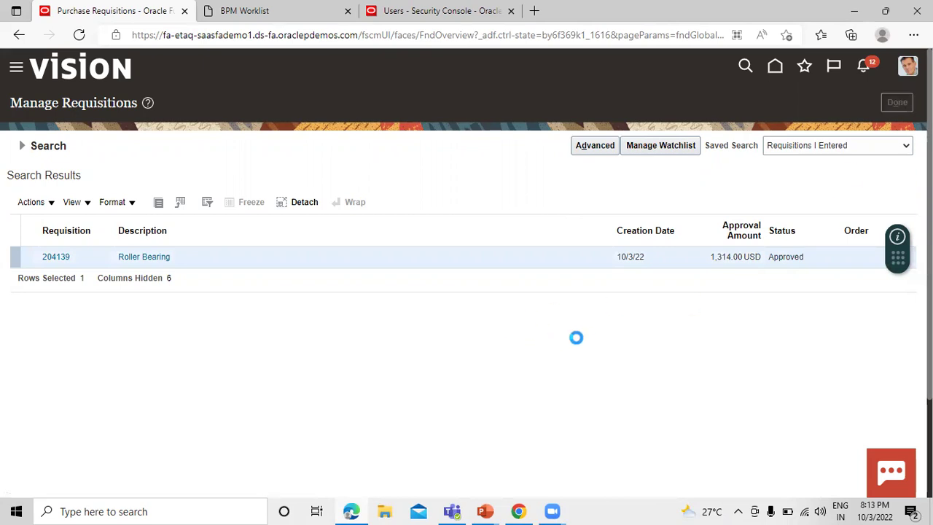
{"action": "key", "text": "alt+Tab"}
{"action": "key", "text": "Tab"}
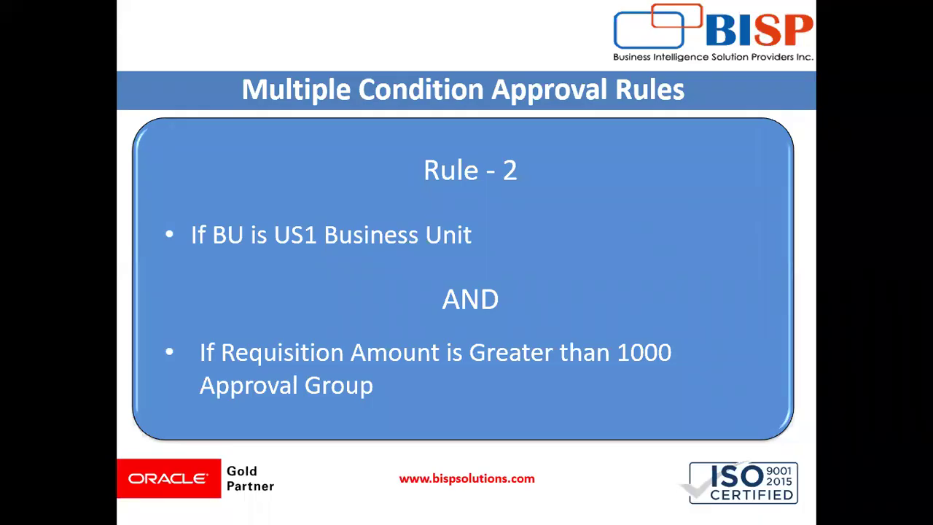
Step back to Rule - 1, then forward to Rule - 2 (US1 and amount over 1000)
{"action": "key", "text": "Left"}
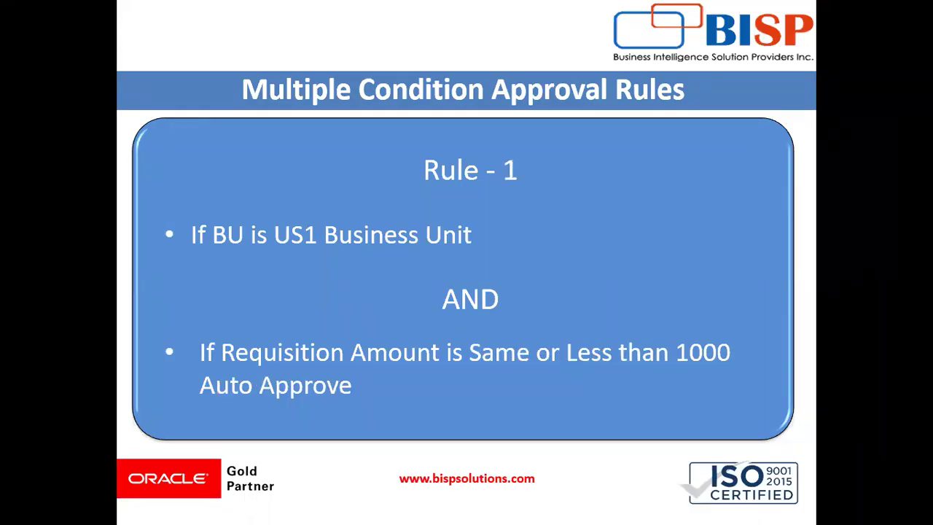
{"action": "key", "text": "Right"}
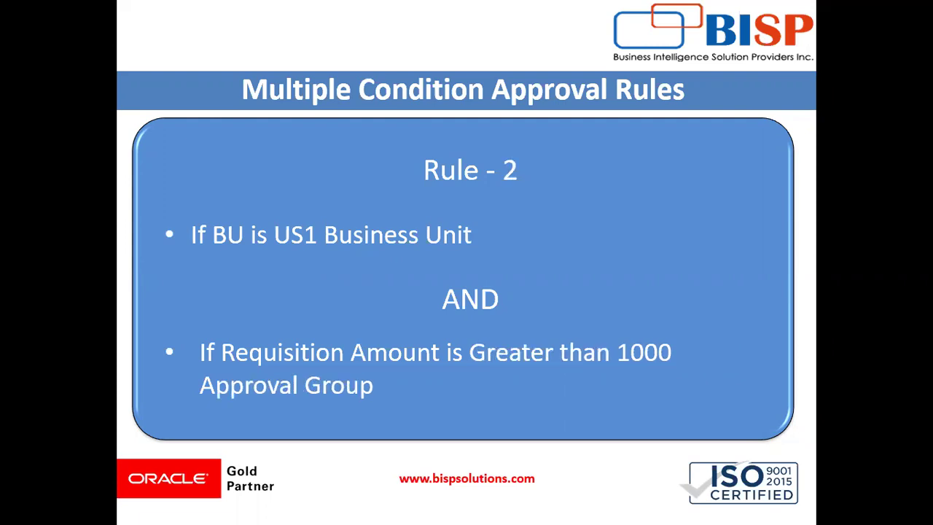